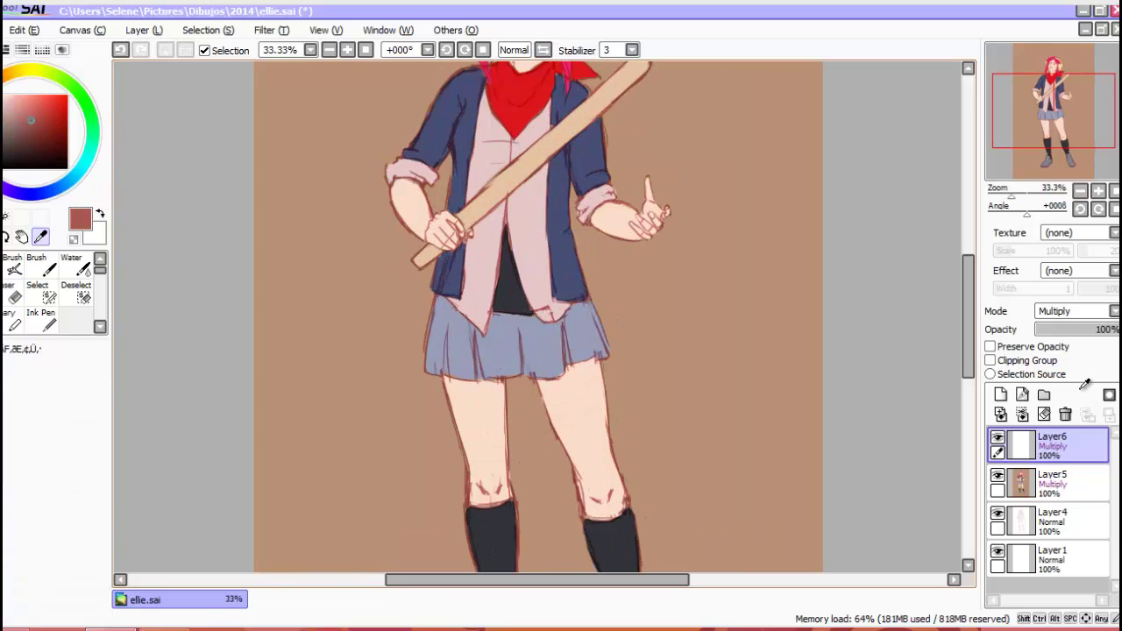
- Set the brush to size 50 and shade the neck, left forearm and left upper sleeve
scroll(539, 315, up, 5)
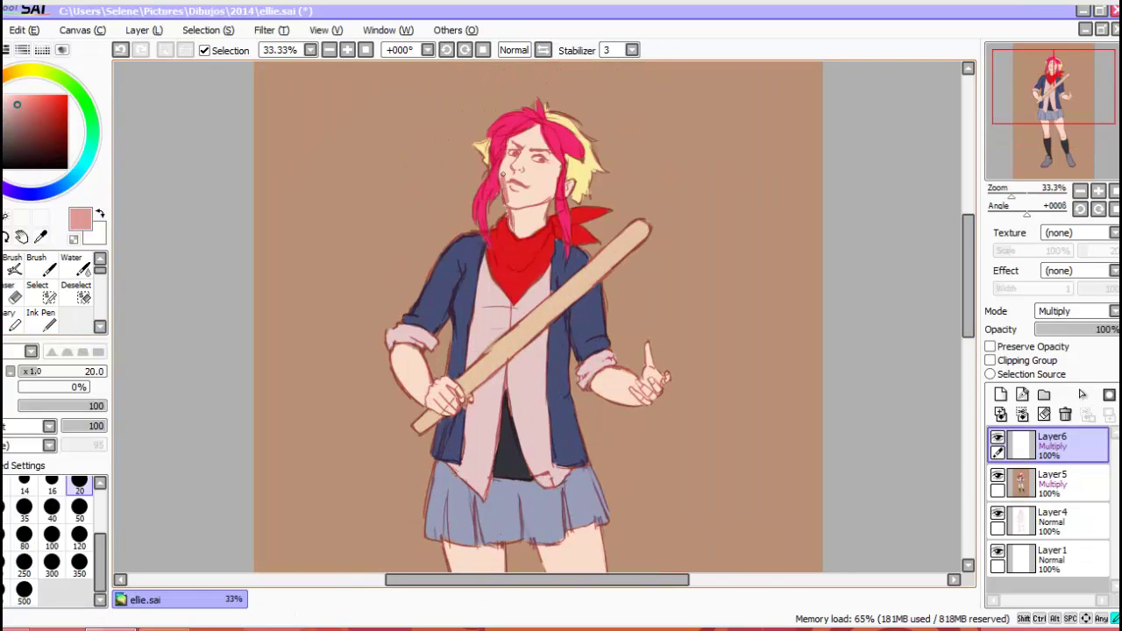
key(bracketright)
key(bracketright)
key(bracketright)
alt+click(502, 178)
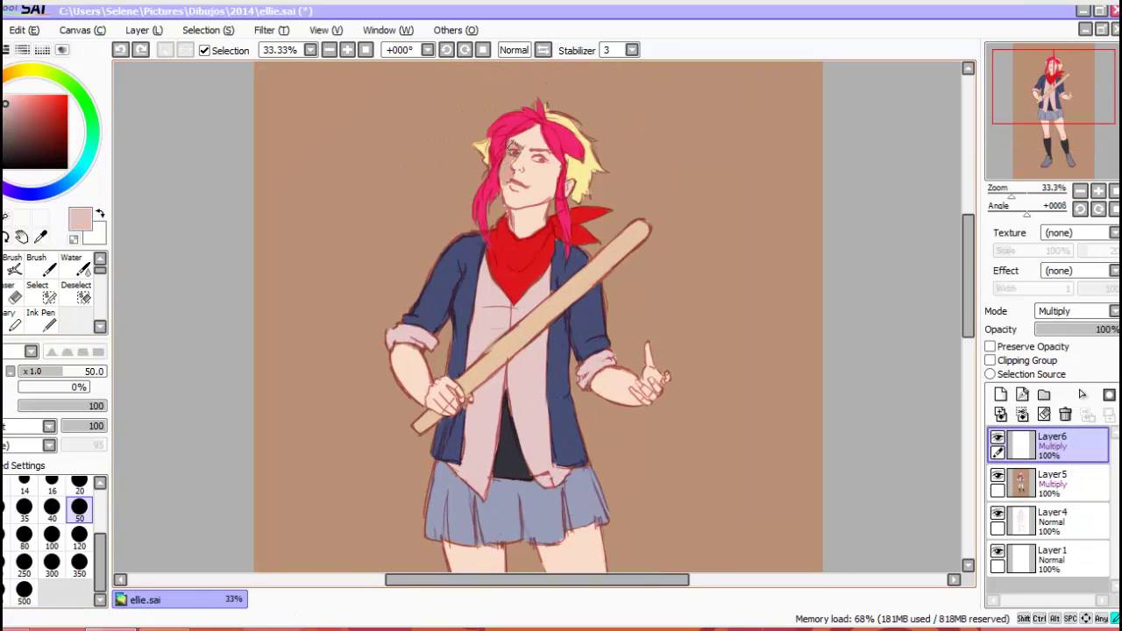
drag(500, 180, 504, 197)
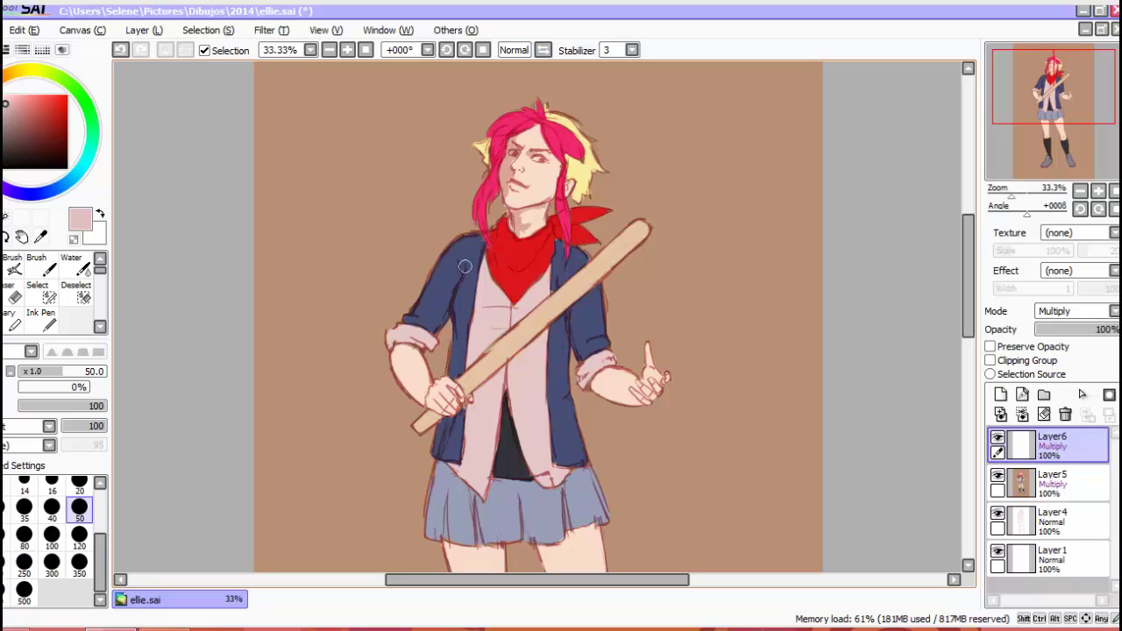
drag(402, 351, 412, 380)
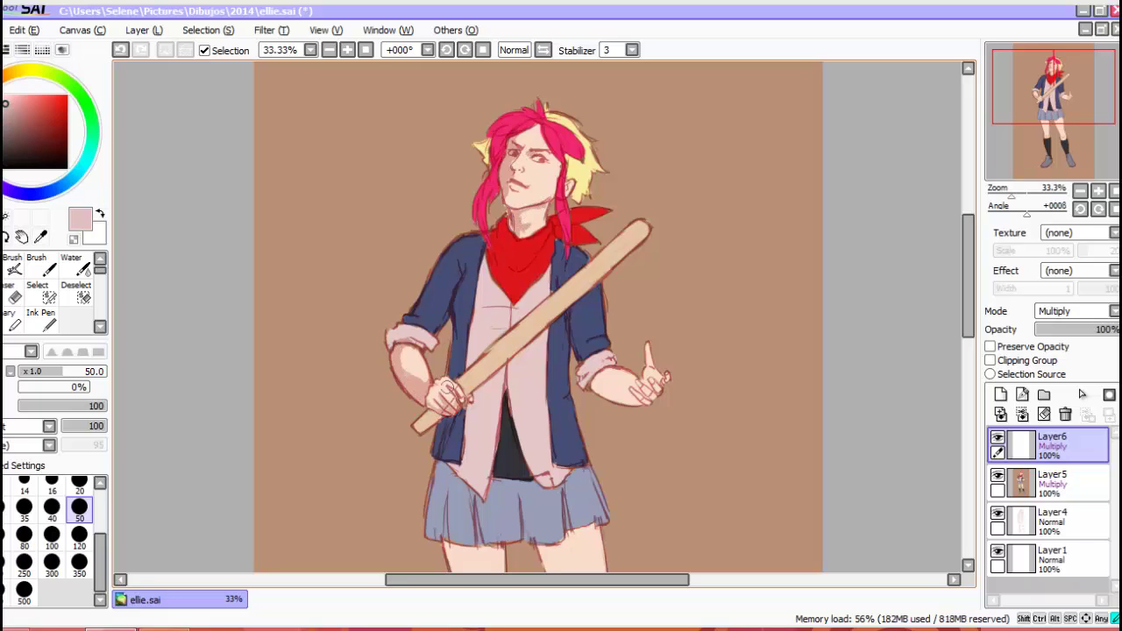
drag(416, 310, 444, 256)
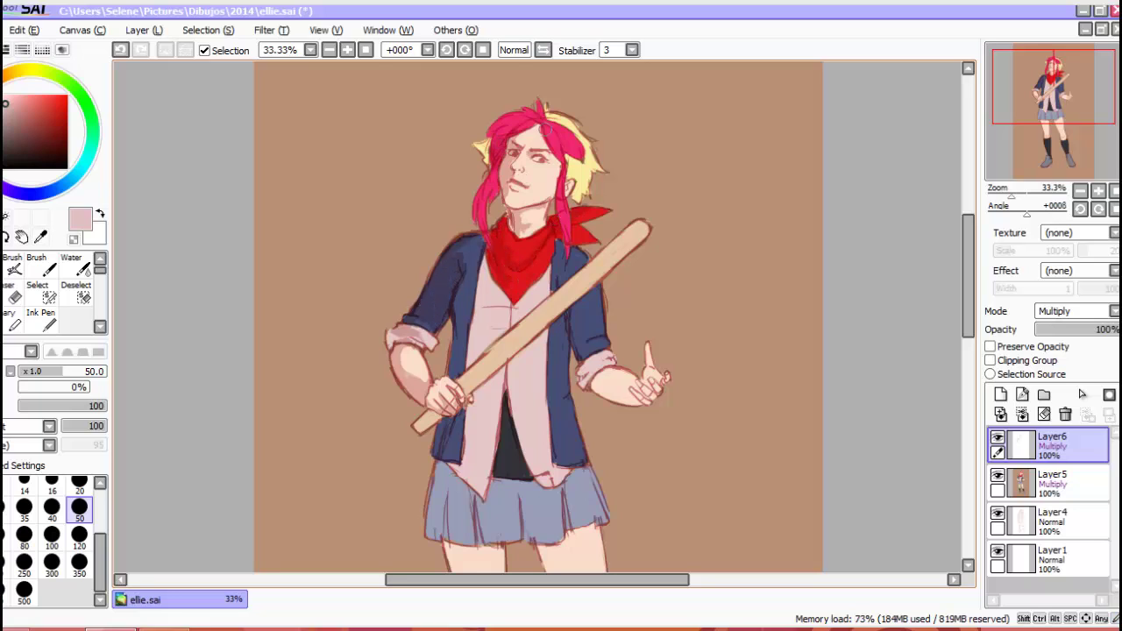
key(ctrl+z)
drag(556, 159, 558, 187)
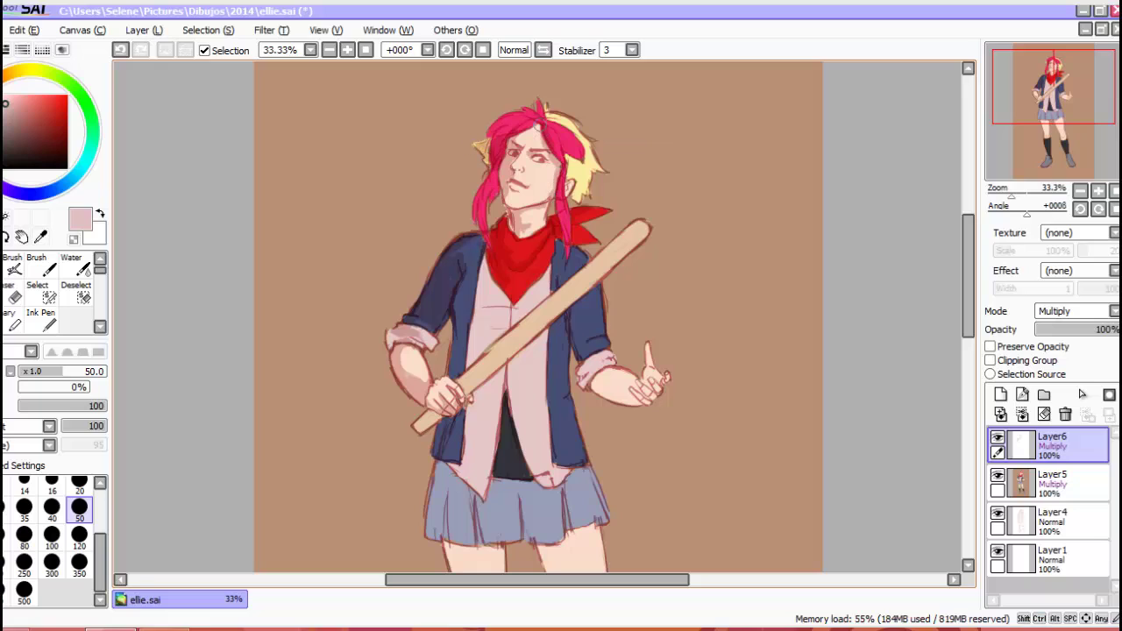
- Shade the left and upper-left edges of the shirt
mouse_move(551, 449)
mouse_down()
mouse_move(554, 480)
mouse_move(538, 454)
mouse_up()
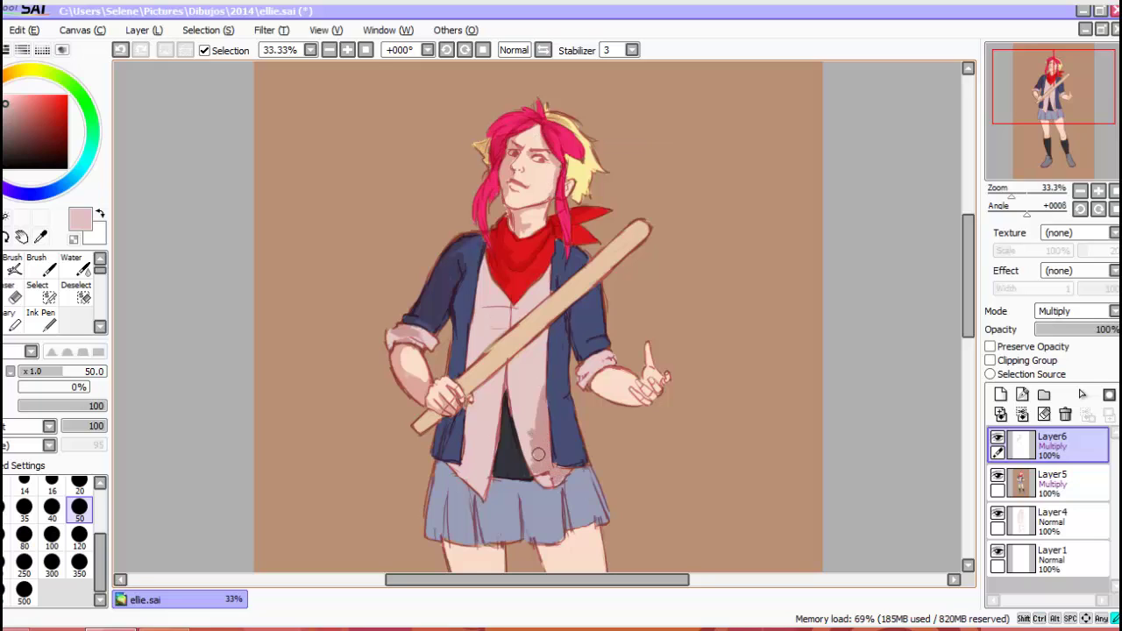
mouse_move(537, 408)
mouse_down()
mouse_move(535, 344)
mouse_move(478, 394)
mouse_up()
key(ctrl+z)
mouse_move(543, 325)
mouse_down()
mouse_move(483, 342)
mouse_move(537, 295)
mouse_up()
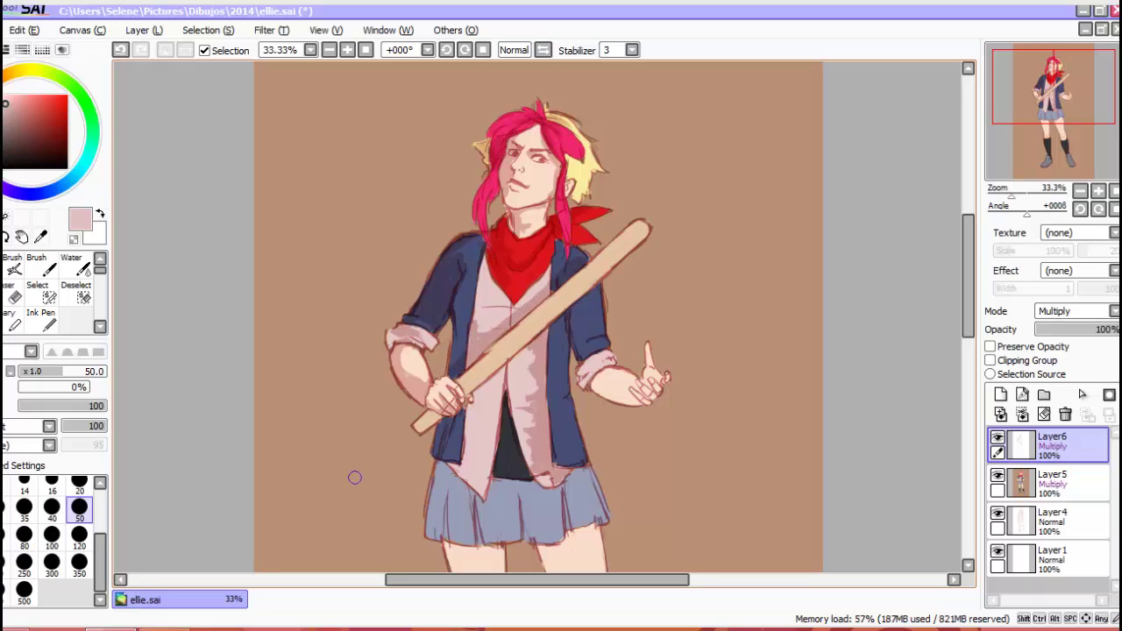
- Shade the jacket's left, inner right and lower-left edges and the right sleeve near the hand
drag(461, 307, 451, 363)
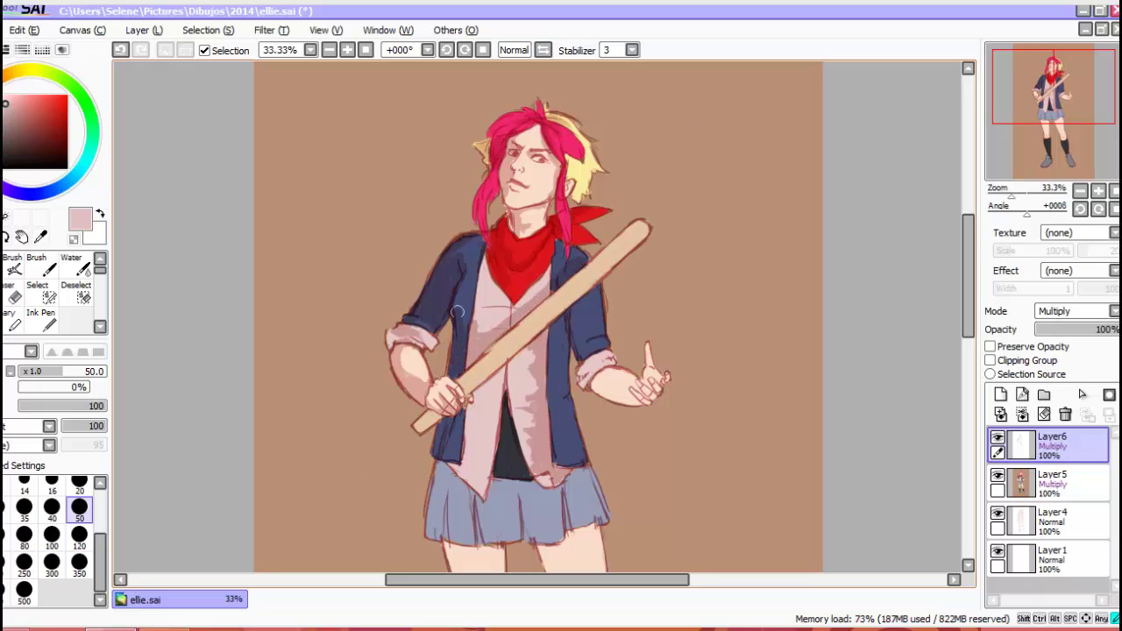
drag(462, 280, 452, 316)
drag(563, 318, 564, 399)
mouse_move(443, 445)
mouse_down()
mouse_move(464, 409)
mouse_move(467, 472)
mouse_up()
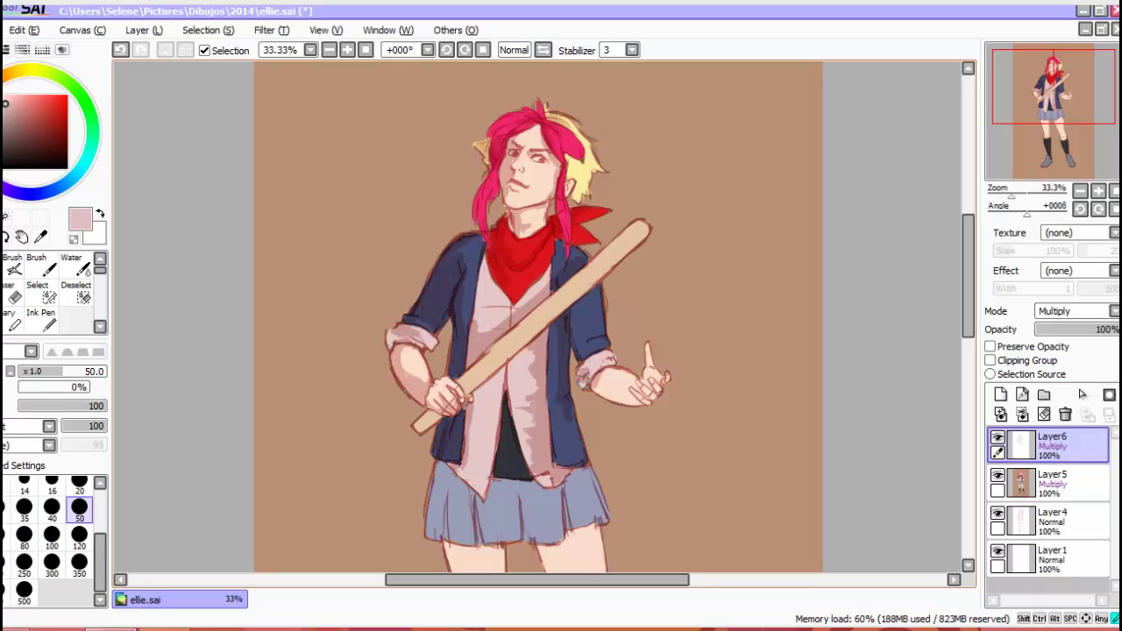
drag(579, 369, 619, 393)
drag(572, 312, 579, 351)
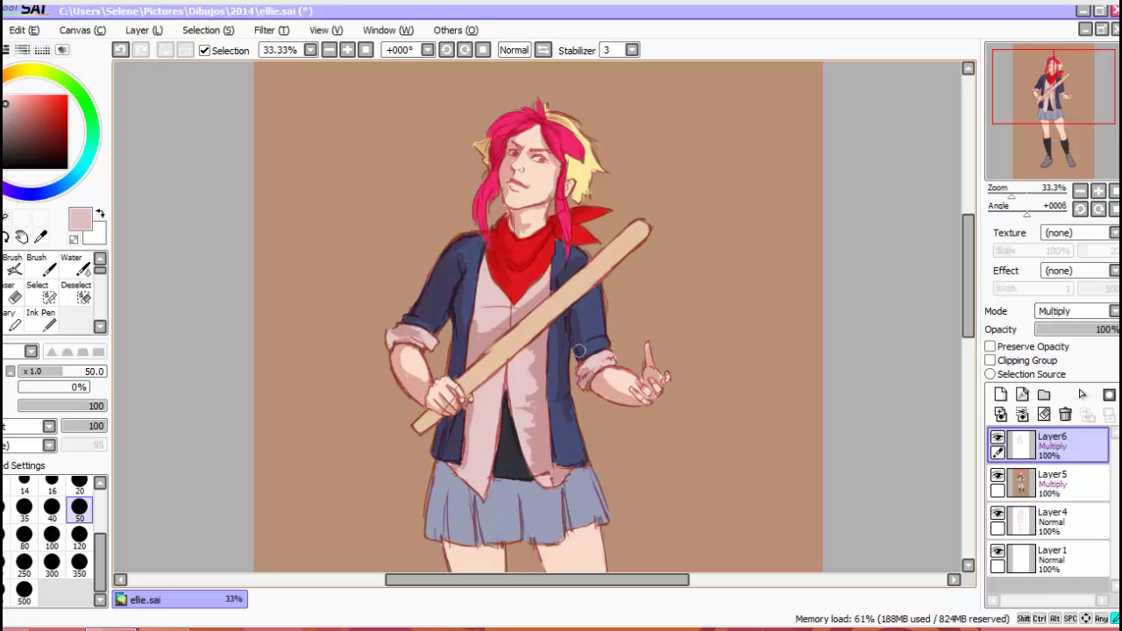
scroll(813, 372, down, 5)
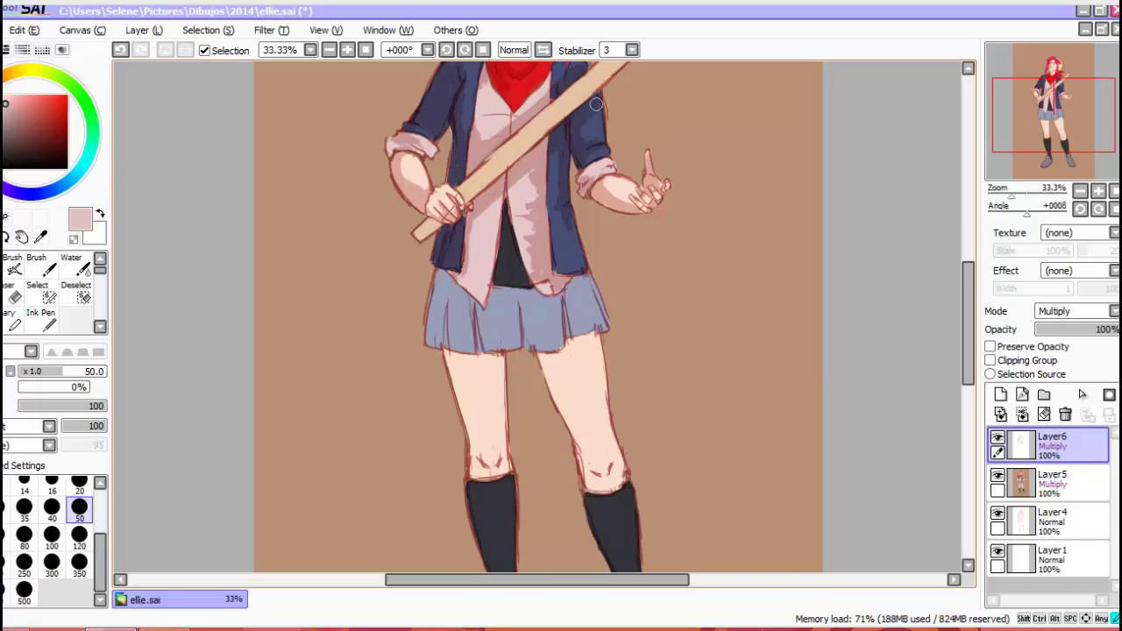
- Shade both sides of the skirt, the shirt and the black undershirt
key(e)
scroll(487, 139, up, 1)
scroll(488, 139, up, 2)
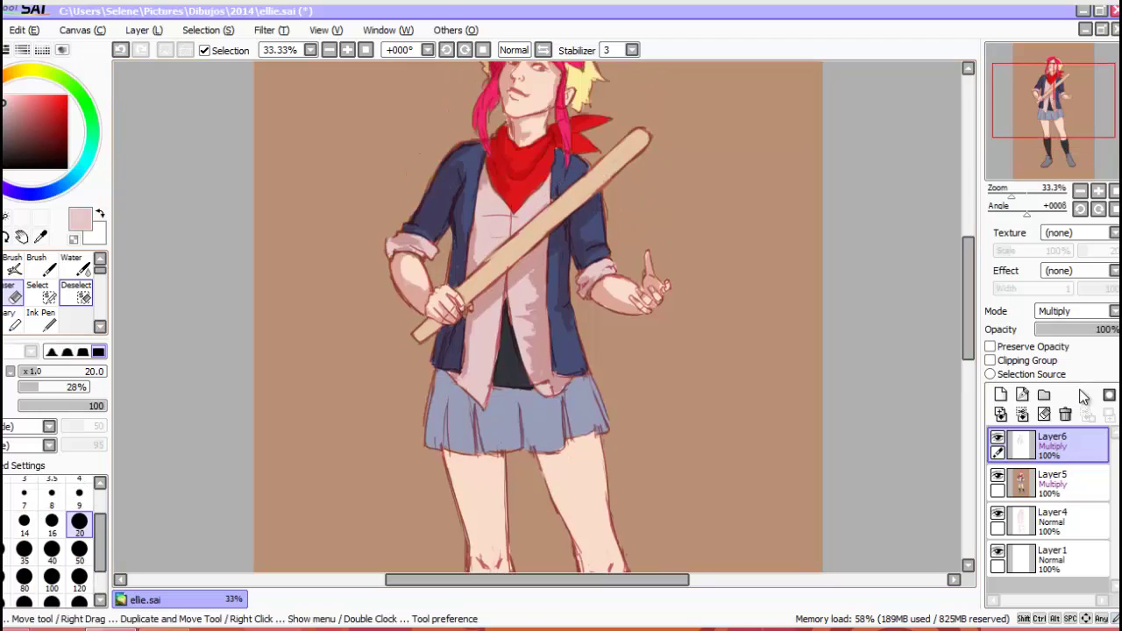
key(b)
drag(456, 376, 429, 447)
drag(491, 390, 487, 428)
mouse_move(501, 344)
mouse_down()
mouse_move(518, 439)
mouse_move(531, 452)
mouse_up()
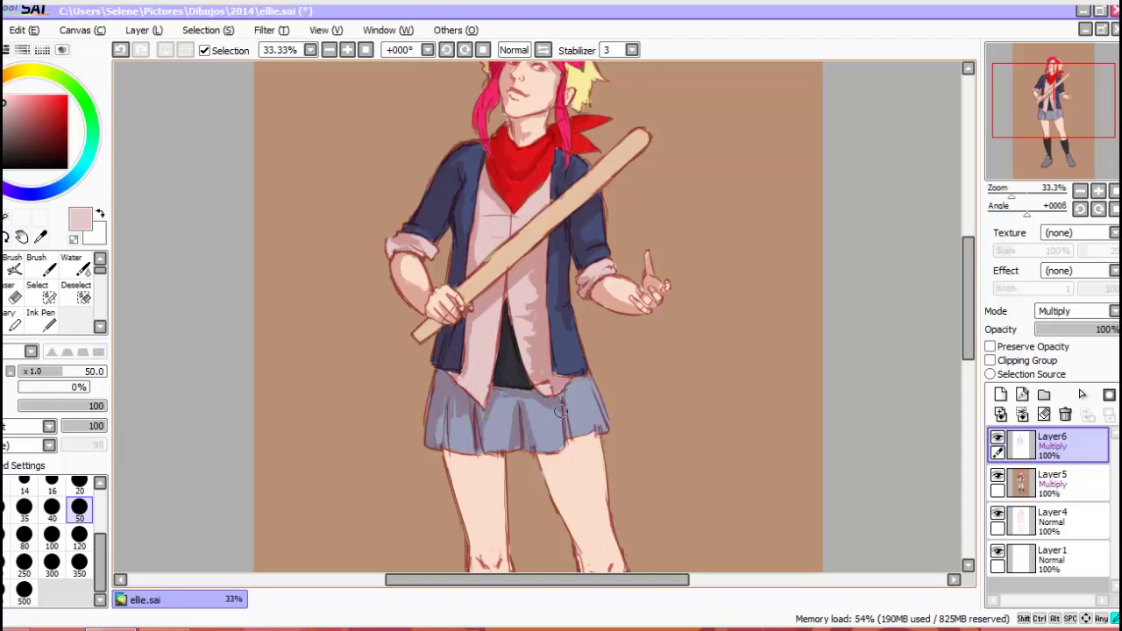
drag(566, 381, 570, 439)
drag(487, 316, 473, 355)
drag(479, 240, 547, 186)
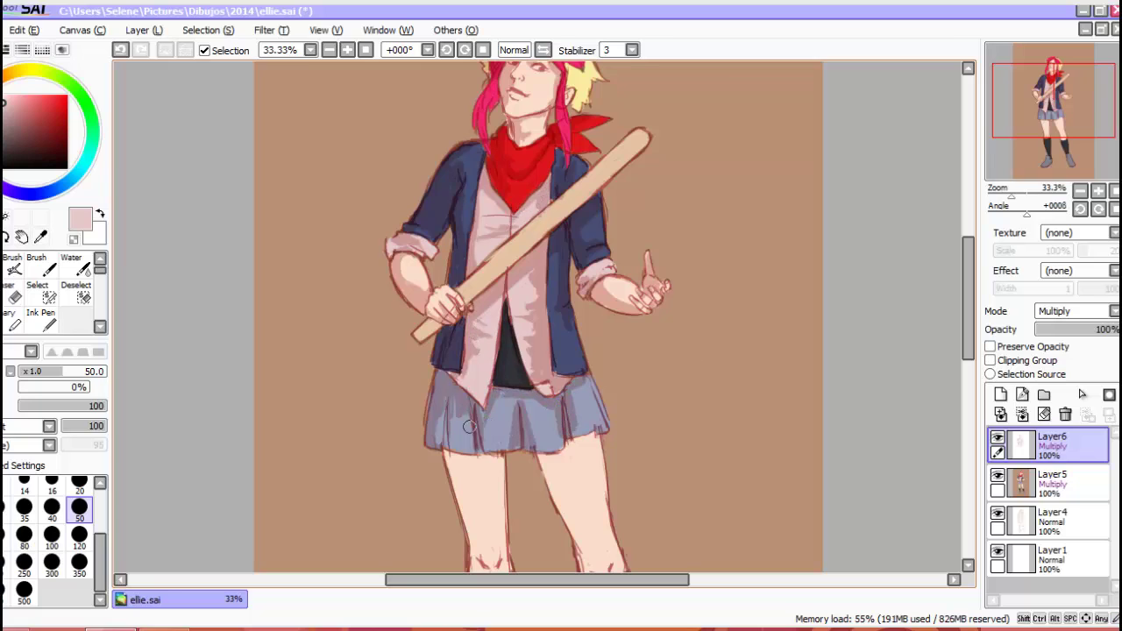
- Shade both thighs, both knees and the two grey shoes
mouse_move(548, 457)
mouse_down()
mouse_move(548, 186)
mouse_move(570, 253)
mouse_up()
drag(554, 193, 614, 320)
drag(469, 263, 482, 291)
drag(446, 188, 473, 283)
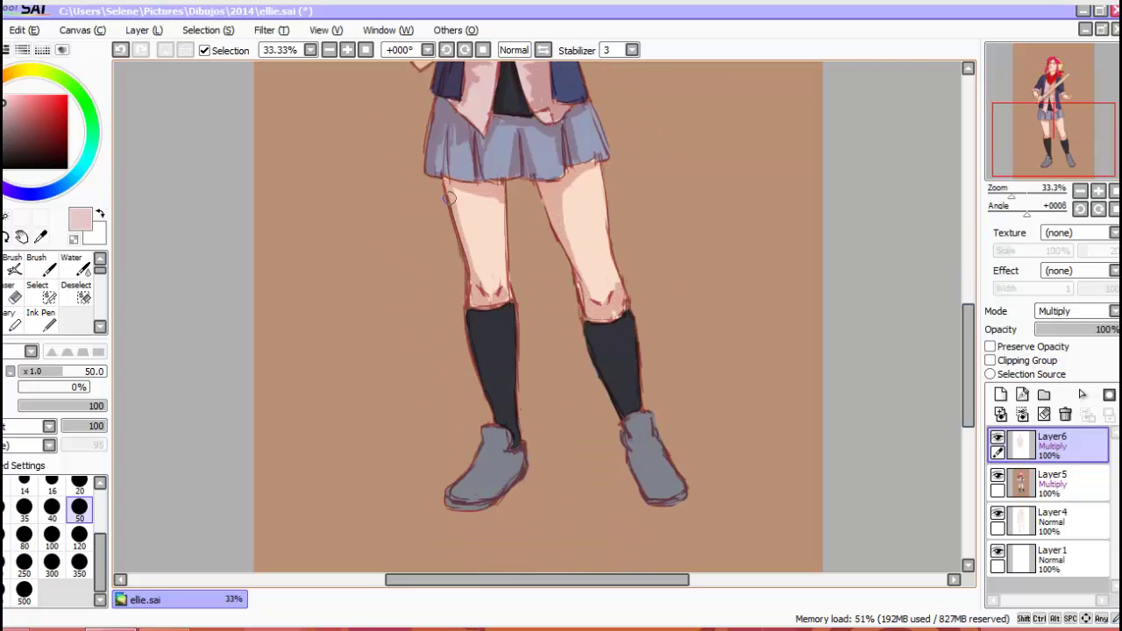
drag(496, 194, 504, 242)
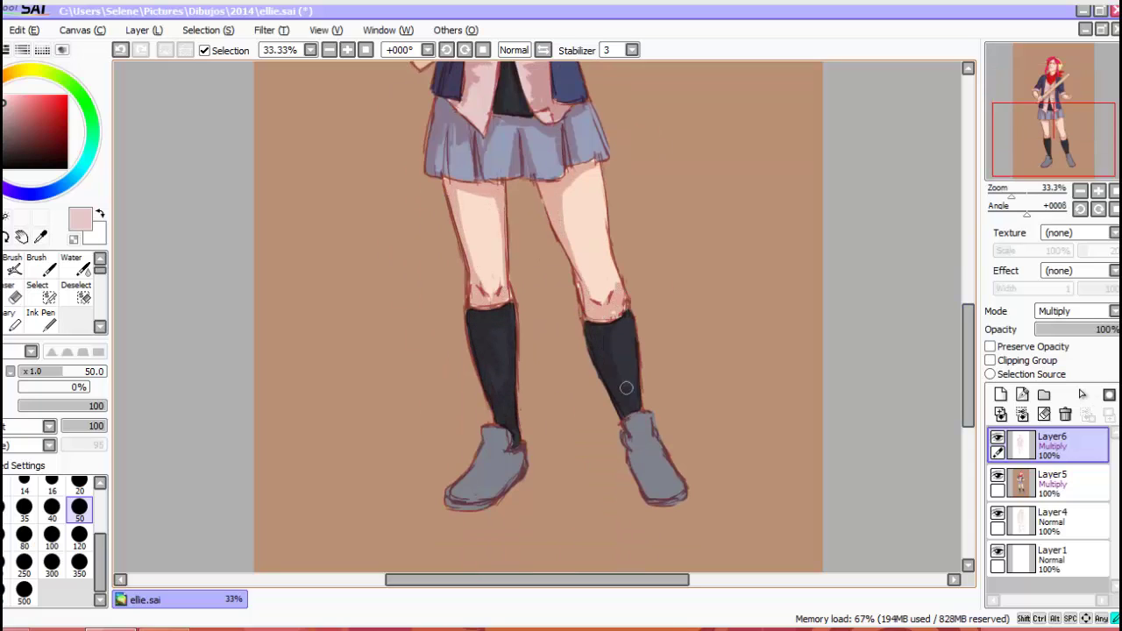
mouse_move(456, 487)
mouse_down()
mouse_move(497, 459)
mouse_move(522, 491)
mouse_up()
drag(628, 434, 675, 498)
drag(449, 507, 467, 496)
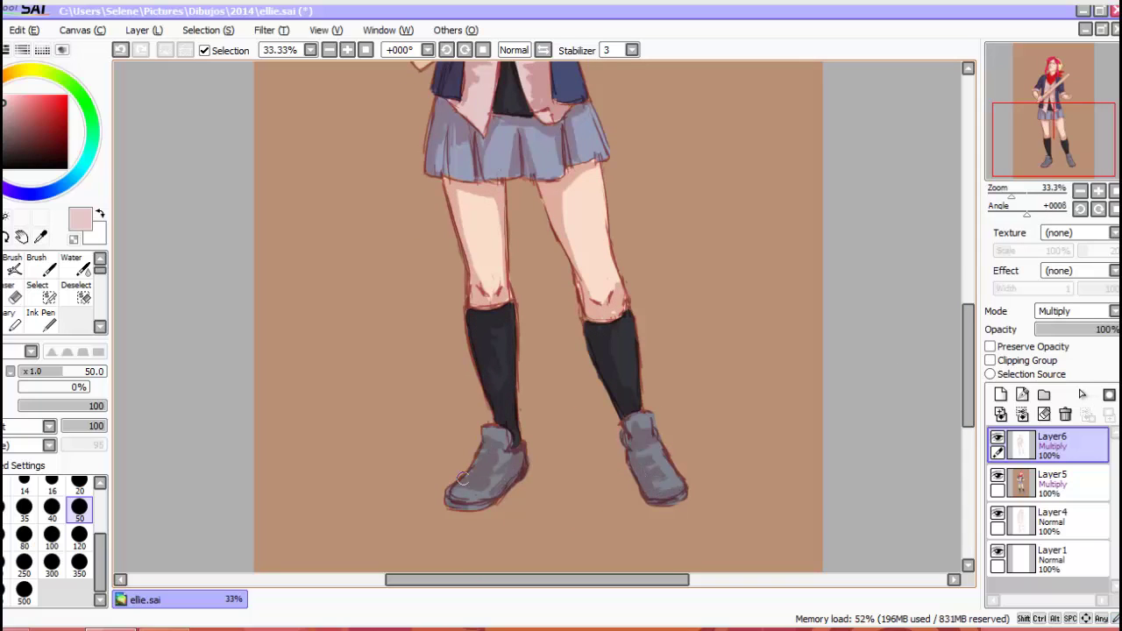
- Switch to a darker muted pink at brush size 50 and shade across the shirt
drag(555, 197, 555, 300)
scroll(555, 300, up, 3)
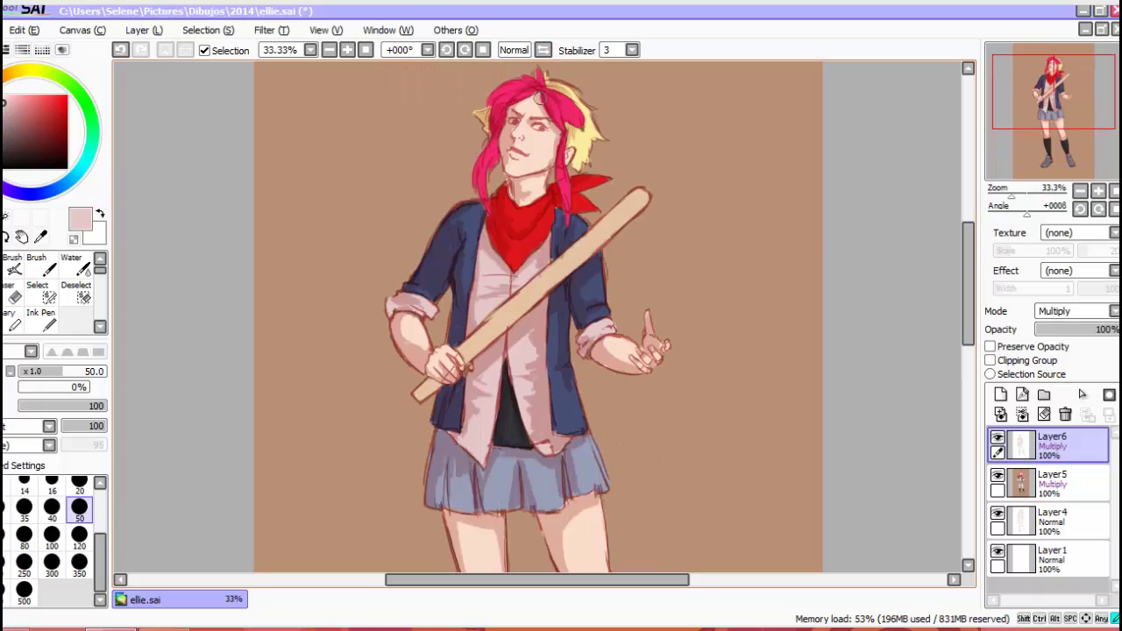
click(7, 114)
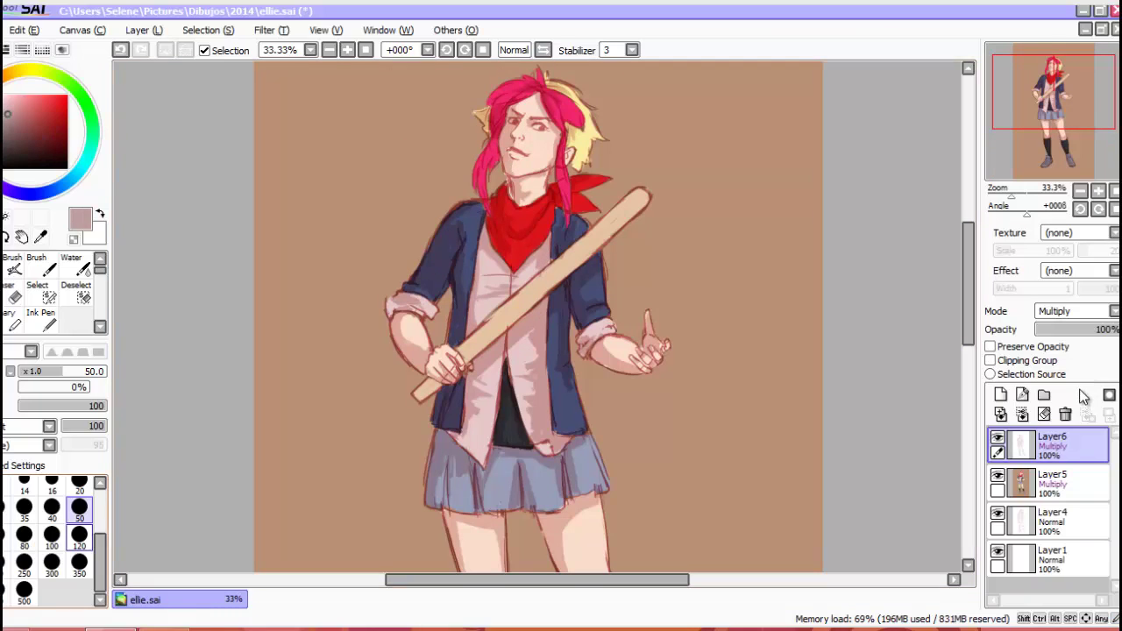
click(52, 506)
key(])
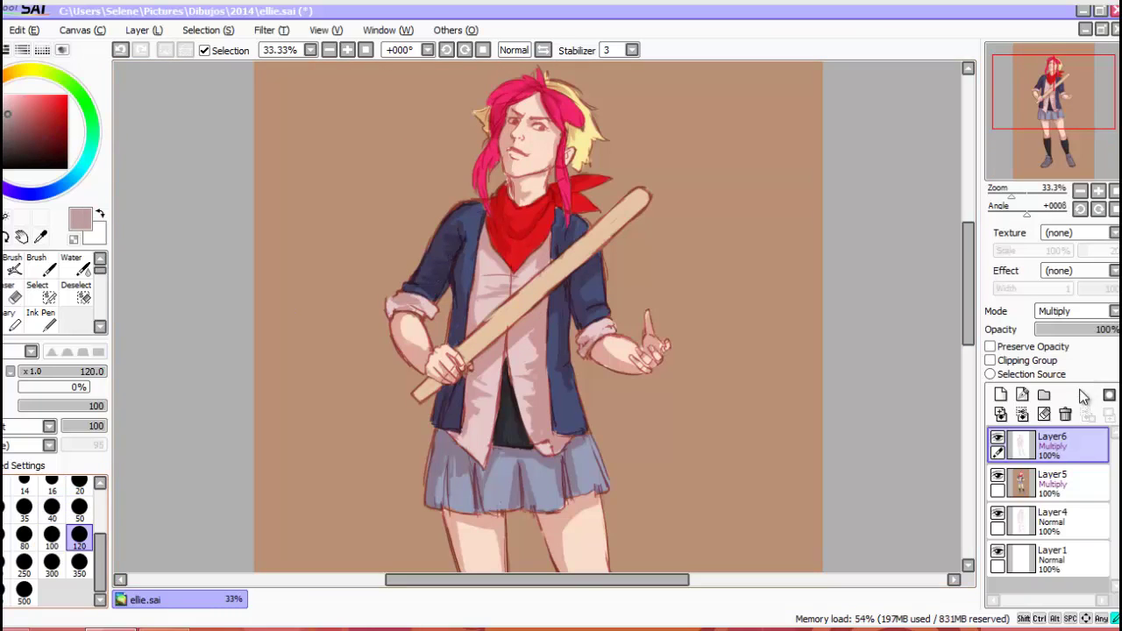
drag(513, 340, 482, 397)
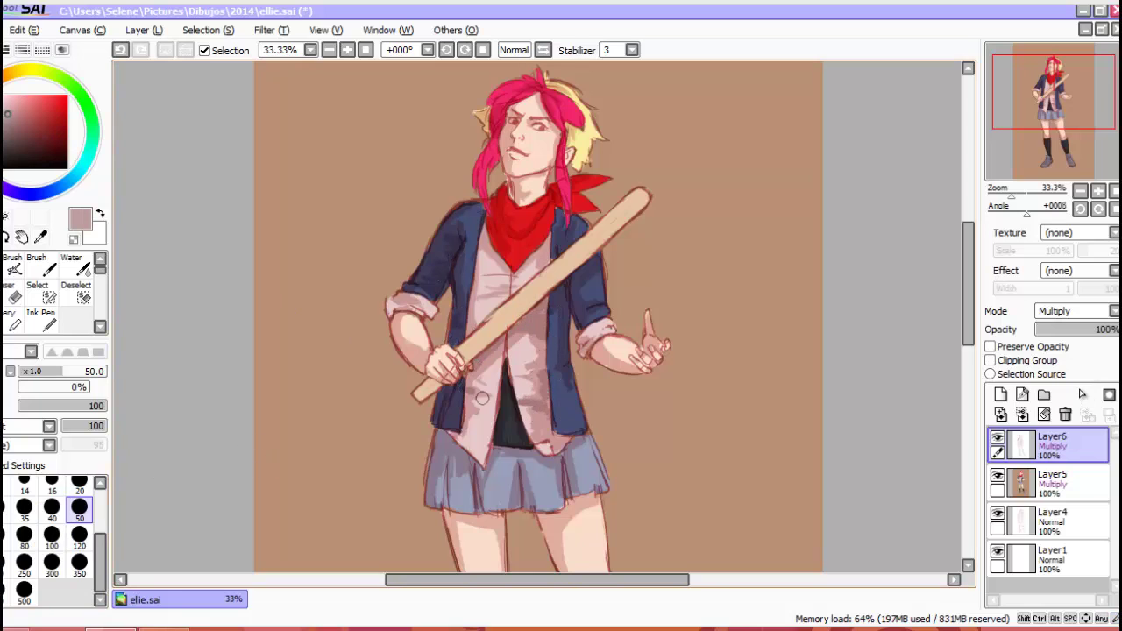
- At brush size 20, shade the left rolled sleeve cuff and the bandana's left side
scroll(545, 255, up, 1)
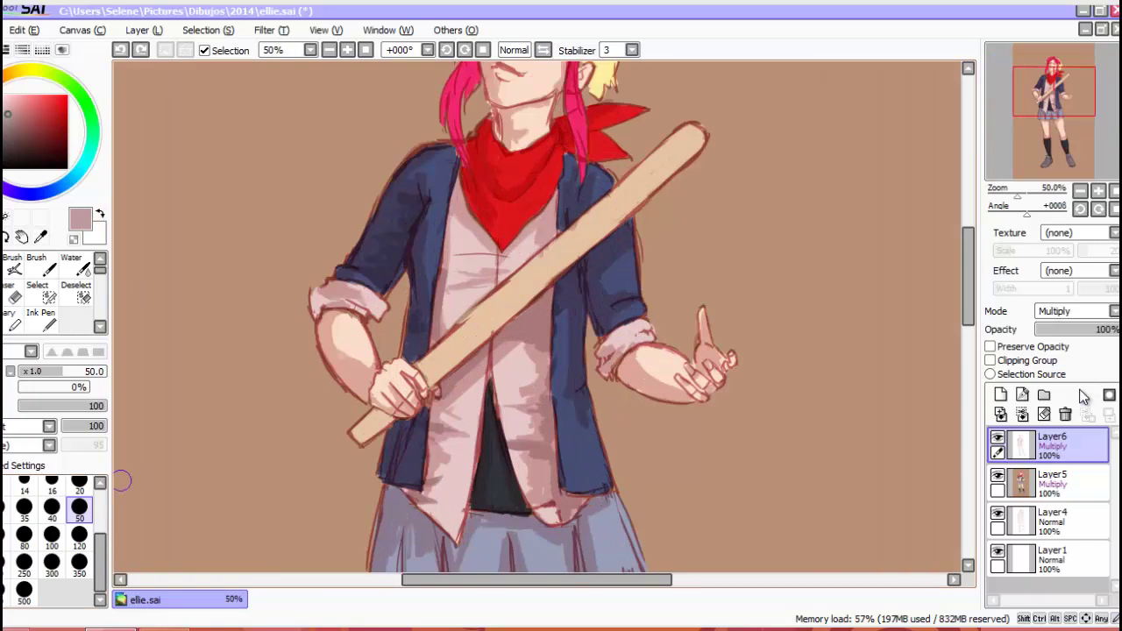
click(79, 482)
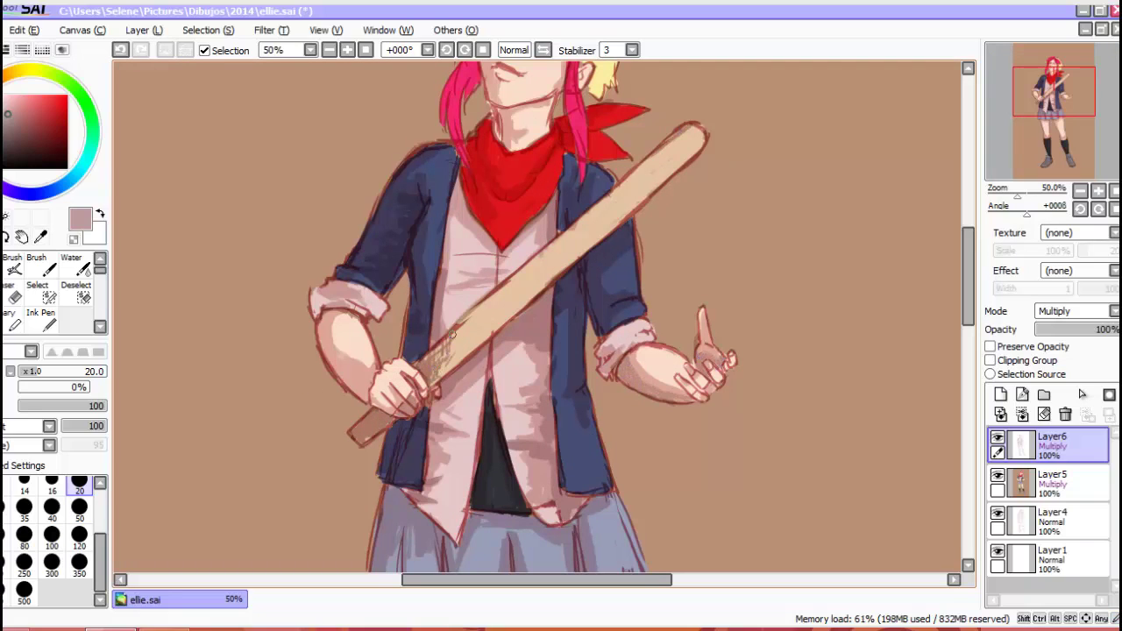
drag(320, 312, 370, 308)
mouse_move(469, 143)
mouse_down()
mouse_move(481, 171)
mouse_move(464, 205)
mouse_up()
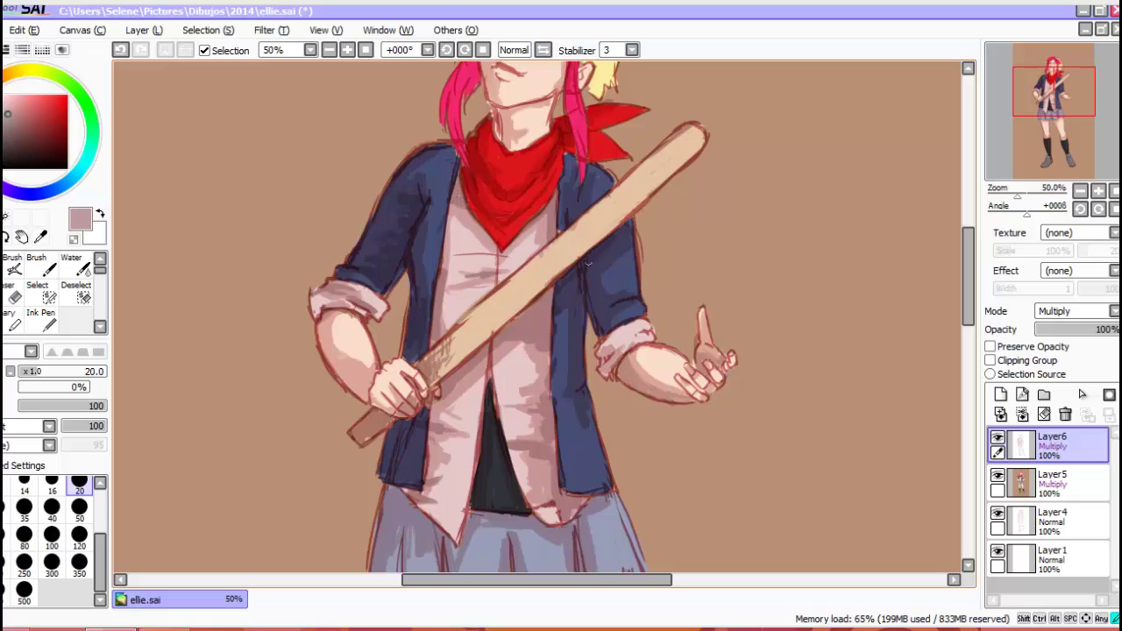
- Paint shadow strokes across the skirt pleats
scroll(948, 289, down, 3)
drag(372, 427, 377, 481)
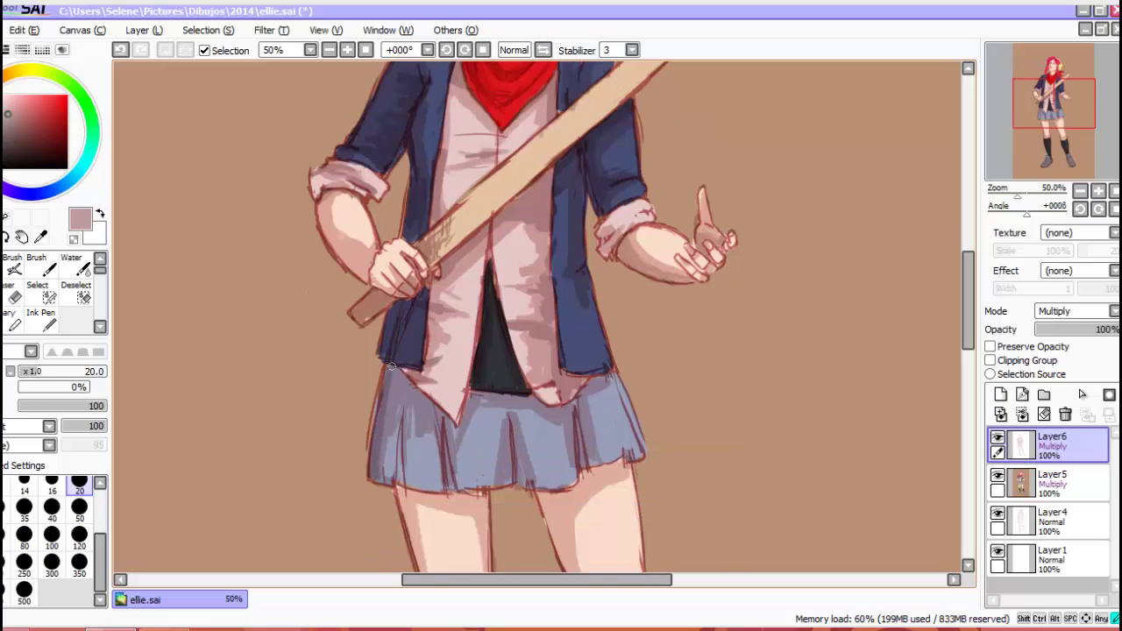
drag(390, 363, 405, 483)
drag(403, 381, 438, 478)
mouse_move(449, 395)
mouse_down()
mouse_move(451, 486)
mouse_move(513, 486)
mouse_up()
drag(517, 427, 526, 484)
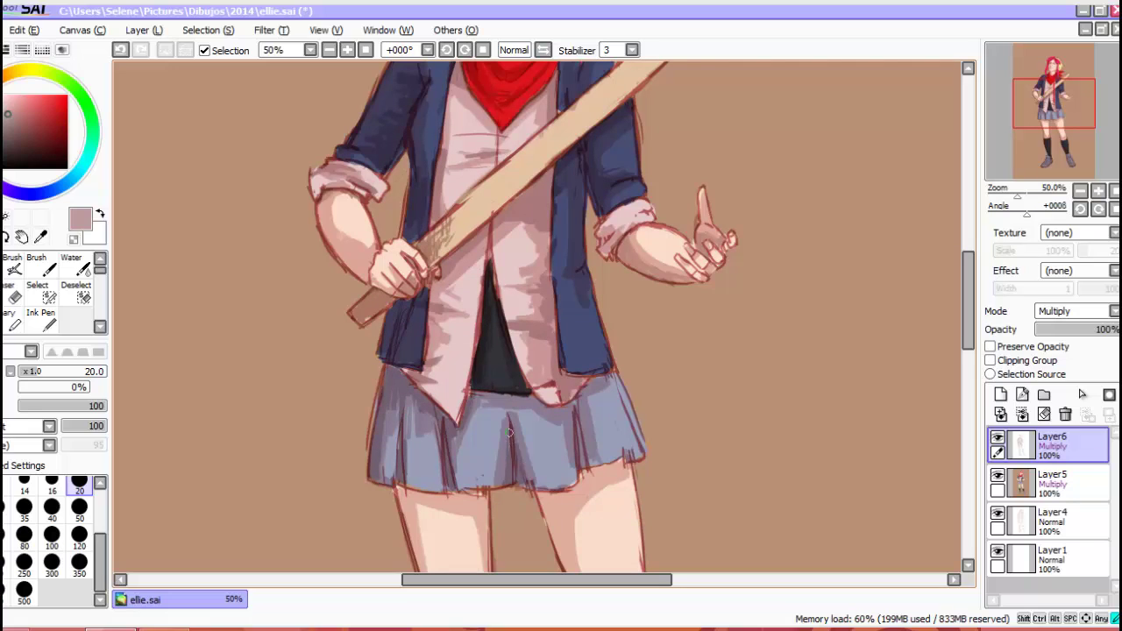
drag(526, 395, 587, 461)
drag(600, 377, 561, 408)
- At brush size 50, add subtle mid-skirt shading and shade the jacket's right side
click(79, 507)
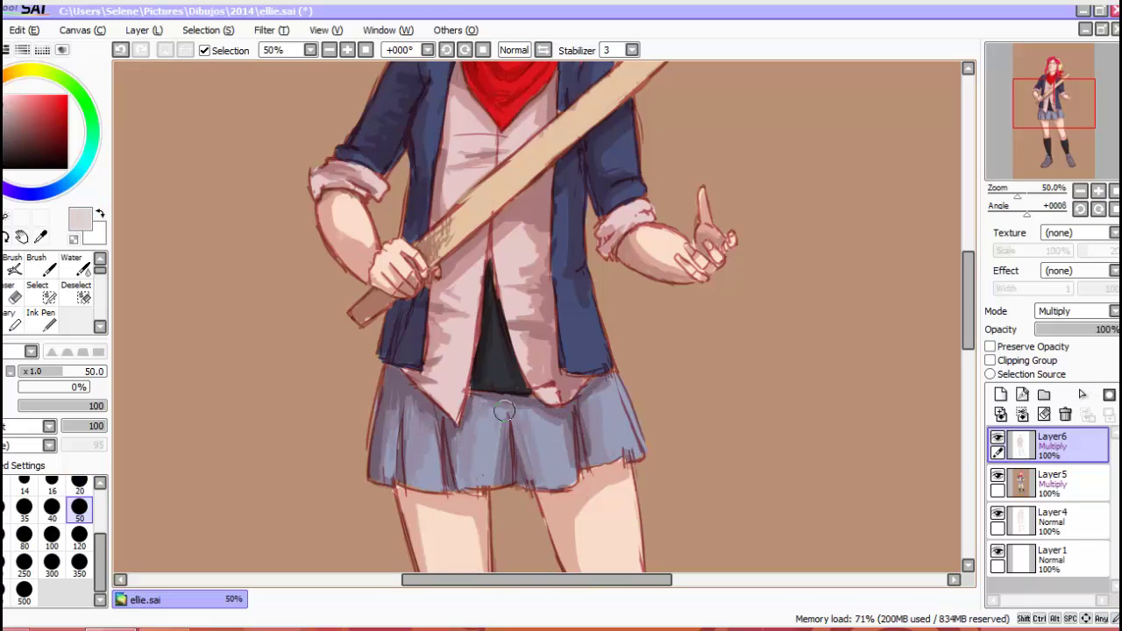
drag(481, 411, 493, 465)
drag(571, 257, 596, 361)
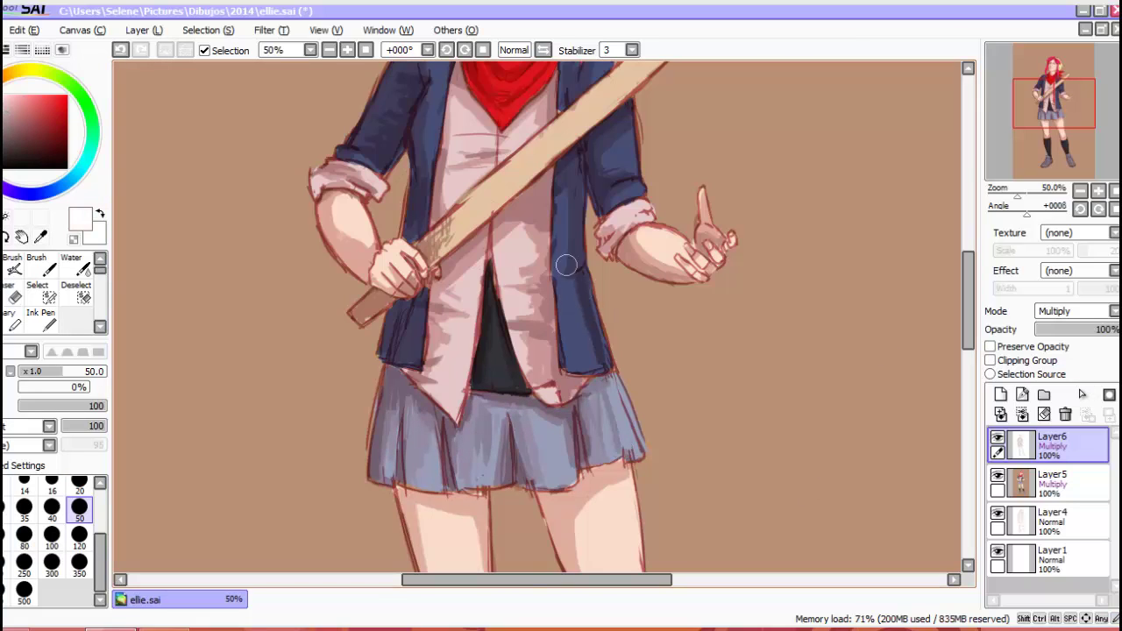
- Shade the left sock from knee to ankle, then at size 20 shade the thigh and left knee
scroll(413, 413, down, 5)
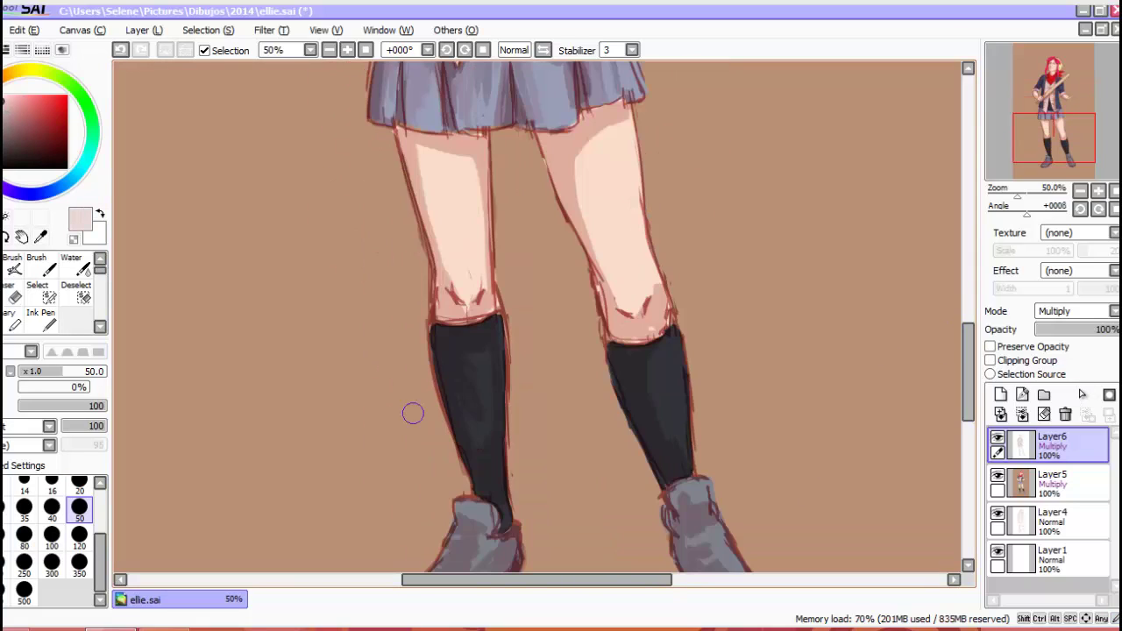
drag(452, 324, 507, 519)
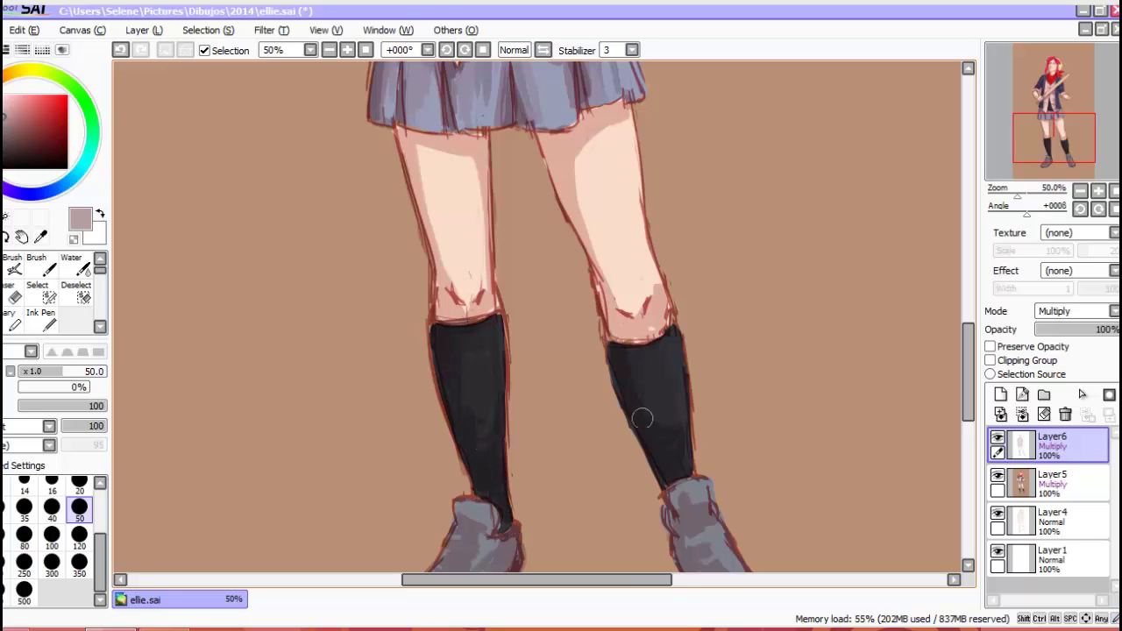
mouse_move(619, 335)
mouse_down()
mouse_move(654, 303)
mouse_move(646, 317)
mouse_up()
key(ctrl+z)
click(79, 482)
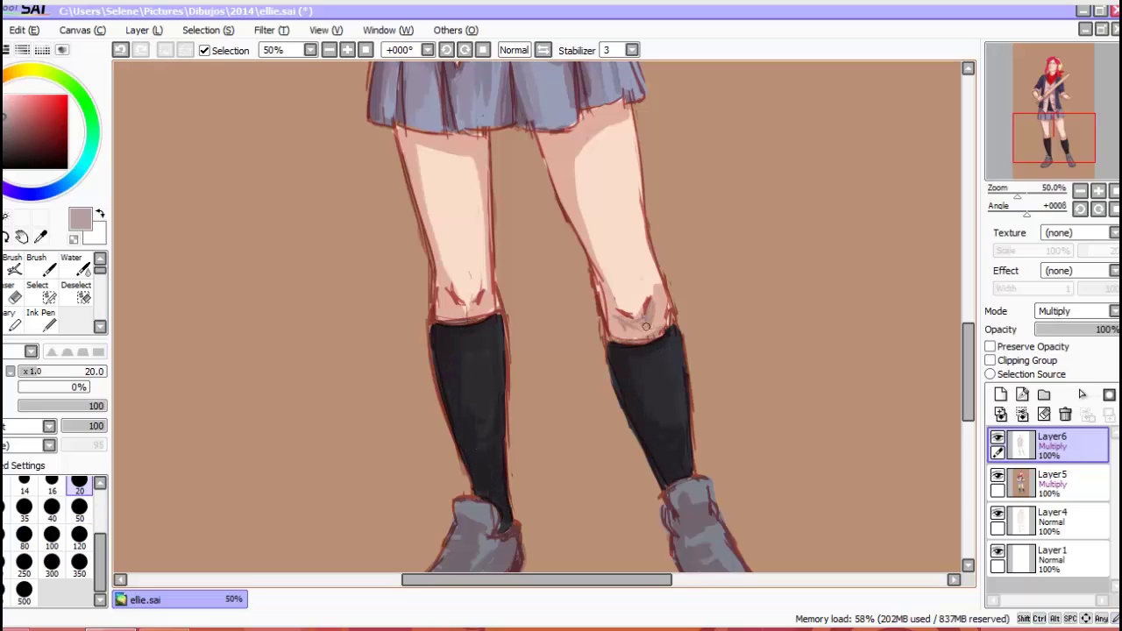
key(ctrl+z)
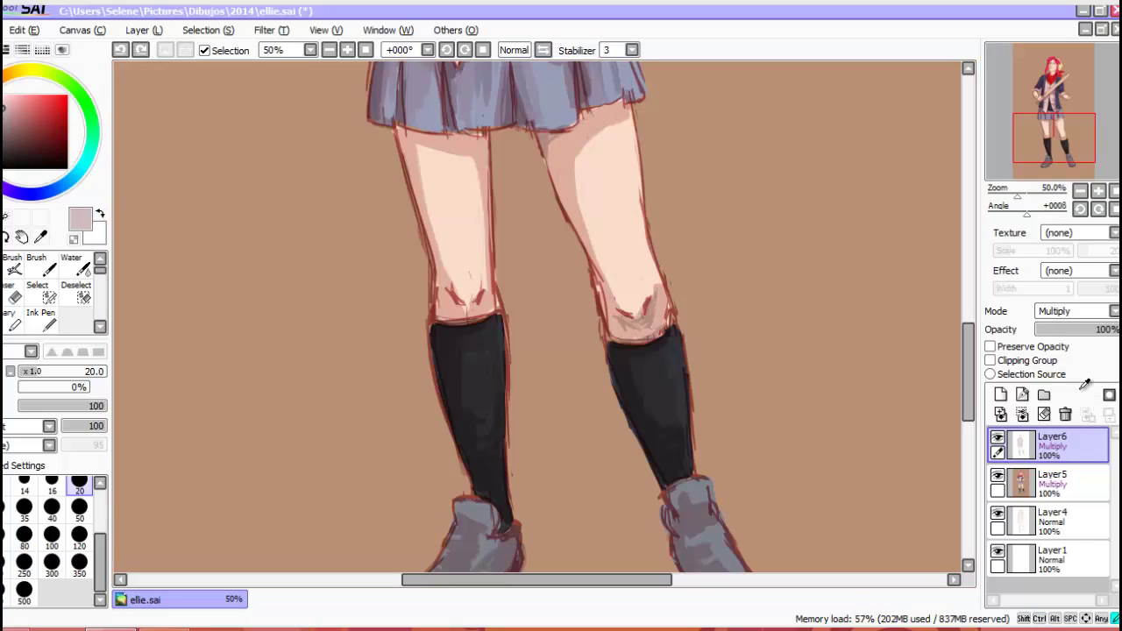
key(ctrl+y)
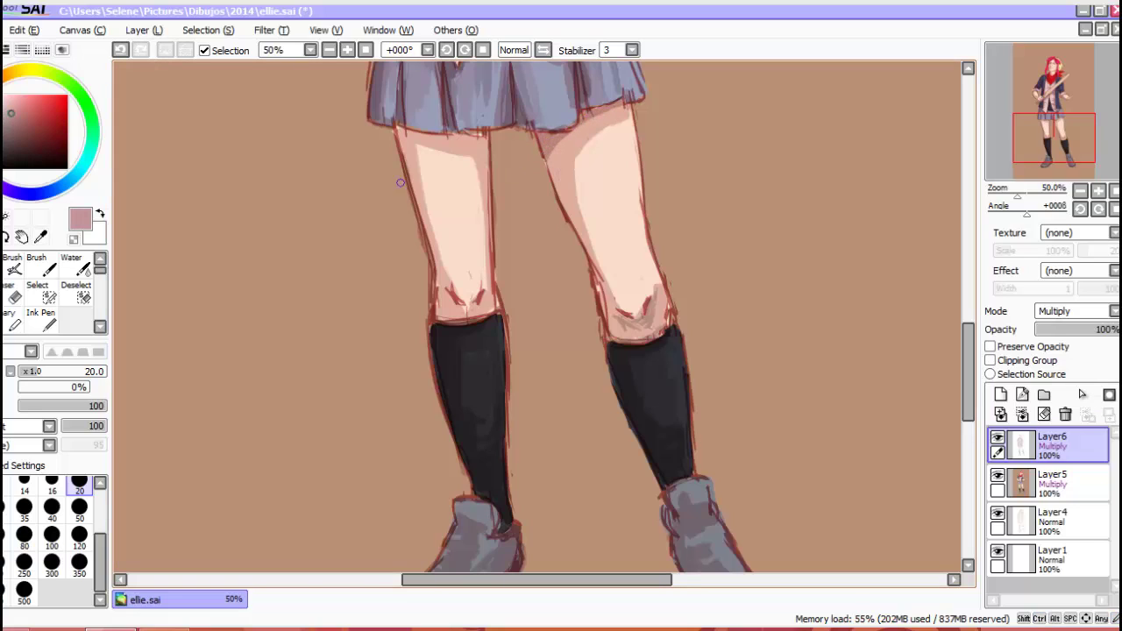
drag(395, 127, 491, 163)
mouse_move(437, 290)
mouse_down()
mouse_move(460, 318)
mouse_move(493, 319)
mouse_up()
scroll(477, 307, up, 5)
scroll(324, 299, up, 2)
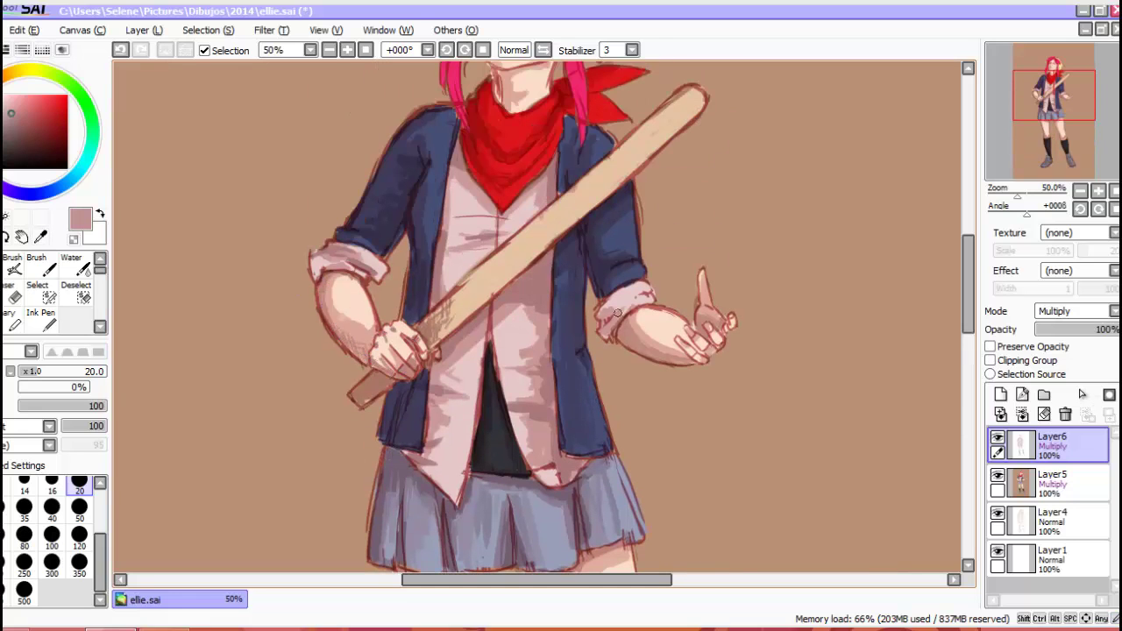
- Zoom in, shrink the brush and shade the neck and jawline
key(Page_Up)
key(bracketleft)
key(bracketleft)
key(bracketleft)
drag(465, 118, 486, 202)
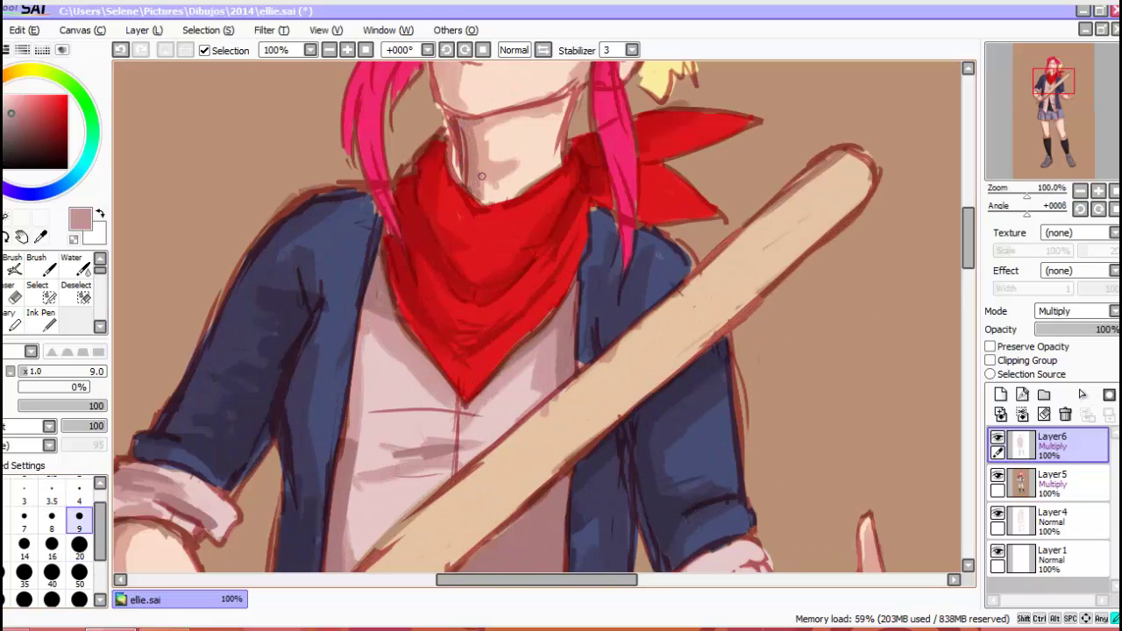
mouse_move(478, 145)
mouse_down()
mouse_move(530, 176)
mouse_move(526, 103)
mouse_up()
drag(487, 130, 579, 100)
scroll(446, 223, up, 6)
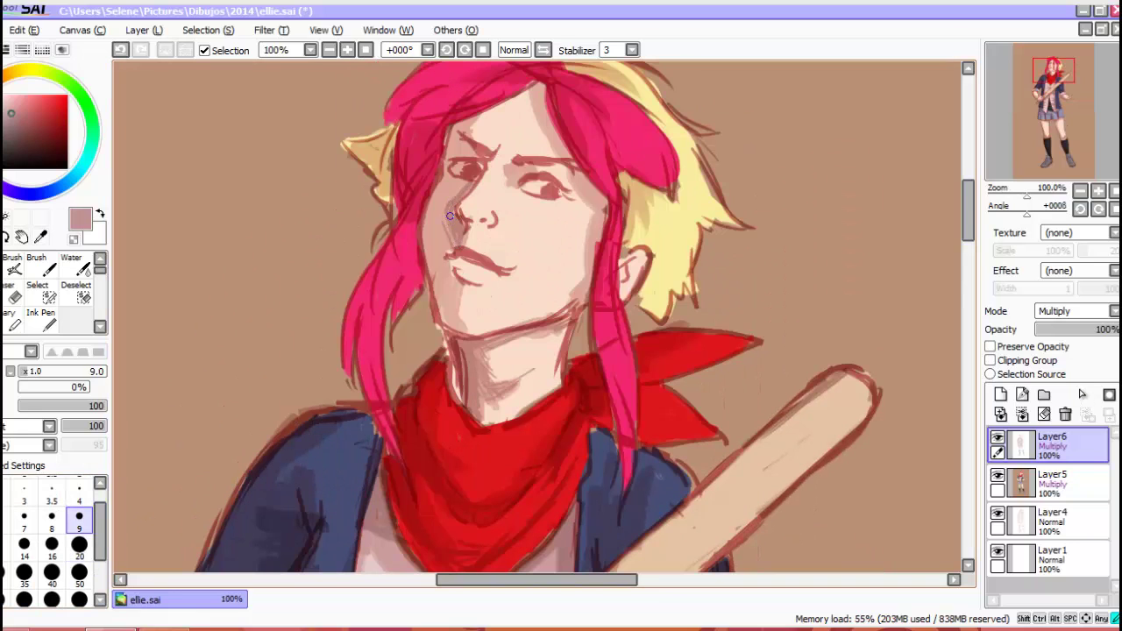
- Darken the left cheek, under the right eye and the face's right side
drag(450, 215, 443, 244)
drag(456, 186, 423, 261)
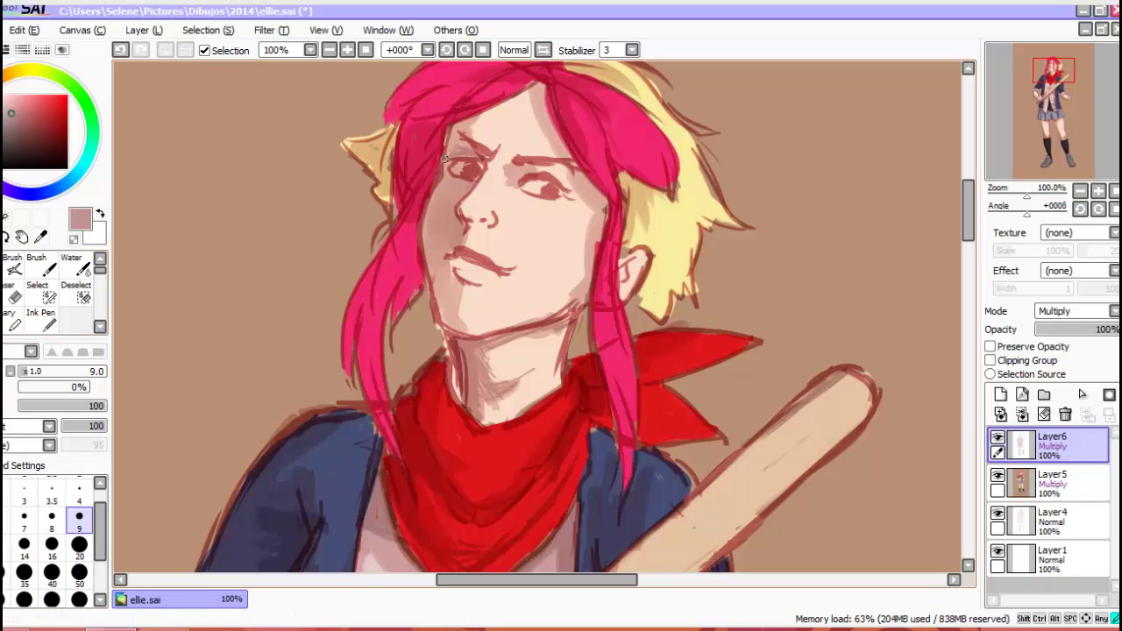
mouse_move(510, 179)
mouse_down()
mouse_move(561, 168)
mouse_move(605, 223)
mouse_up()
drag(593, 183, 610, 252)
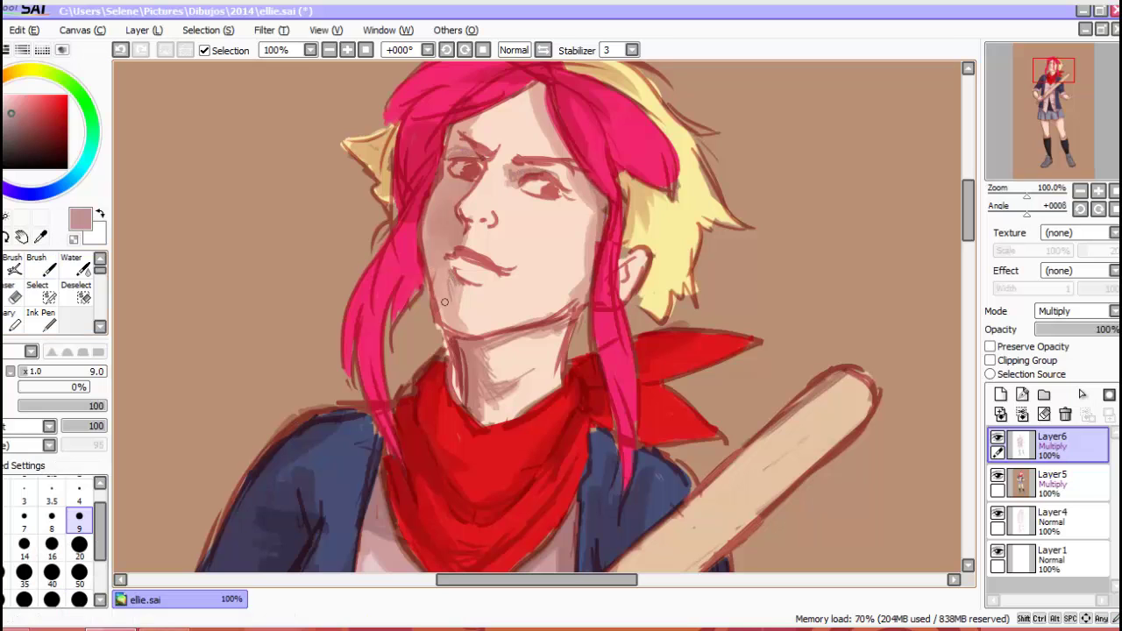
- On Layer4, erase to soften the hair edges and lighten the jaw and neck shading
click(1053, 518)
key(e)
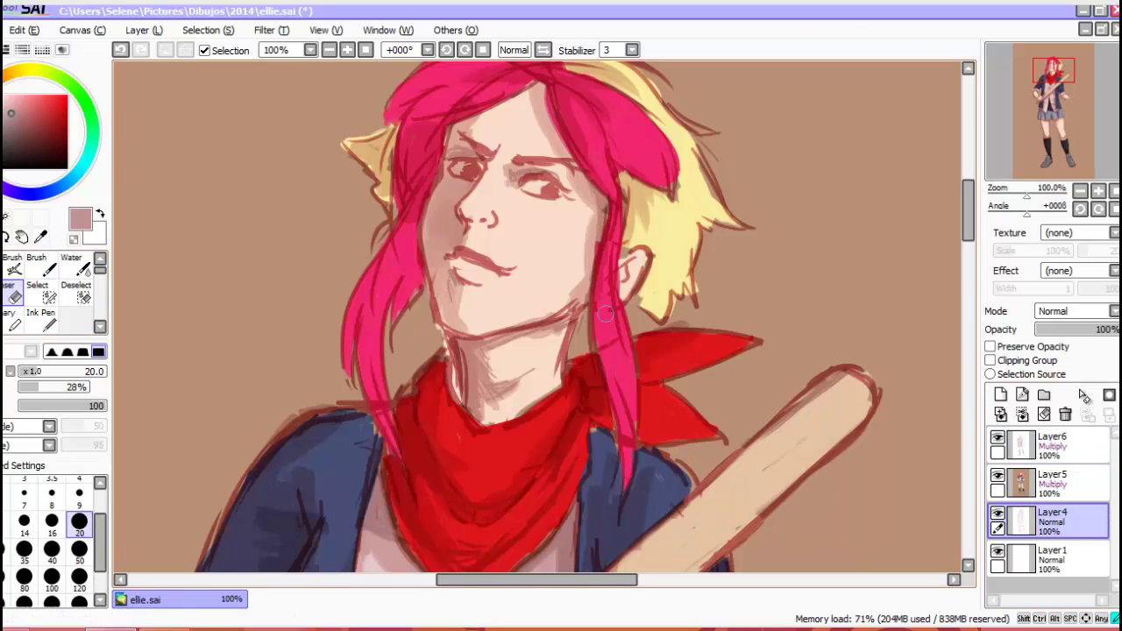
drag(612, 347, 619, 200)
scroll(590, 129, up, 3)
mouse_move(508, 134)
mouse_down()
mouse_move(421, 219)
mouse_move(379, 368)
mouse_move(456, 451)
mouse_up()
drag(531, 377, 584, 349)
drag(546, 395, 563, 430)
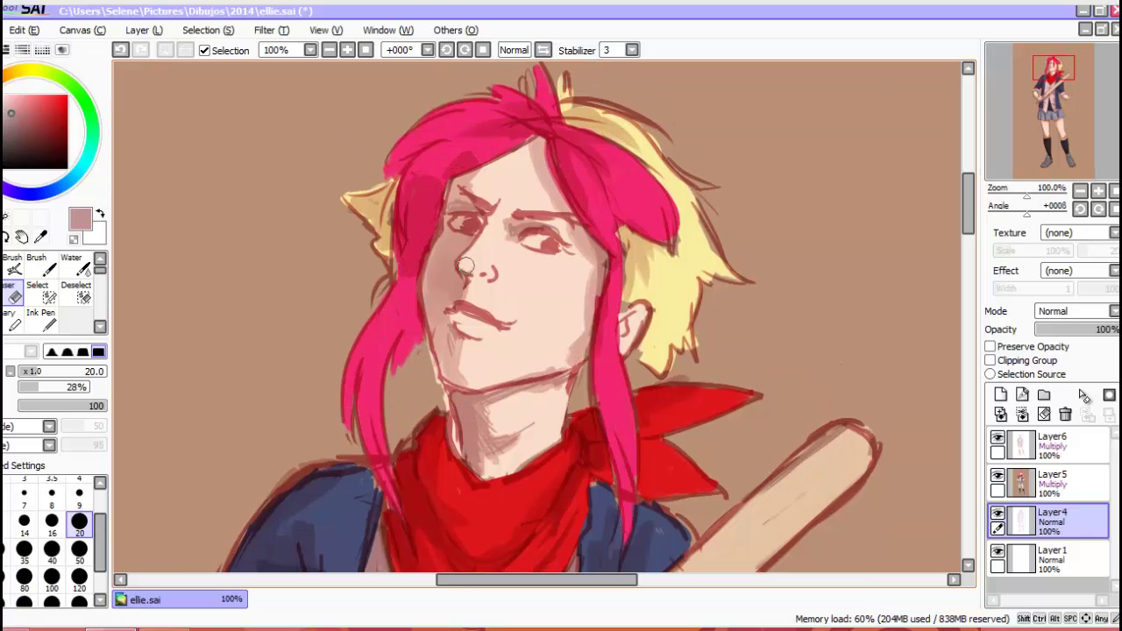
mouse_move(577, 254)
mouse_down()
mouse_move(526, 114)
mouse_move(631, 145)
mouse_up()
drag(369, 189, 399, 255)
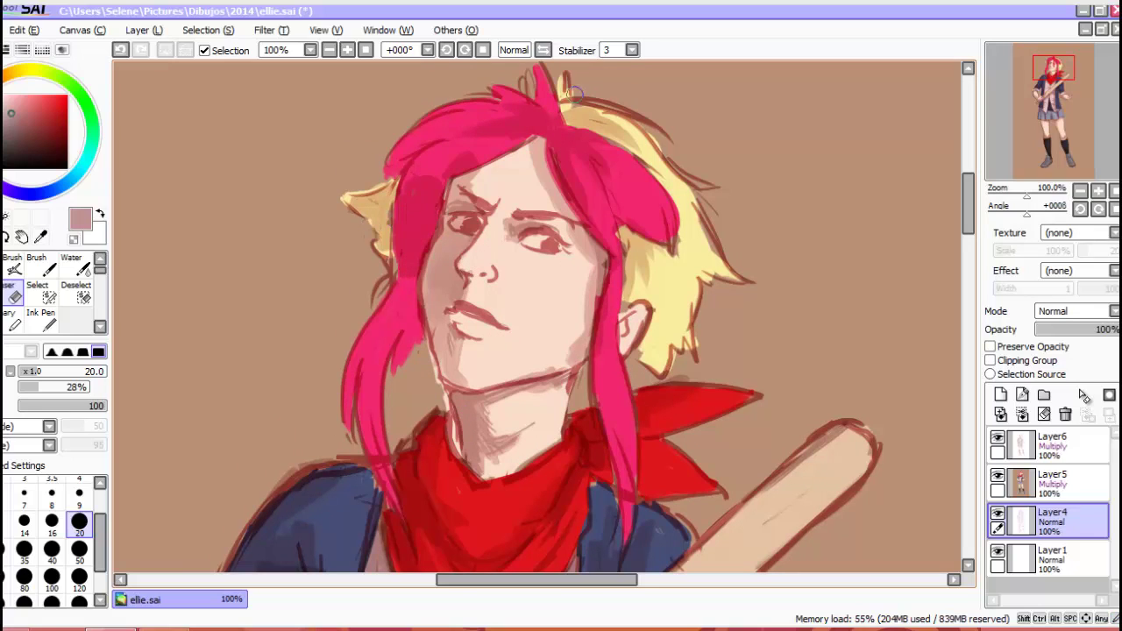
drag(606, 420, 598, 396)
drag(390, 496, 370, 412)
- On Layer5, paint pink hair over the top, forehead and strands beside the face
click(1052, 483)
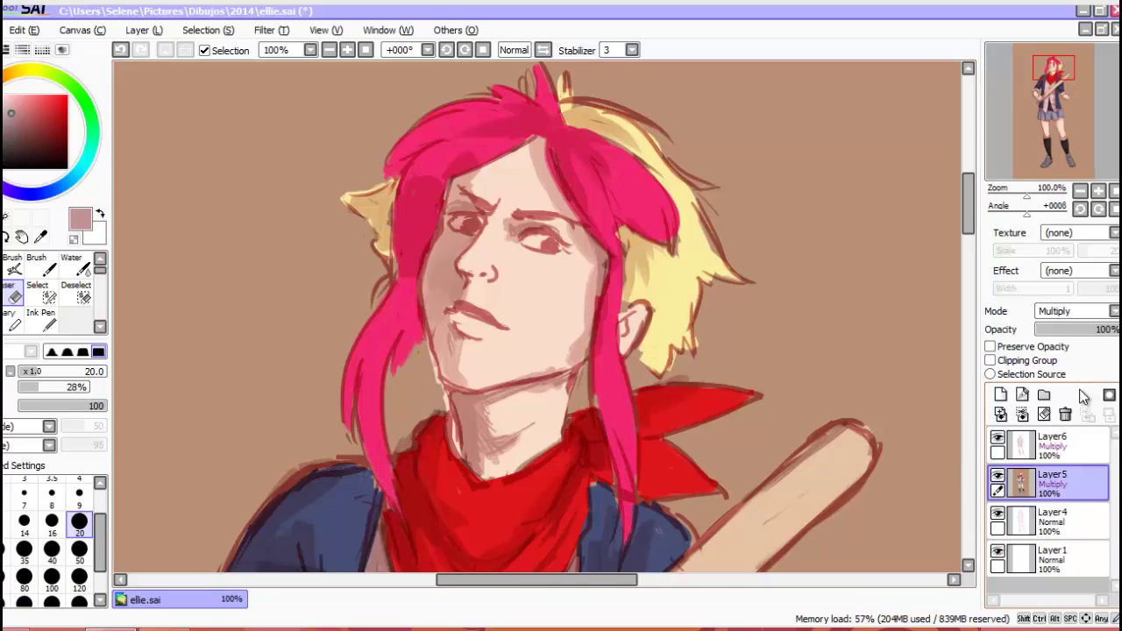
key(b)
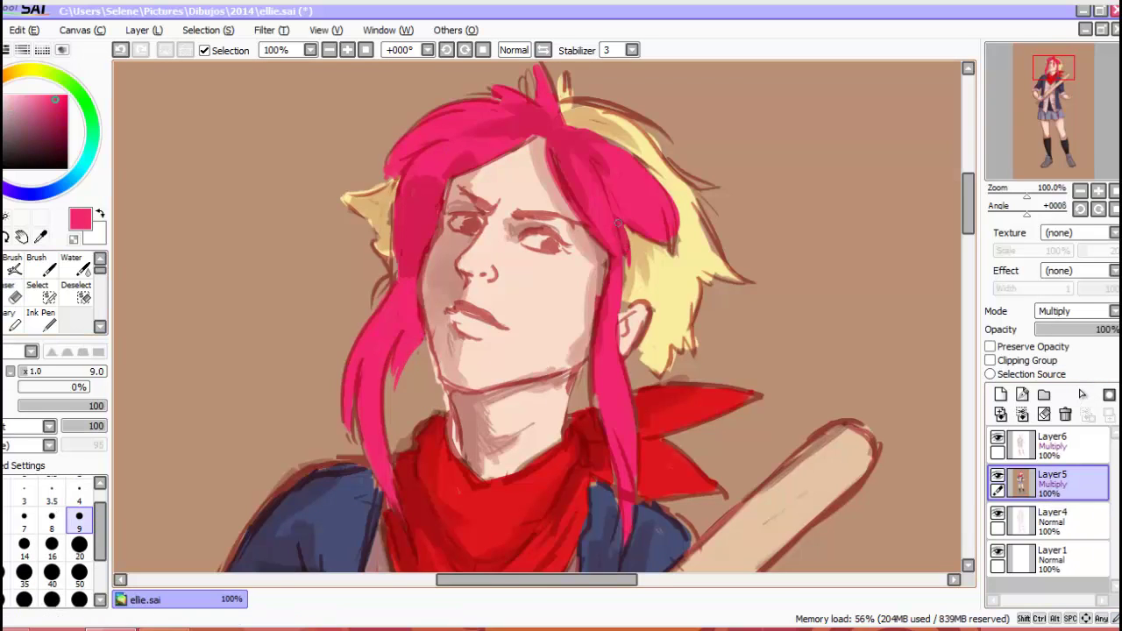
drag(618, 223, 570, 118)
drag(654, 176, 565, 84)
mouse_move(544, 136)
mouse_down()
mouse_move(570, 250)
mouse_move(447, 188)
mouse_up()
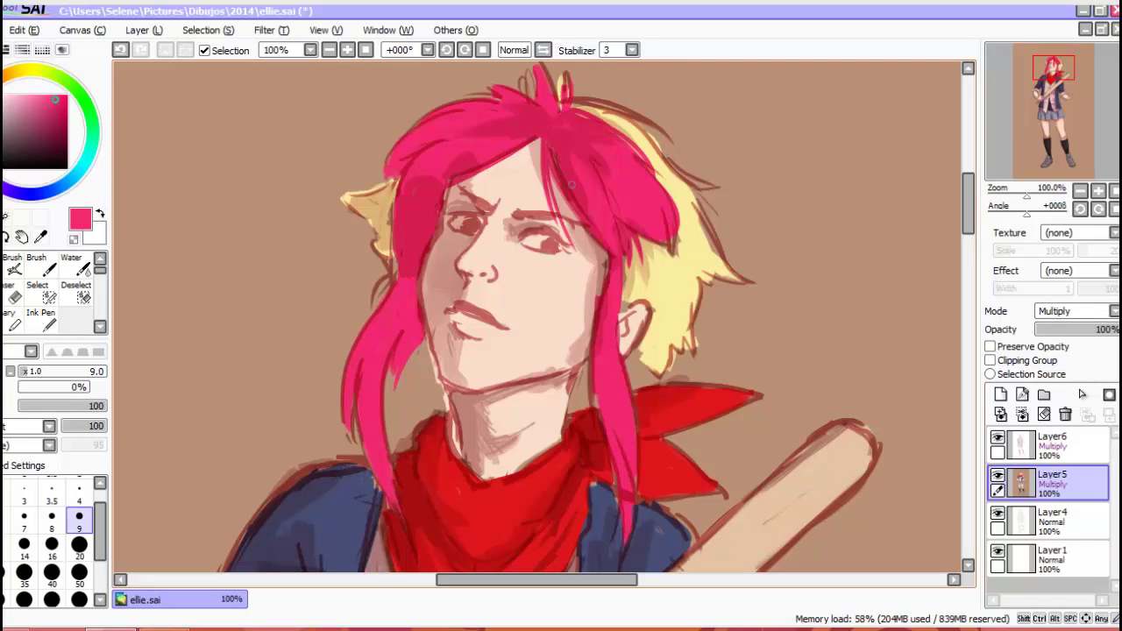
drag(572, 189, 589, 337)
drag(590, 254, 581, 359)
key(ctrl+z)
drag(586, 268, 591, 326)
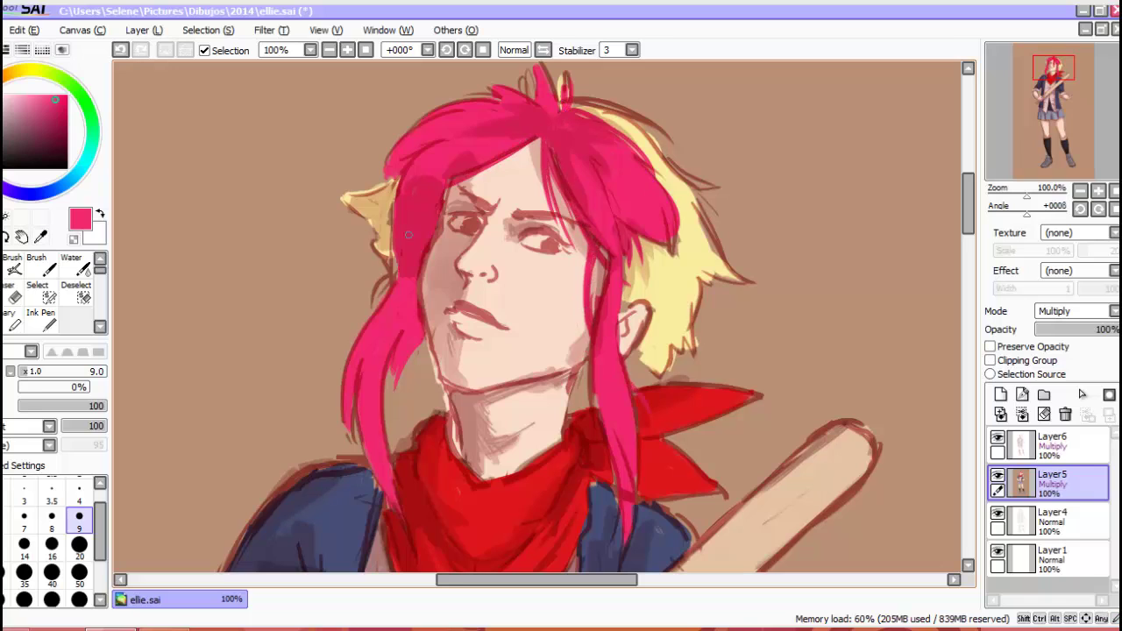
drag(372, 317, 331, 419)
key(ctrl+z)
drag(382, 303, 326, 379)
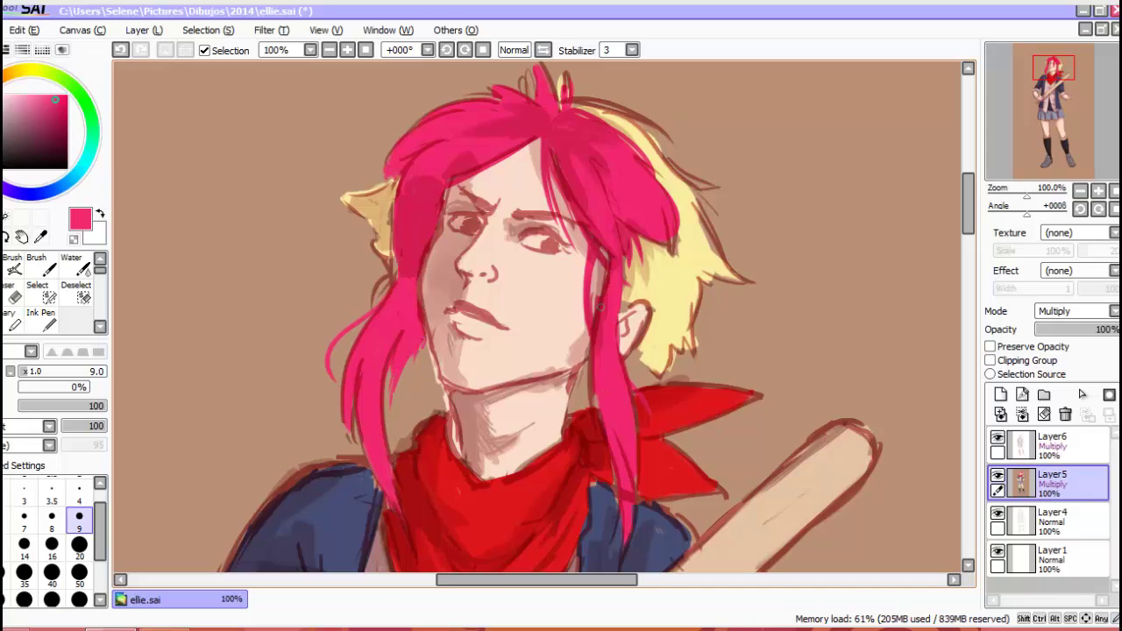
- Erase on Layer4 to lighten parts of the hair
click(1047, 521)
click(13, 296)
mouse_move(395, 289)
mouse_down()
mouse_move(347, 421)
mouse_move(364, 478)
mouse_up()
drag(605, 268, 588, 403)
mouse_move(535, 141)
mouse_down()
mouse_move(419, 130)
mouse_move(447, 145)
mouse_up()
- On Layer5, paint pink along the hair's left edge and hanging strands
click(1048, 482)
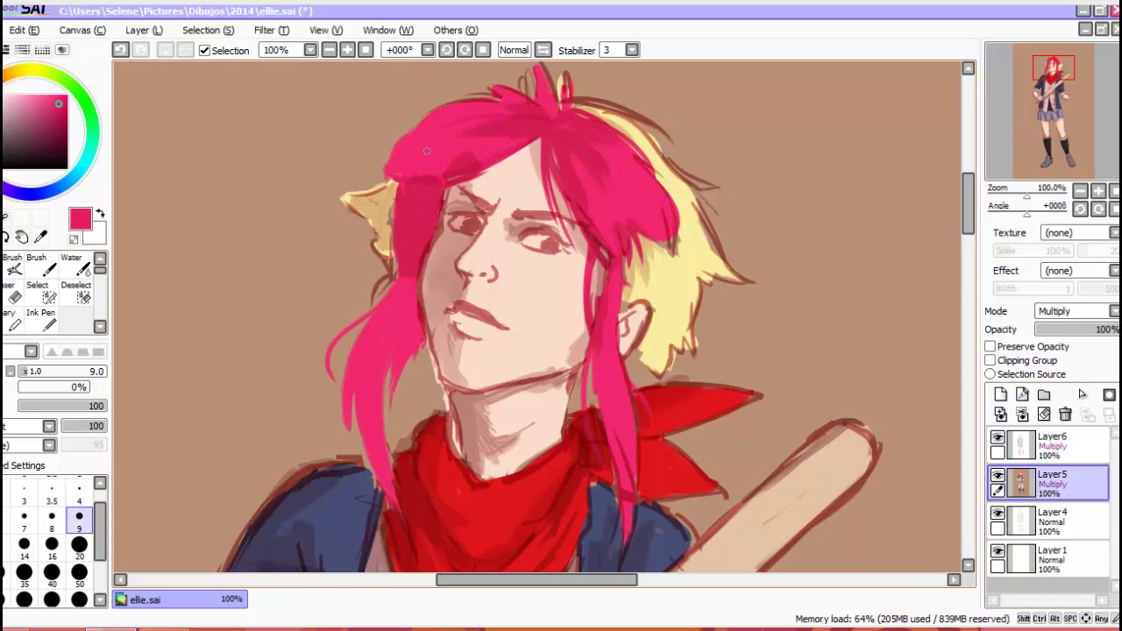
drag(393, 180, 390, 255)
drag(401, 298, 372, 434)
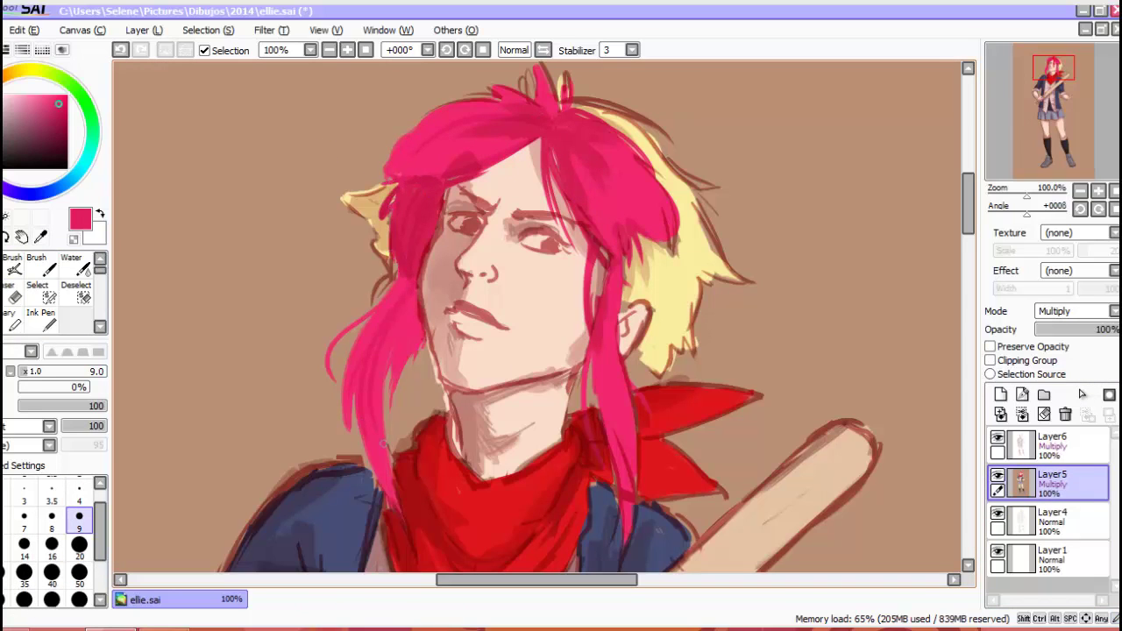
drag(365, 328, 342, 416)
drag(412, 310, 383, 356)
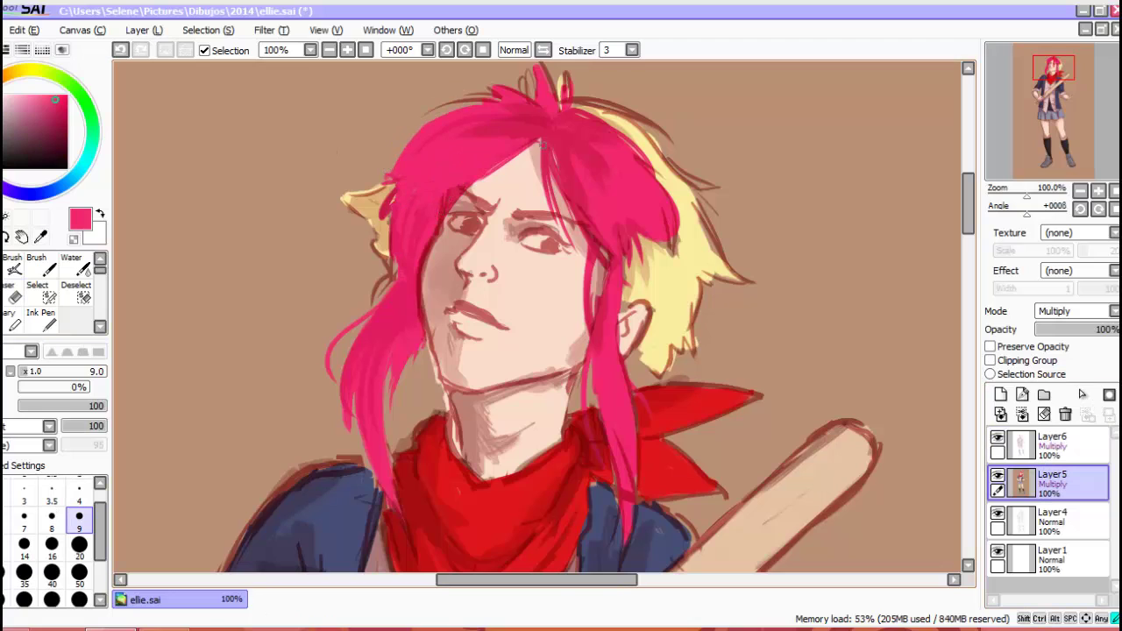
drag(542, 145, 448, 238)
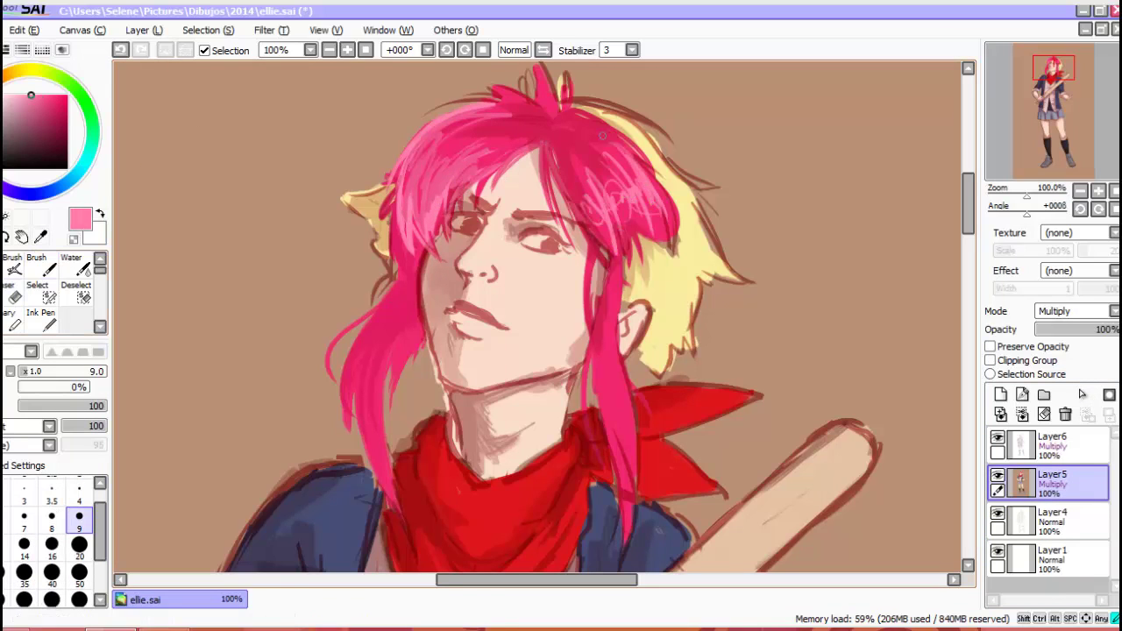
- Add deep-pink strokes at brush size 20 to the right strand and top of the hair
drag(629, 433, 632, 496)
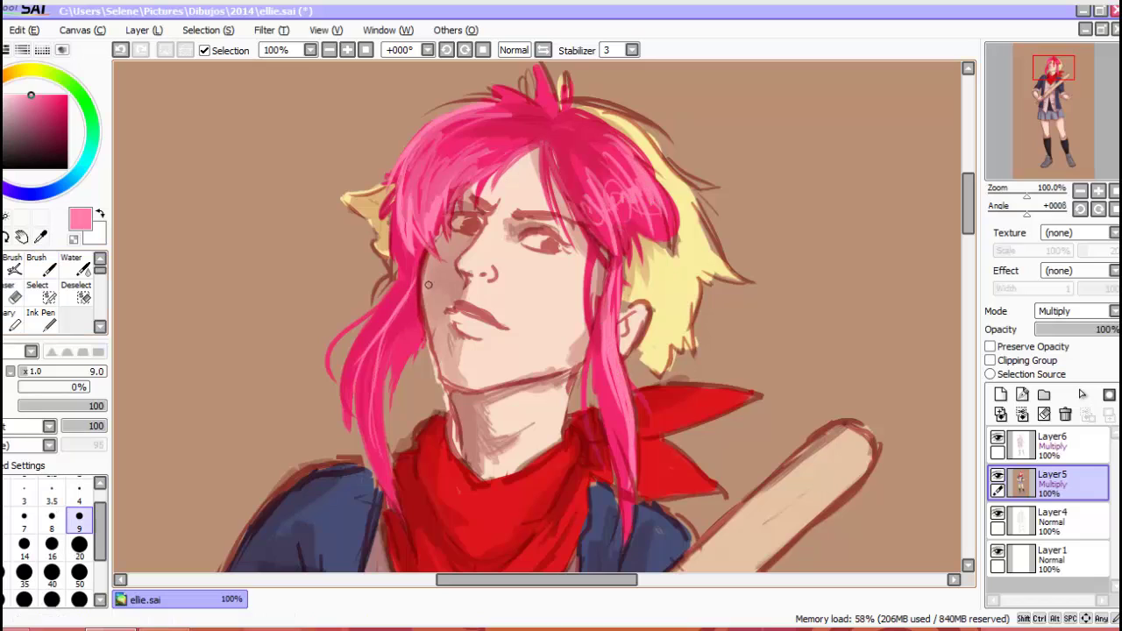
drag(391, 190, 413, 258)
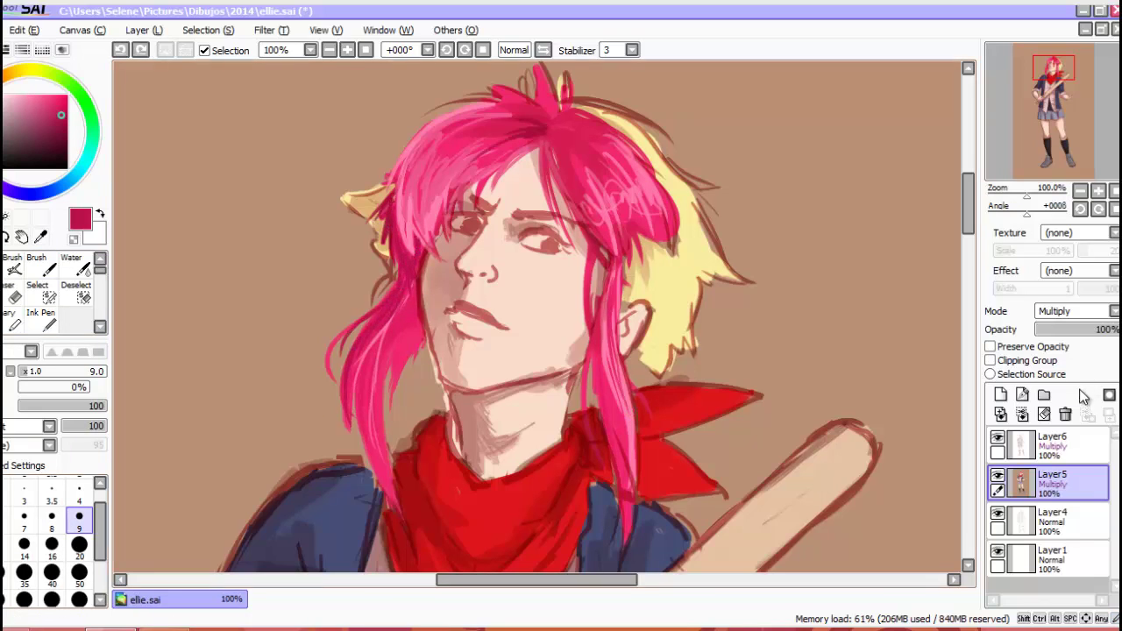
key(bracketright)
key(bracketright)
key(bracketright)
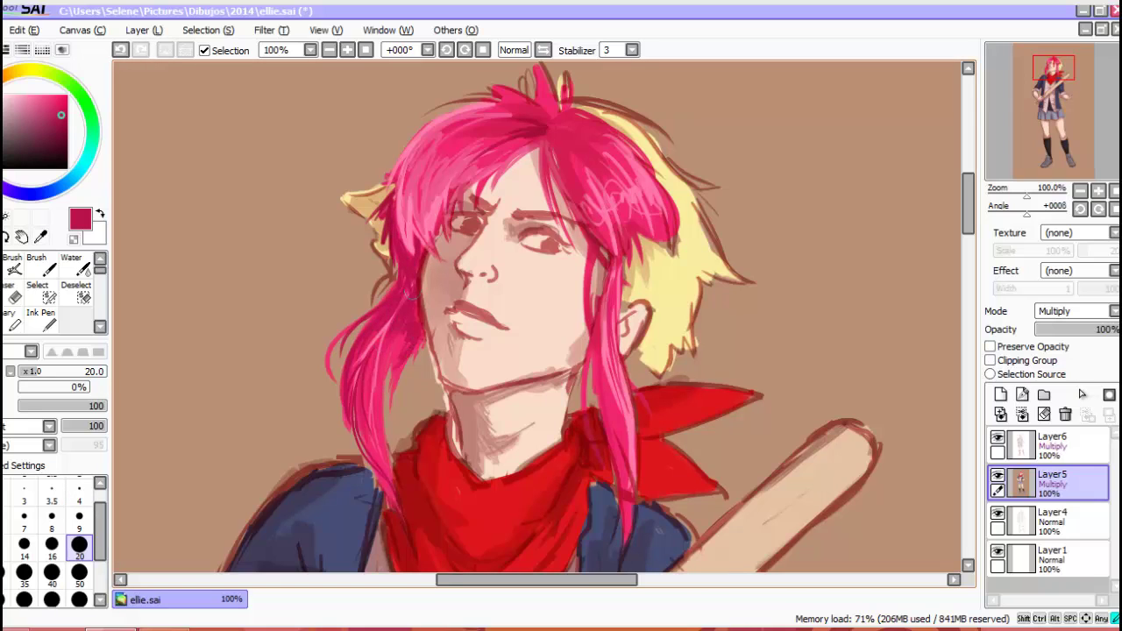
drag(593, 247, 599, 326)
drag(550, 134, 570, 158)
mouse_move(491, 98)
mouse_down()
mouse_move(395, 163)
mouse_move(430, 148)
mouse_move(425, 193)
mouse_up()
- Paint light-pink highlights and light yellow strokes into the blond hair
click(20, 99)
drag(632, 158, 592, 215)
click(31, 70)
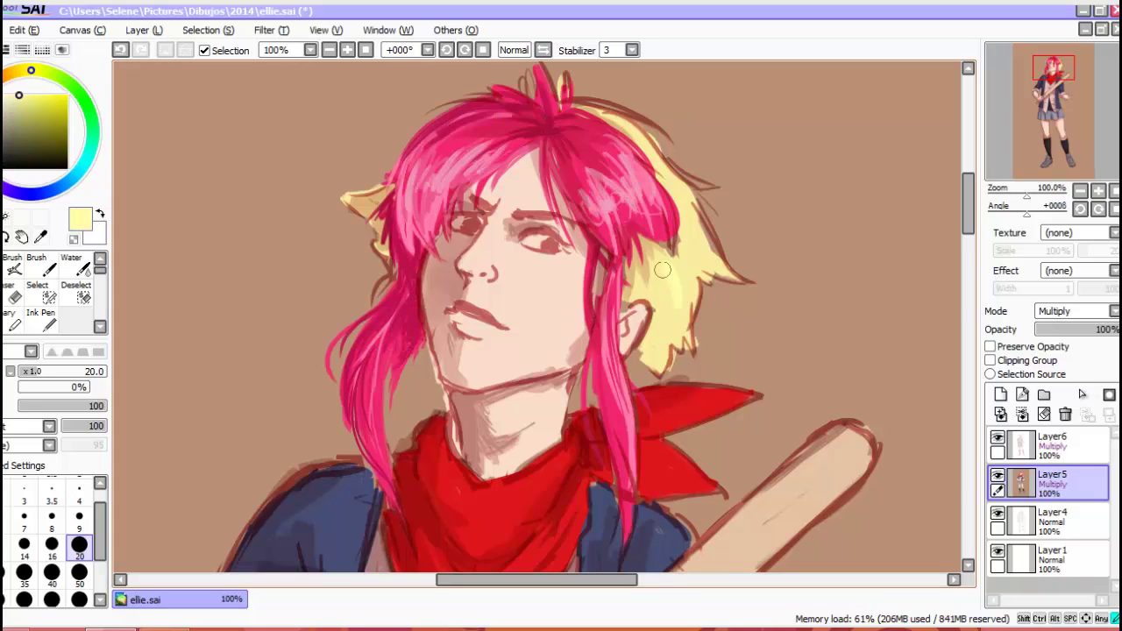
drag(728, 230, 658, 299)
drag(710, 154, 658, 188)
- Soften the hair edges by erasing on Layer4
click(1050, 519)
key(e)
mouse_move(355, 199)
mouse_down()
mouse_move(351, 230)
mouse_move(386, 302)
mouse_up()
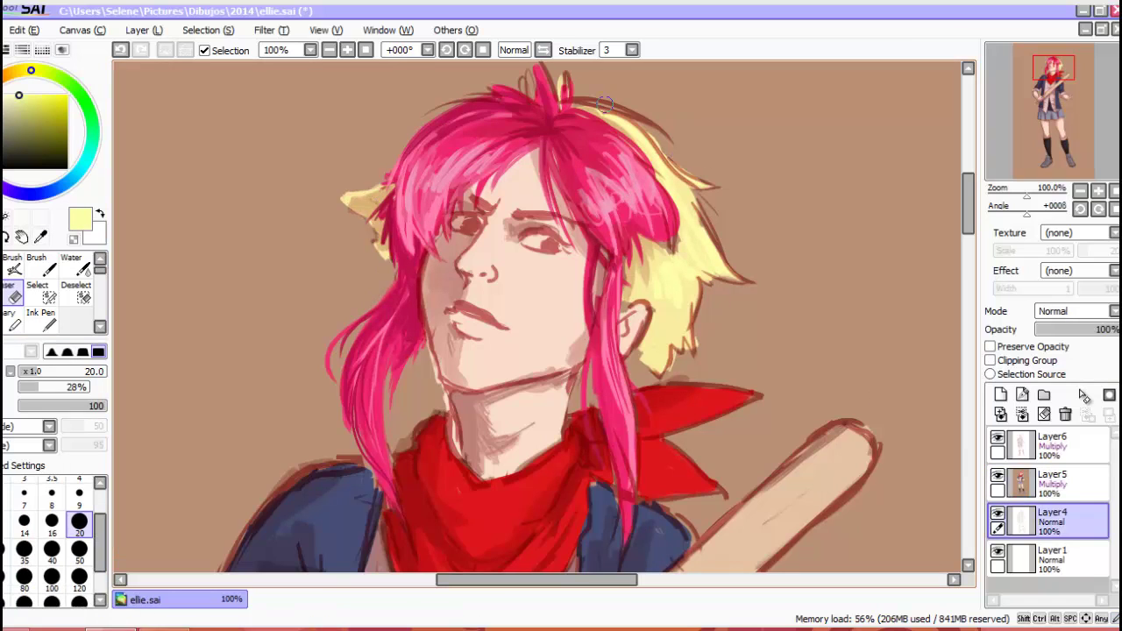
drag(684, 191, 728, 263)
mouse_move(724, 224)
mouse_down()
mouse_move(695, 356)
mouse_move(728, 179)
mouse_move(561, 79)
mouse_move(430, 105)
mouse_up()
- On Layer5, add a thin crimson stroke atop the hair with a size-9 brush
click(1050, 482)
click(60, 115)
click(79, 516)
drag(504, 87, 421, 103)
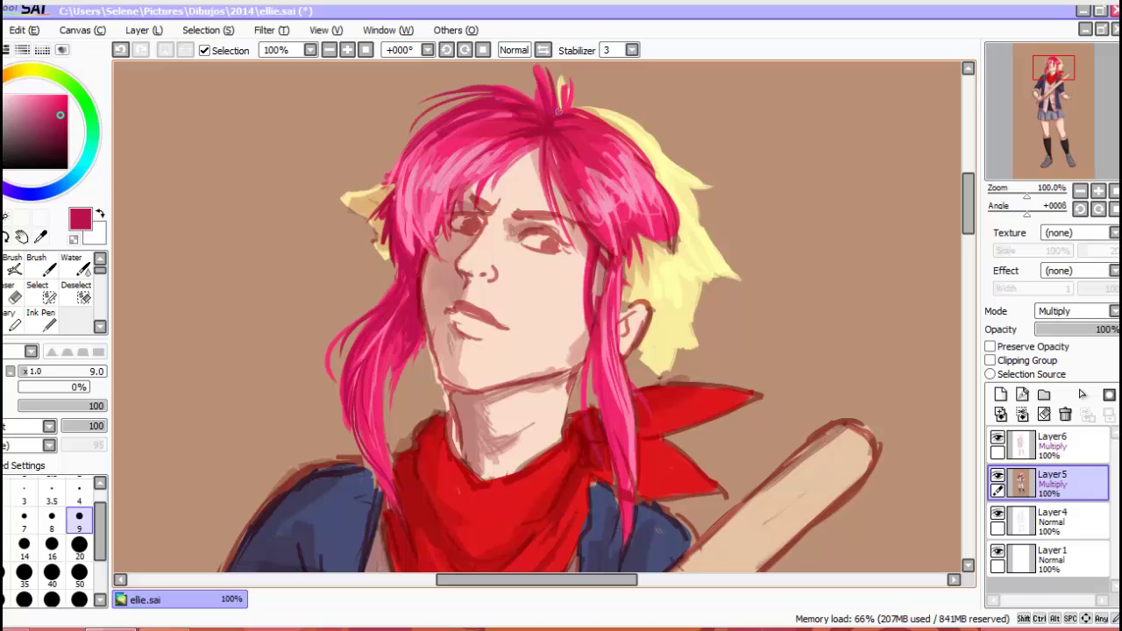
- Paint pale yellow over the right pink hair edge
alt+click(614, 123)
drag(579, 119, 653, 171)
drag(606, 131, 676, 250)
mouse_move(636, 158)
mouse_down()
mouse_move(680, 254)
mouse_move(666, 245)
mouse_up()
- Shade the blond hair's right side in darker khaki; highlight the top and left tuft pale yellow
alt+click(614, 128)
drag(658, 154, 693, 338)
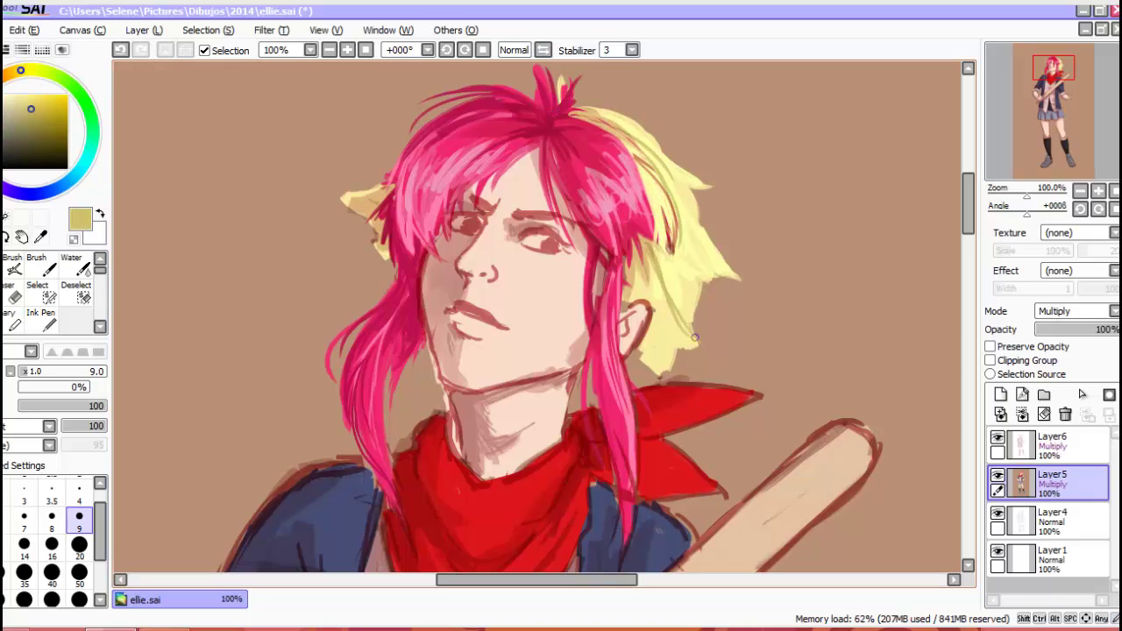
mouse_move(653, 267)
mouse_down()
mouse_move(631, 314)
mouse_move(660, 373)
mouse_up()
alt+click(671, 289)
drag(649, 289, 684, 360)
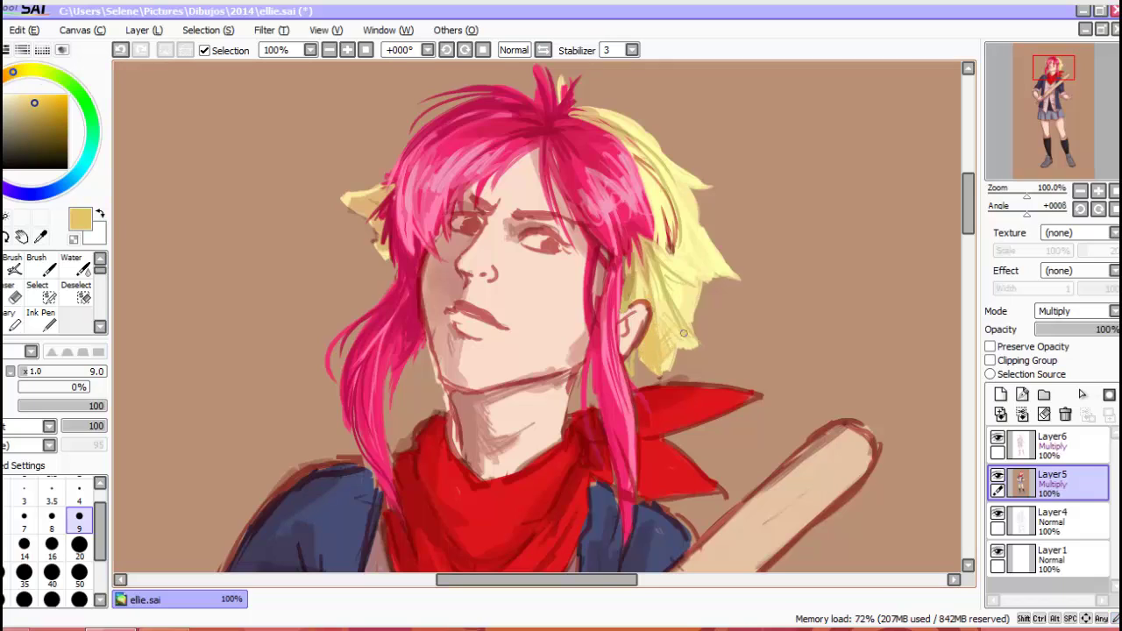
mouse_move(579, 113)
mouse_down()
mouse_move(648, 146)
mouse_move(715, 230)
mouse_move(710, 303)
mouse_up()
drag(340, 184, 377, 252)
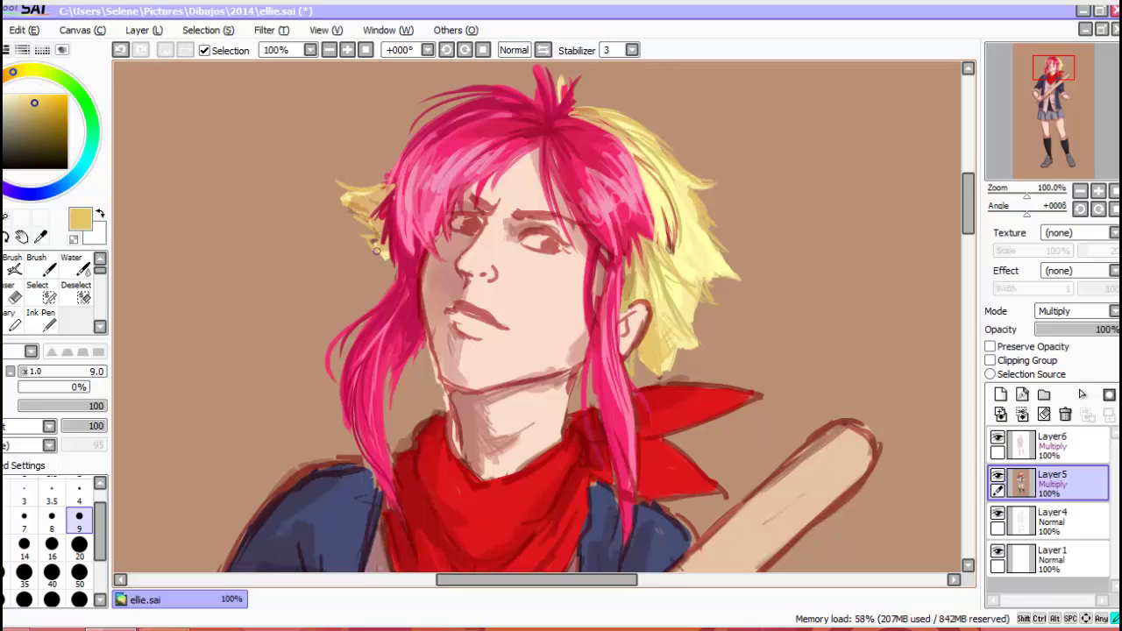
- Add fine pale yellow strokes on the top hair with a size-4 brush
key(bracketleft)
key(bracketleft)
key(bracketleft)
drag(561, 127, 627, 162)
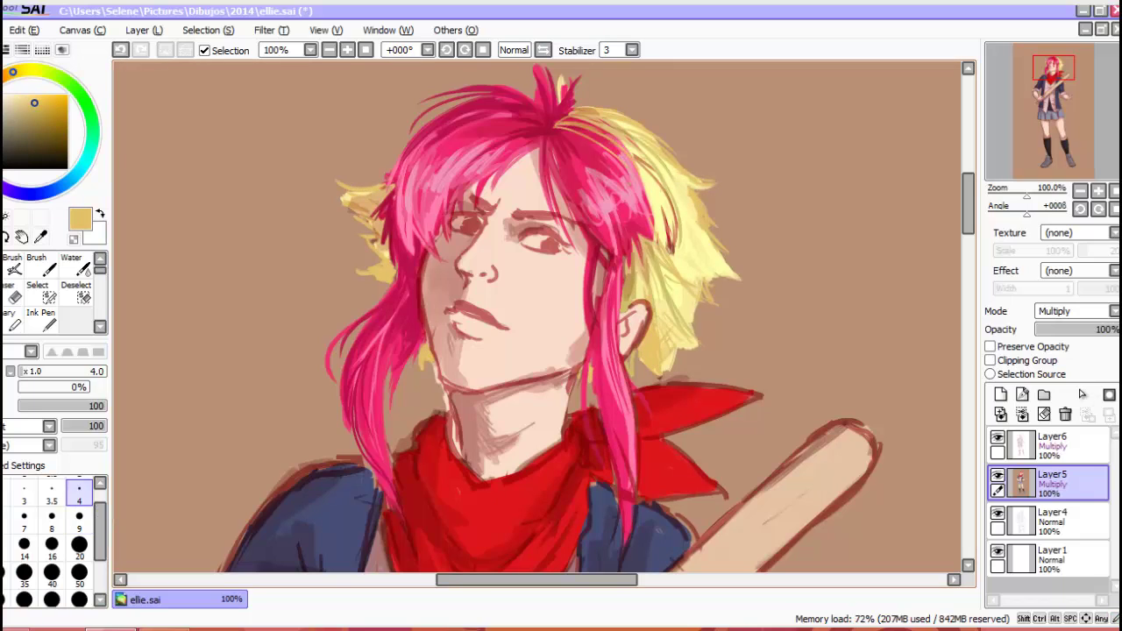
alt+click(1084, 395)
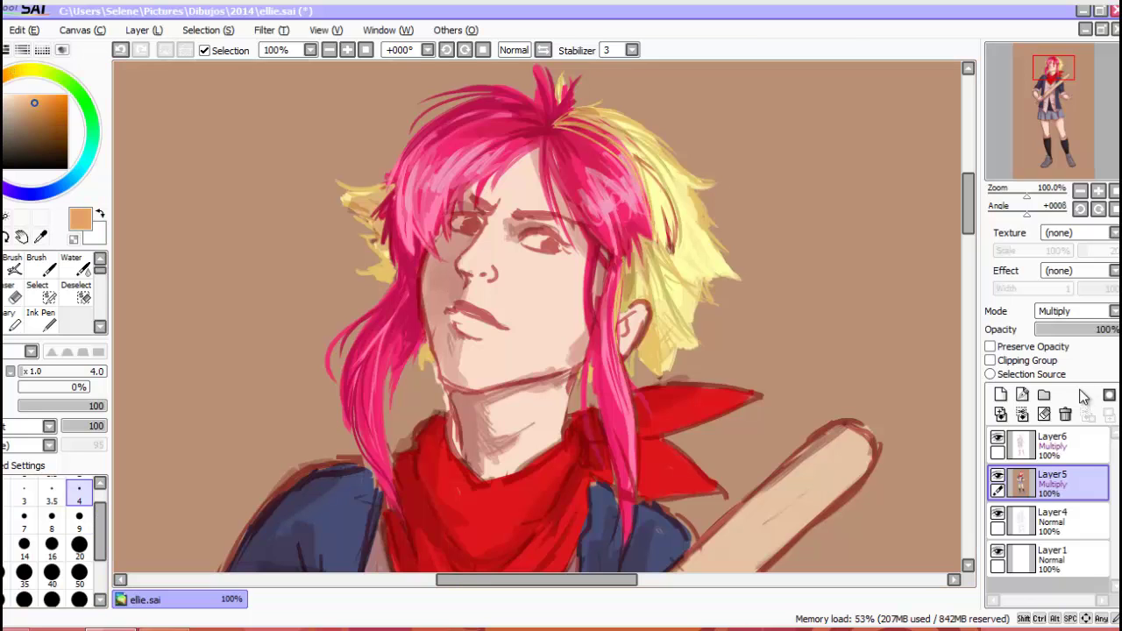
alt+click(1086, 384)
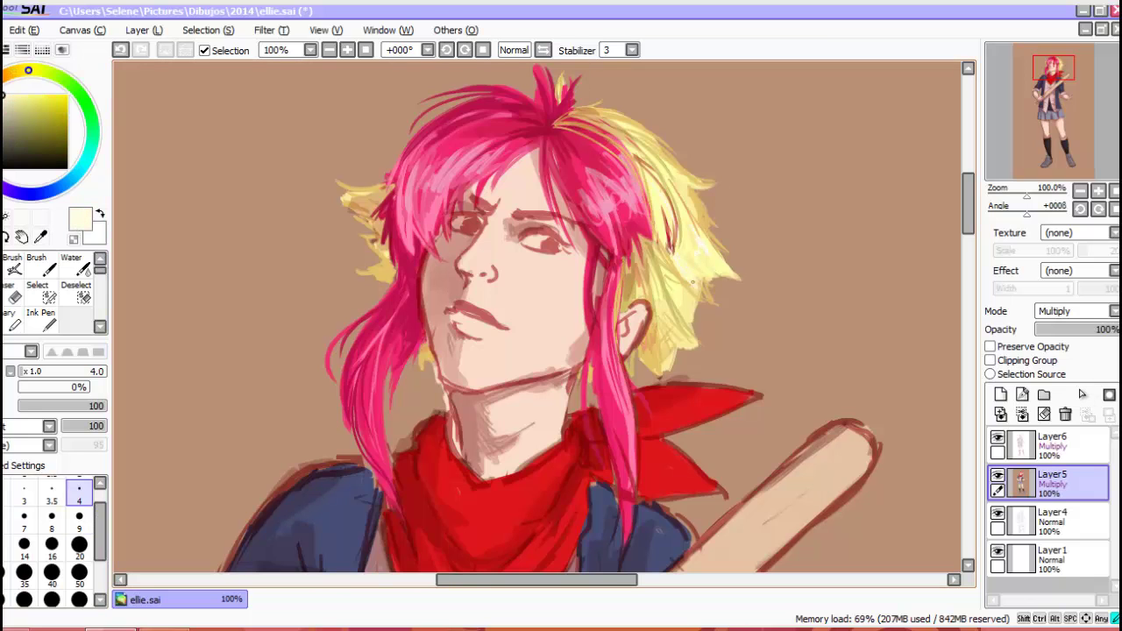
key(ctrl+plus)
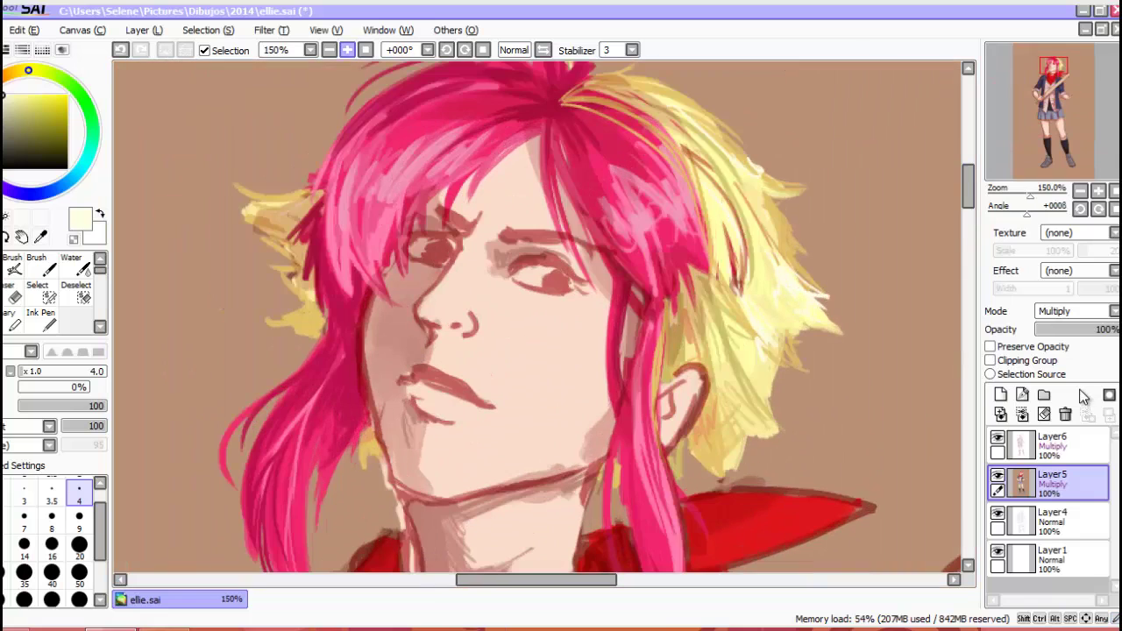
- Paint both of the girl's eyes bright cyan on Layer5
key(ctrl+shift+n)
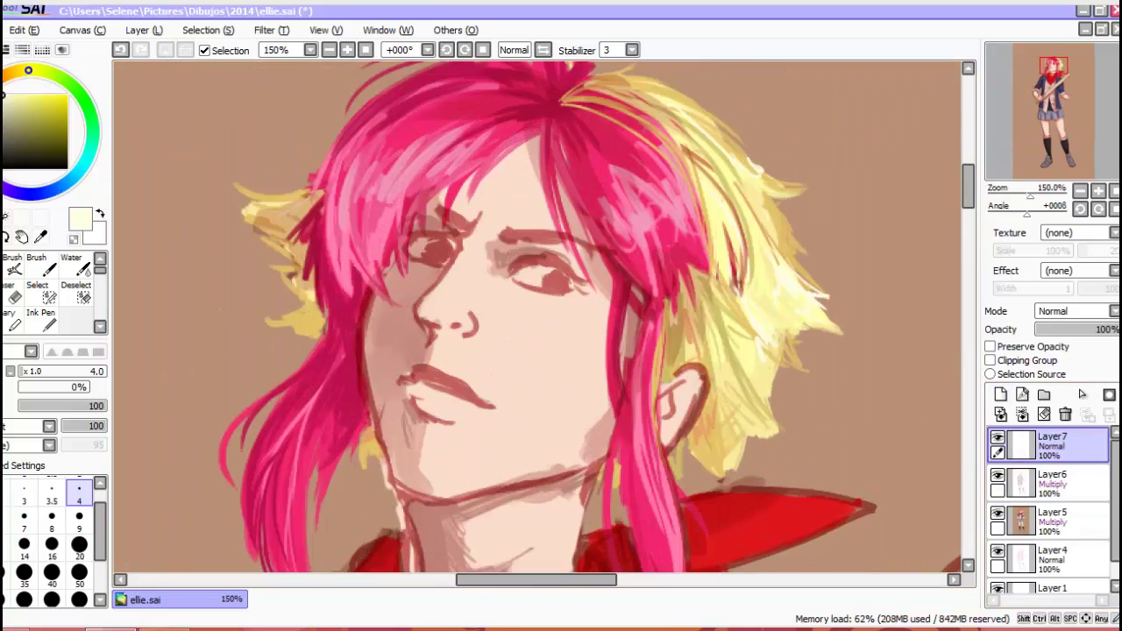
key(ctrl+z)
key(e)
key(ctrl+z)
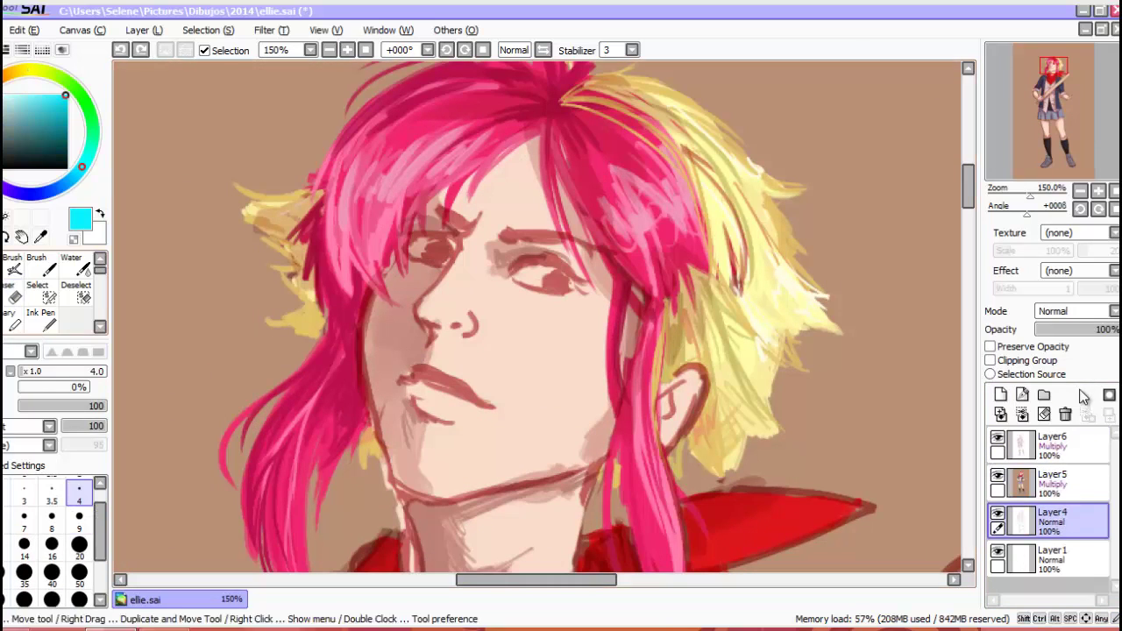
drag(545, 279, 557, 281)
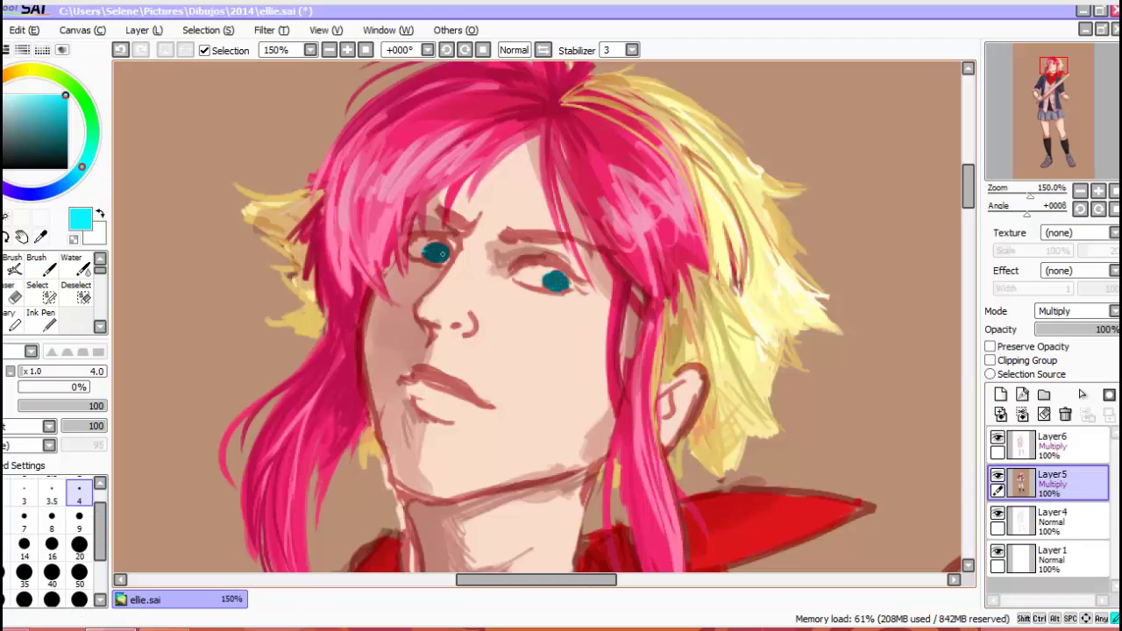
key(ctrl+y)
key(ctrl+y)
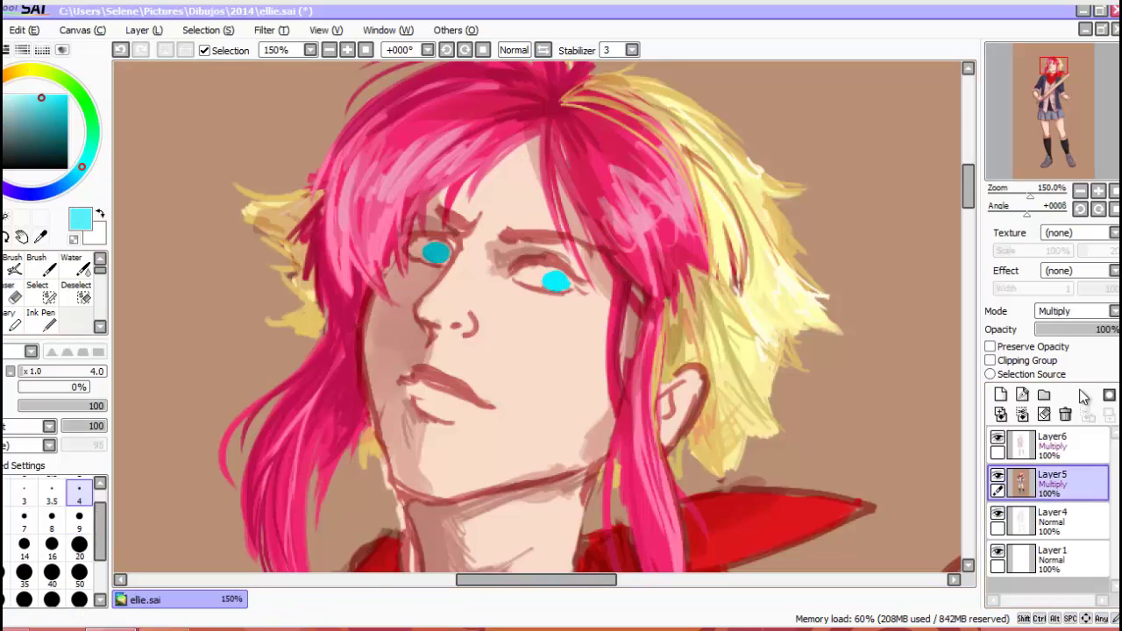
- Use a size-2 brush to try dark teal pupils, testing teal and light cyan shades
key(bracketleft)
key(bracketleft)
key(bracketleft)
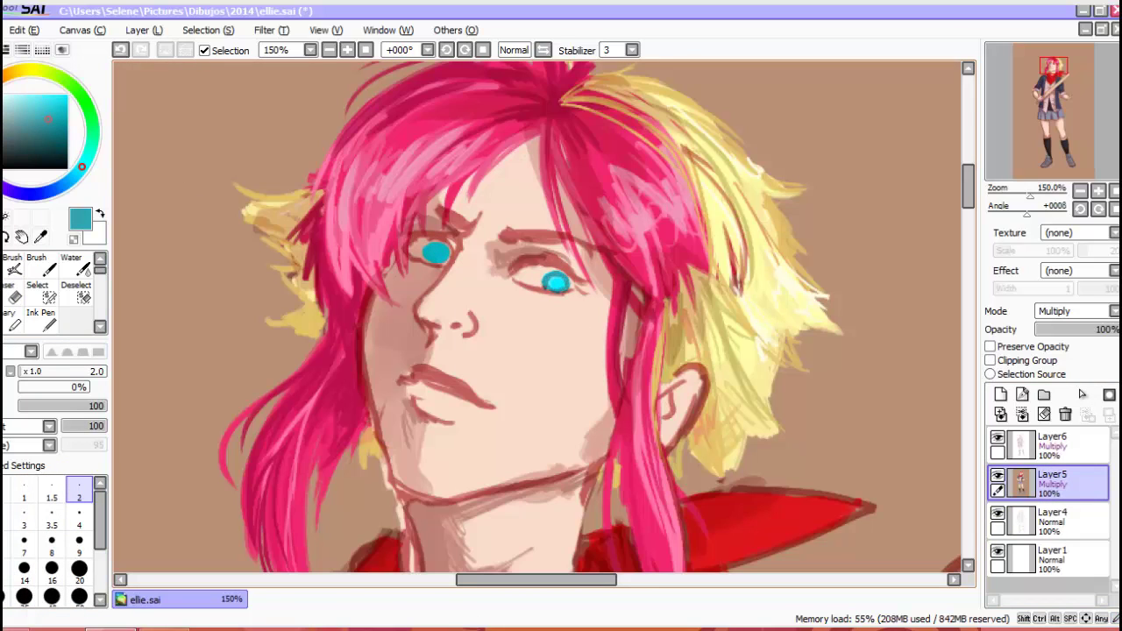
alt+click(556, 284)
drag(553, 282, 560, 286)
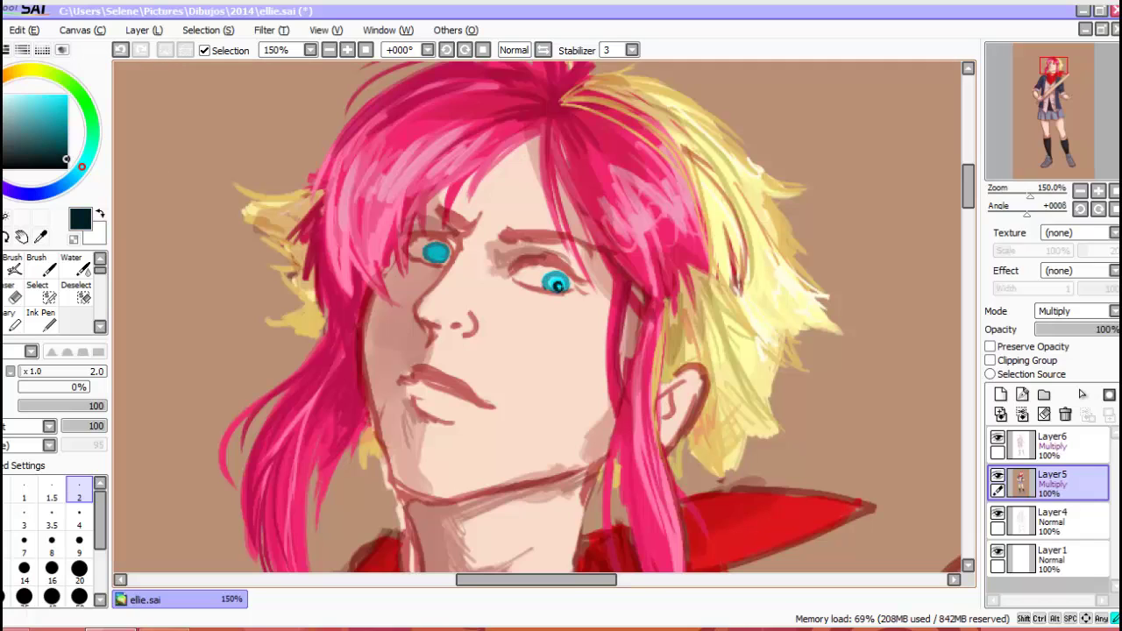
key(ctrl+z)
alt+click(556, 282)
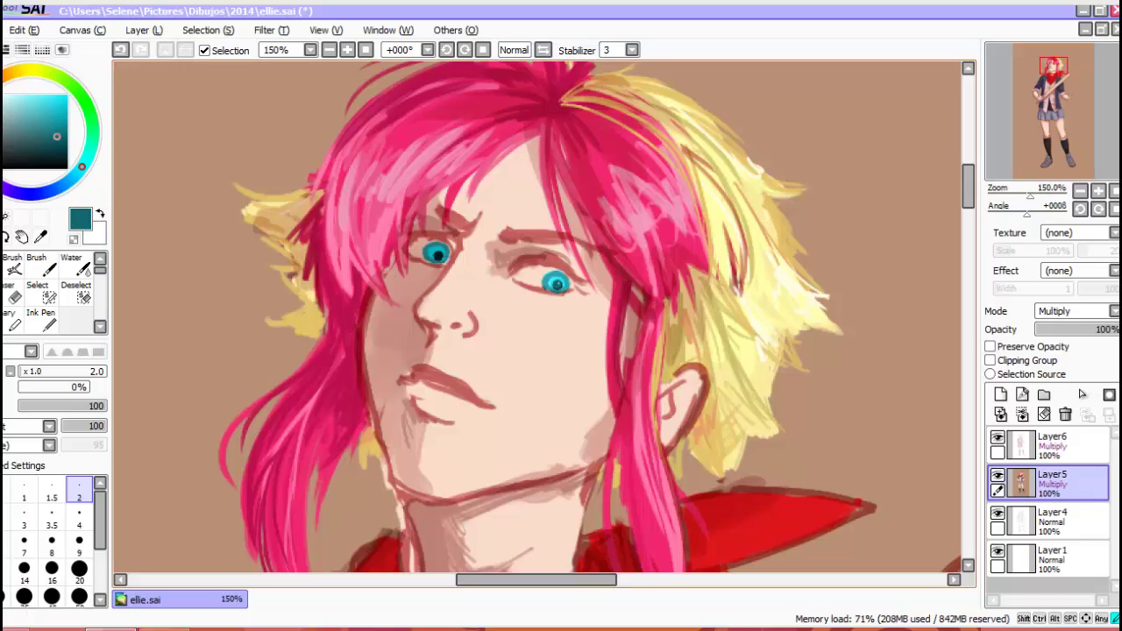
alt+click(551, 281)
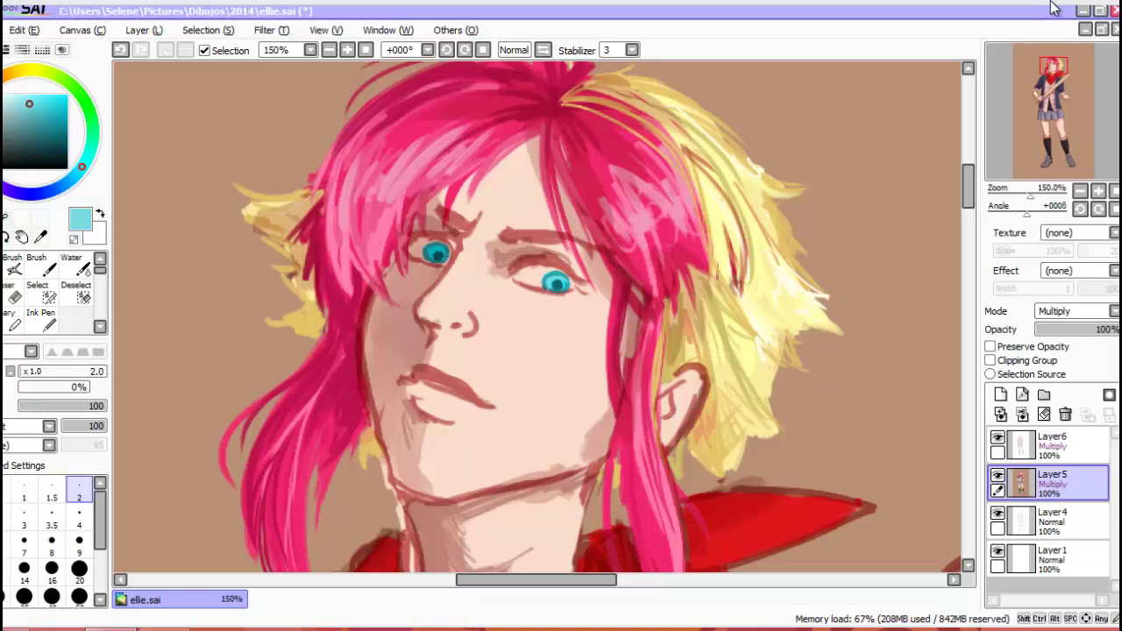
- Repaint both irises a deeper teal and add a small pale blue-grey stroke above the right eye
click(9, 94)
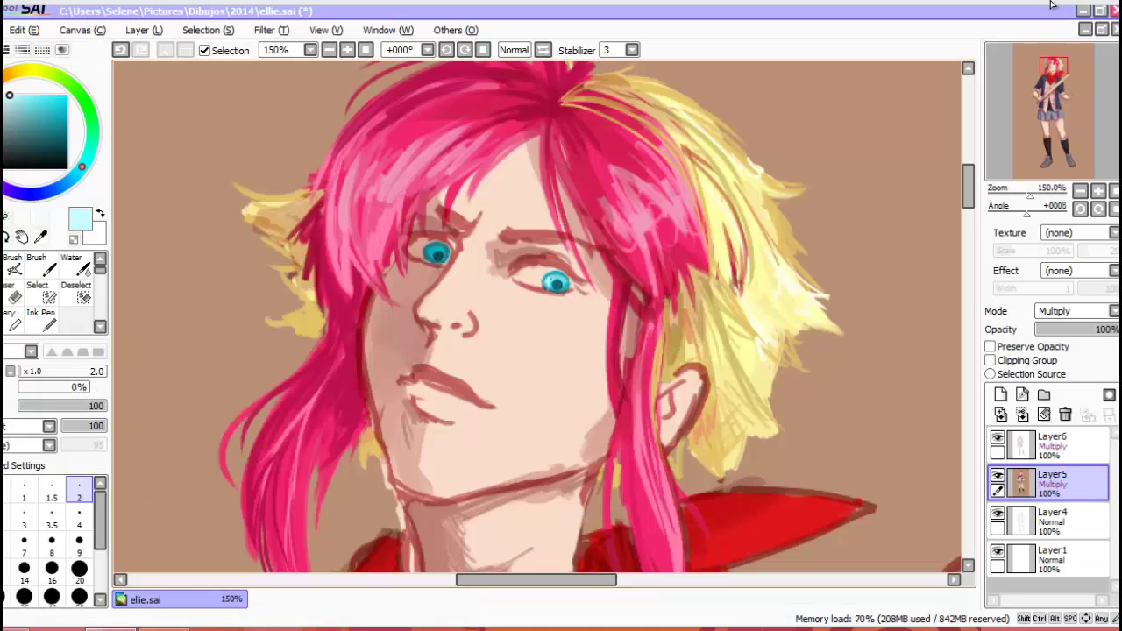
click(35, 104)
drag(547, 277, 556, 286)
drag(428, 247, 436, 255)
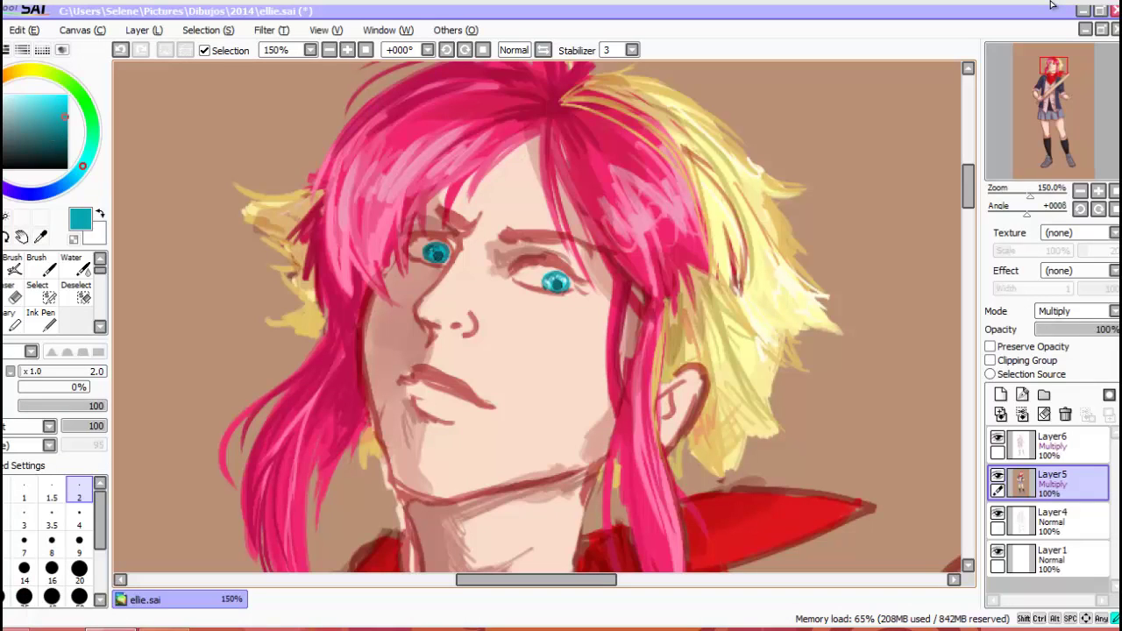
click(5, 93)
click(3, 95)
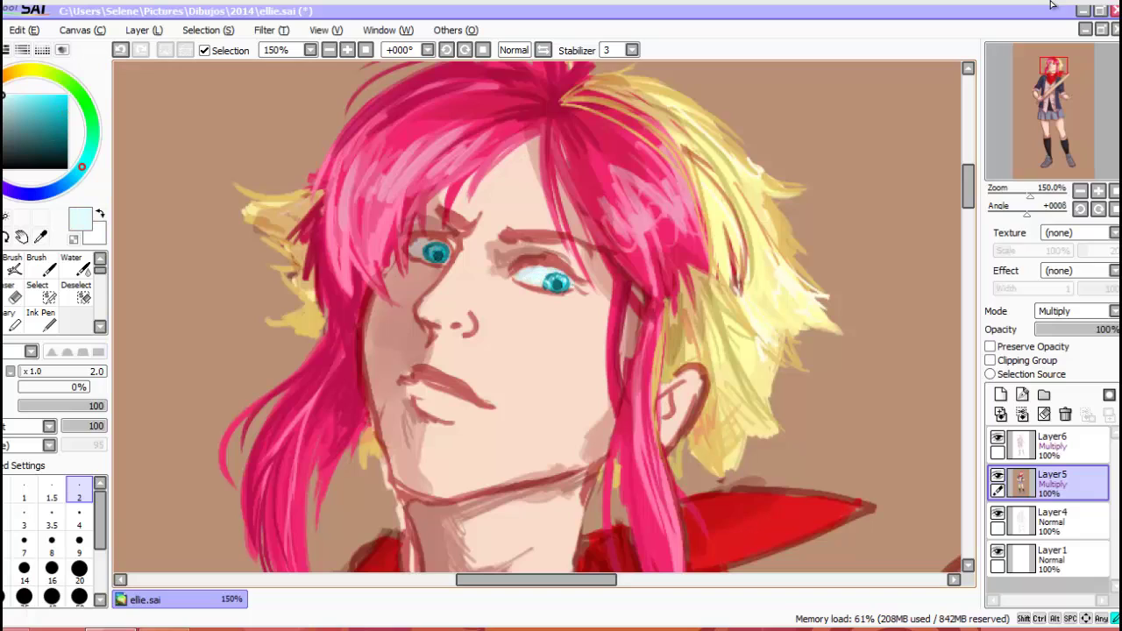
click(4, 98)
drag(513, 272, 523, 279)
- Paint both eyebrows dark red with crimson
alt+click(494, 281)
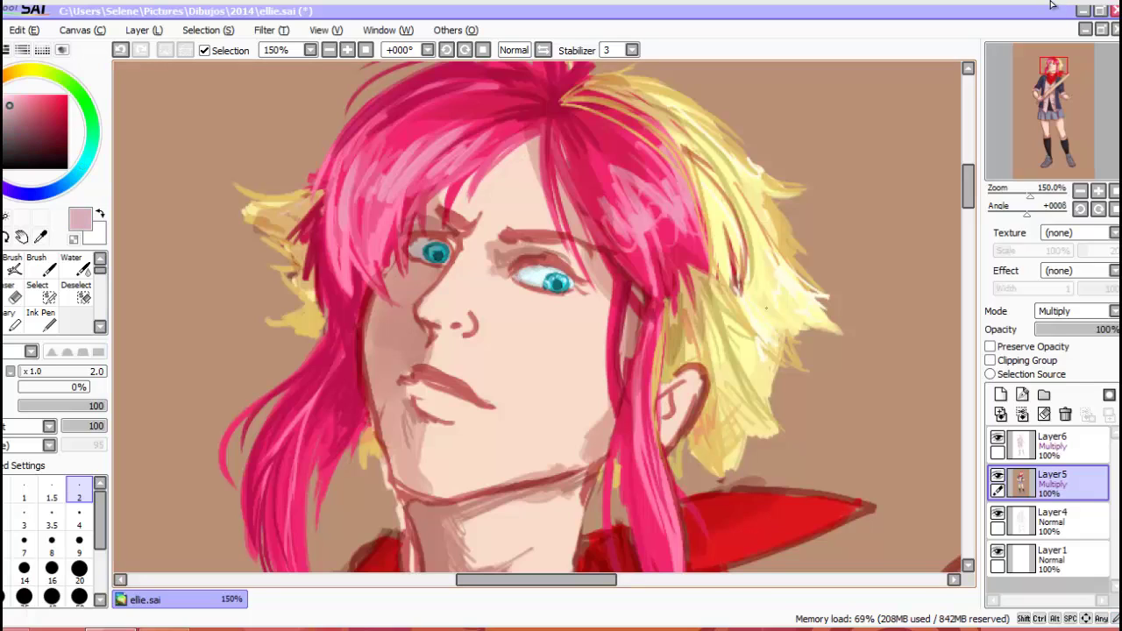
drag(9, 105, 59, 114)
drag(498, 235, 575, 232)
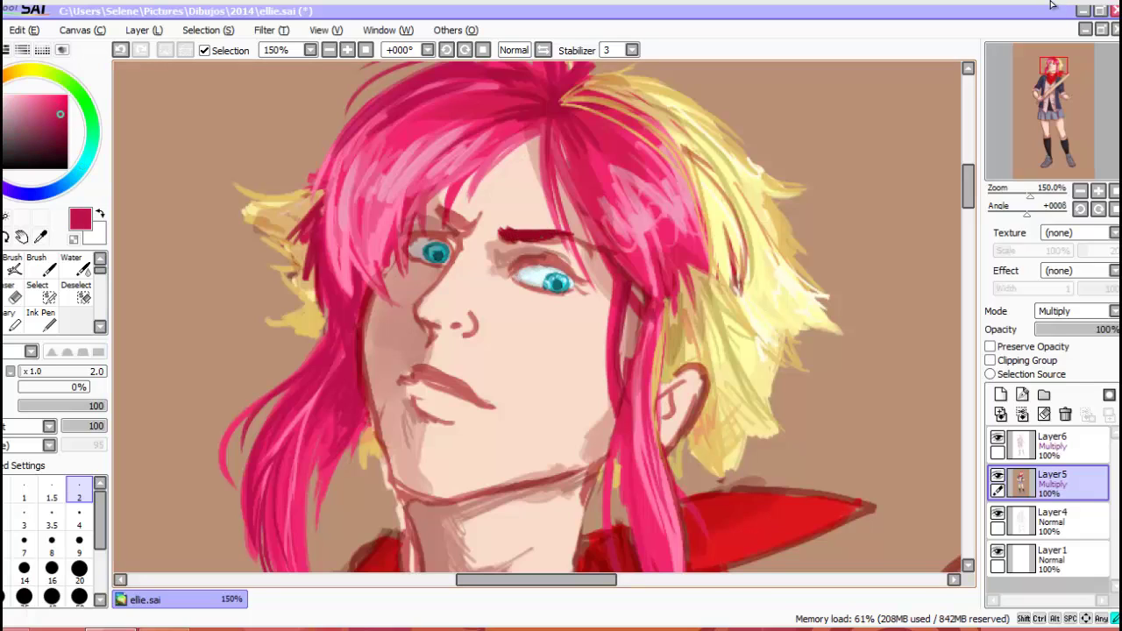
drag(447, 215, 478, 225)
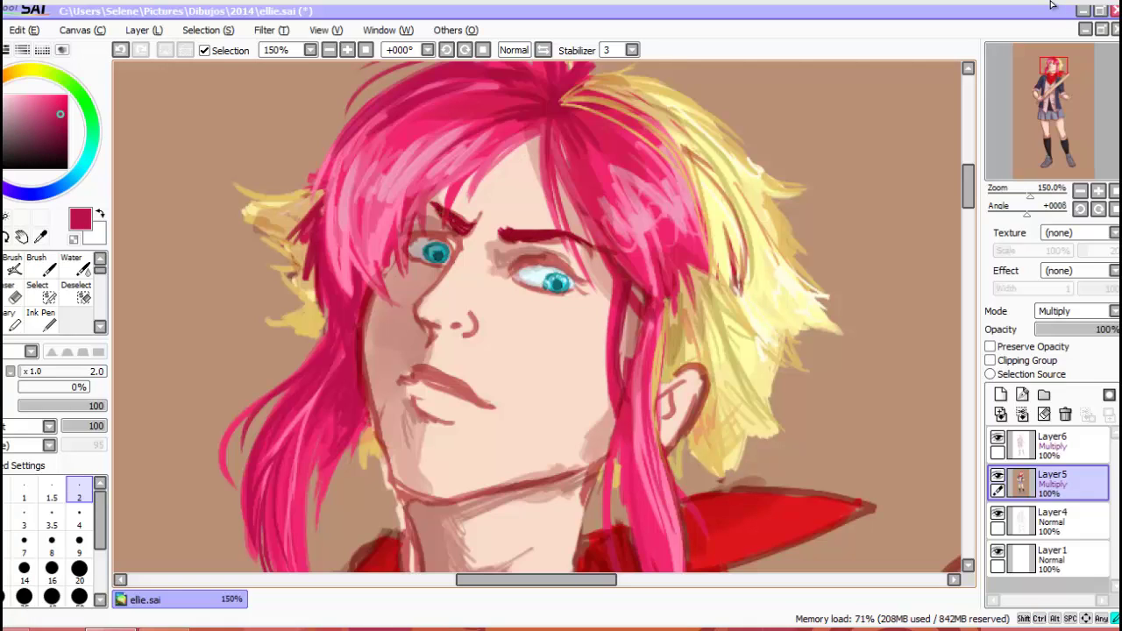
- Erase on Layer4 and line the right upper eyelid in dark brown
click(1048, 518)
key(e)
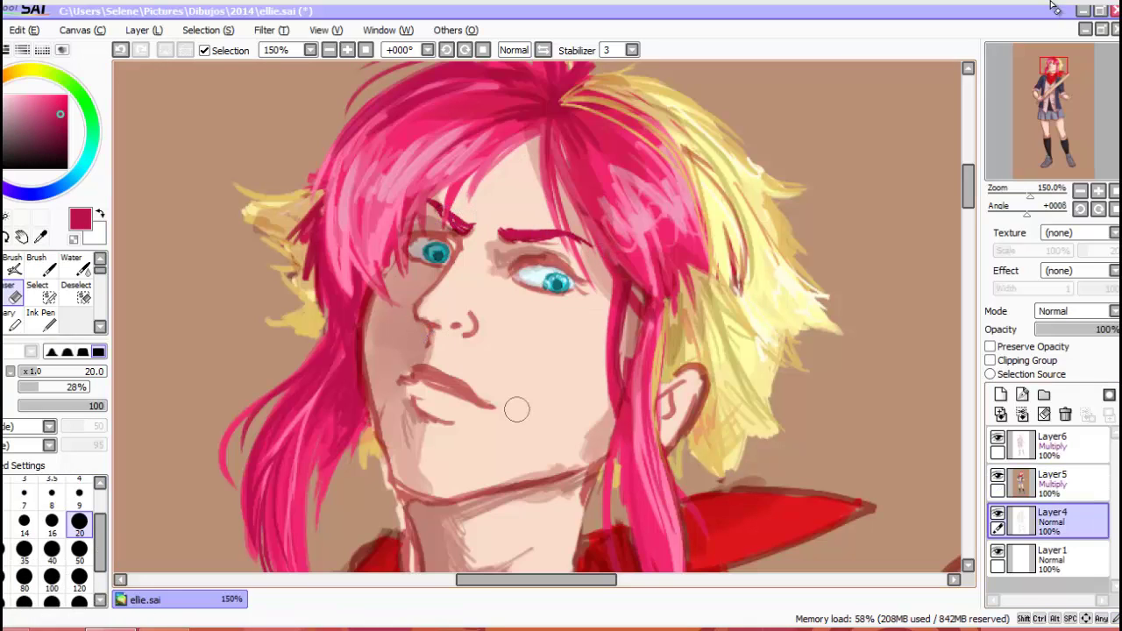
key(n)
alt+click(519, 271)
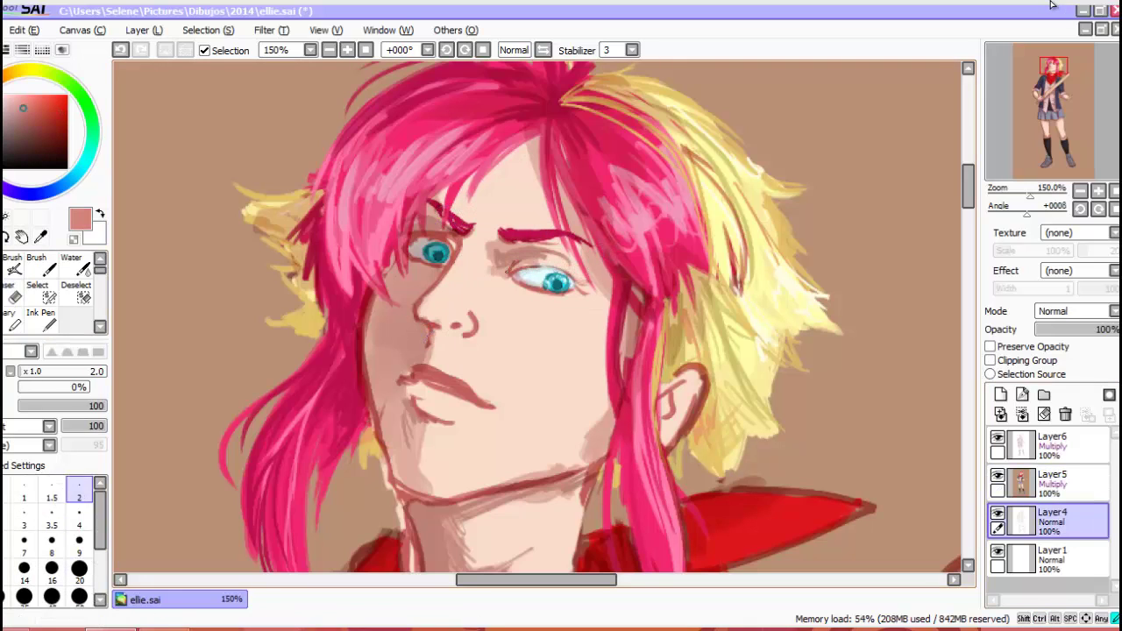
drag(517, 263, 561, 265)
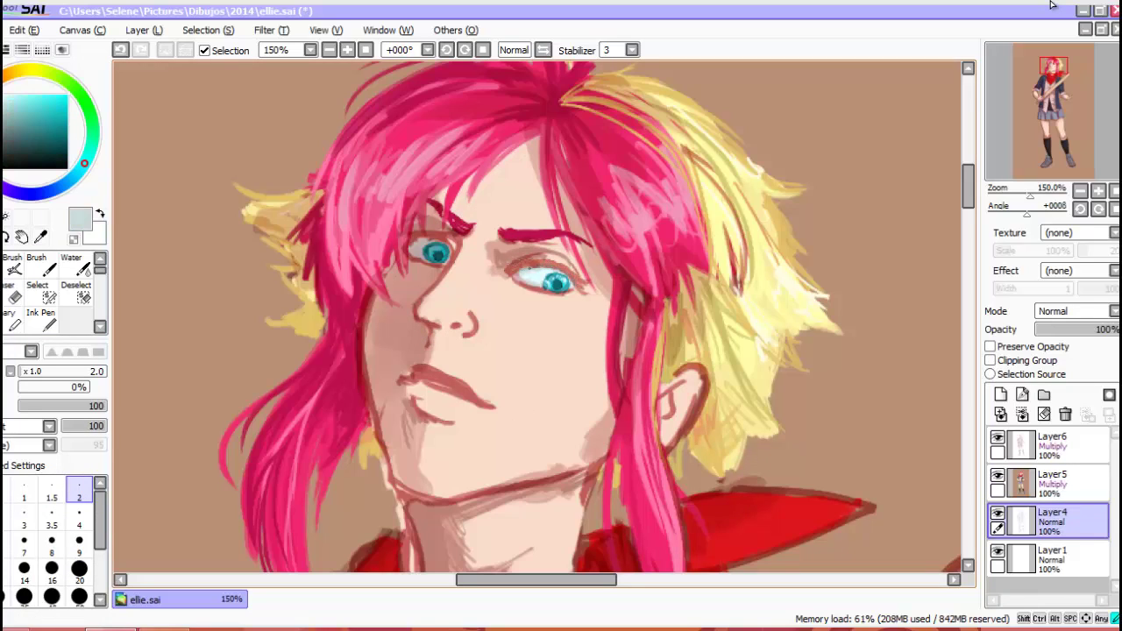
- Draw dark brown eyelid and lash lines on Layer5
click(1048, 482)
alt+click(526, 263)
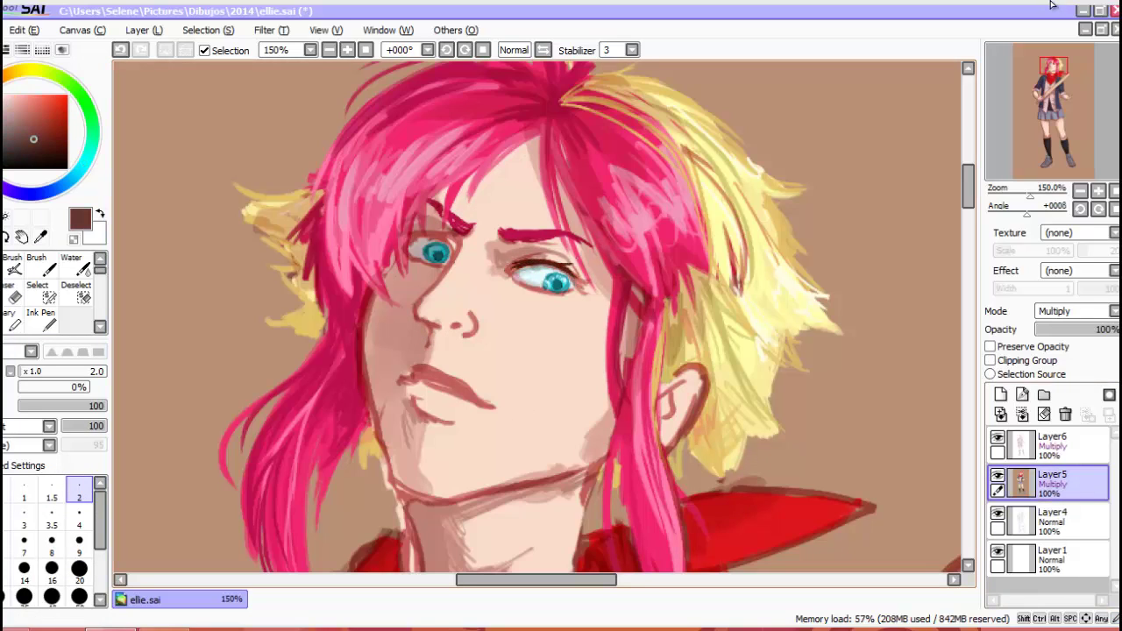
key(ctrl+z)
key(ctrl+y)
key(ctrl+z)
key(ctrl+y)
key(ctrl+z)
key(ctrl+y)
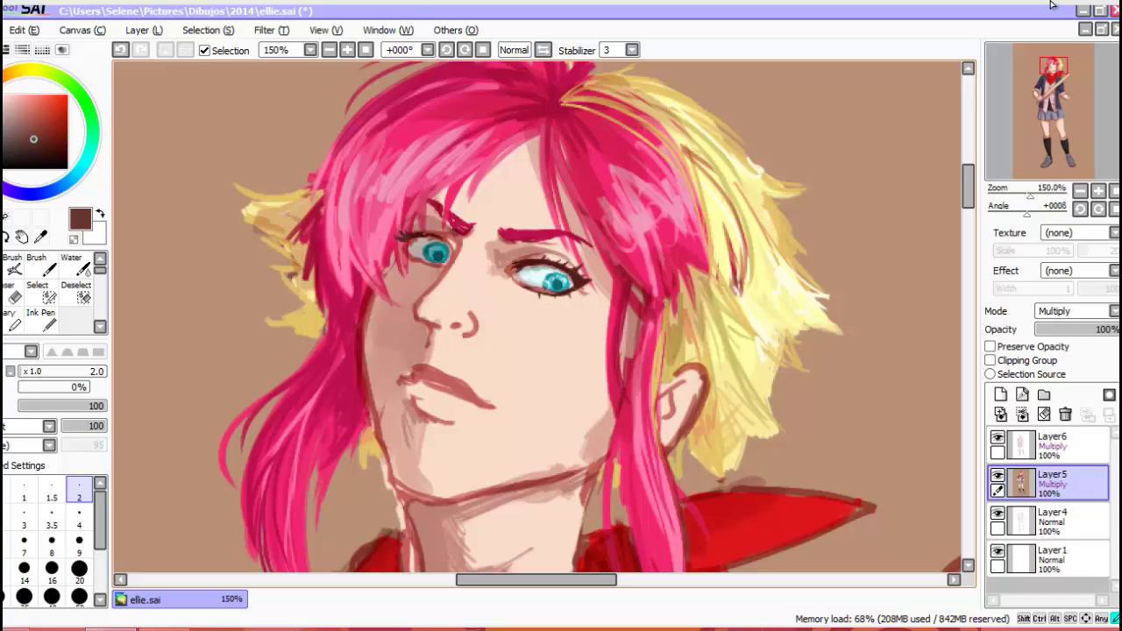
alt+click(405, 236)
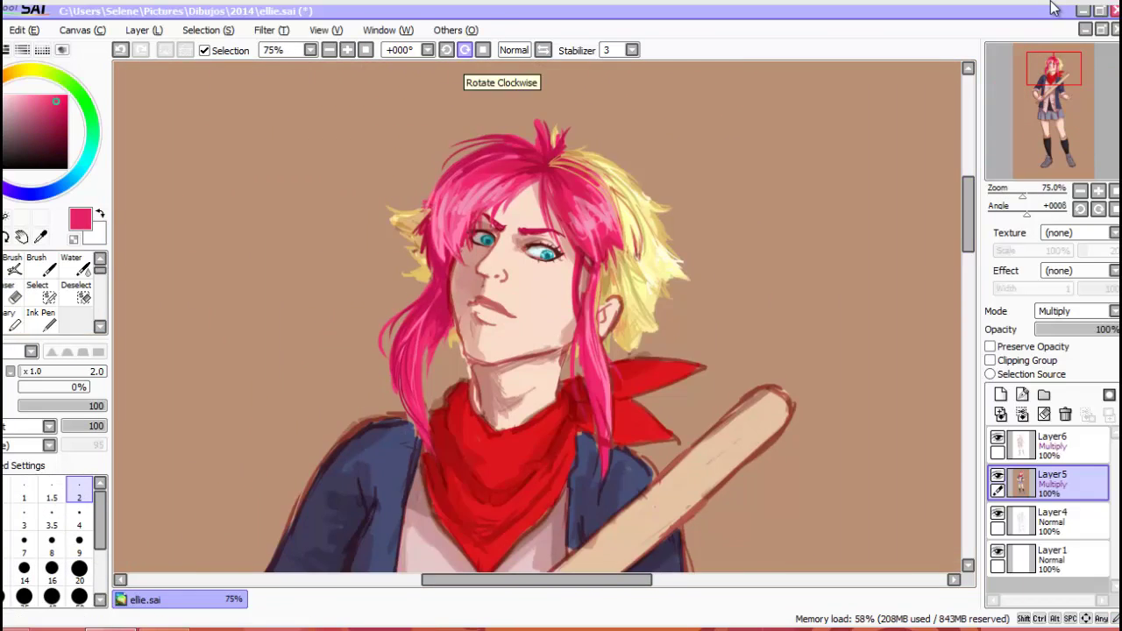
- Repaint the right iris paler cyan and darken its centre teal
alt+click(561, 154)
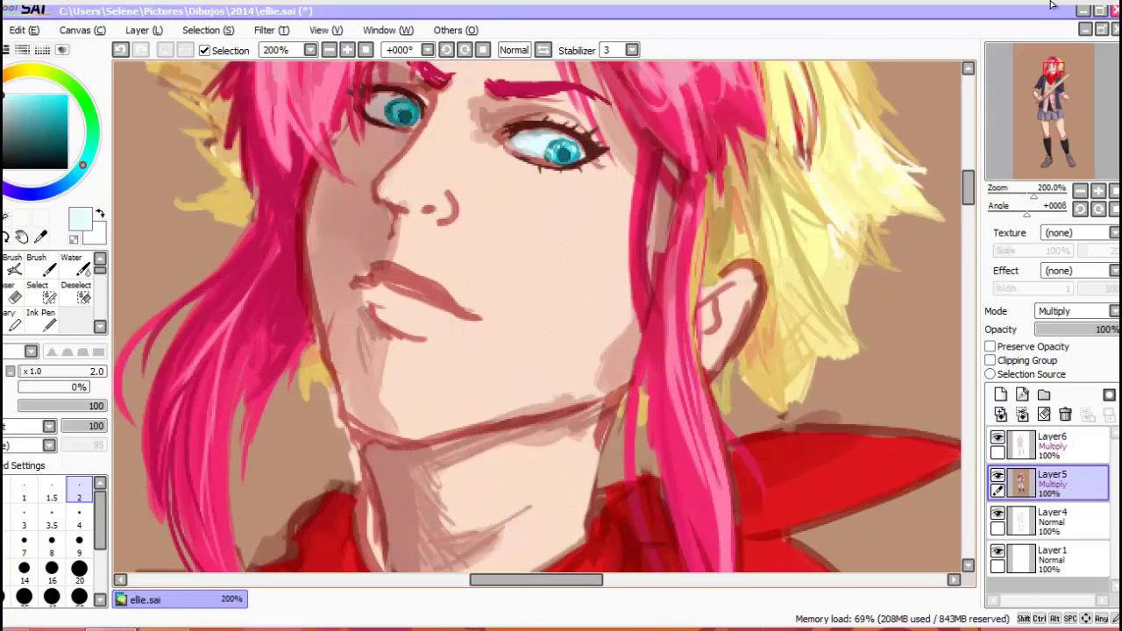
click(79, 524)
mouse_move(561, 155)
mouse_down()
mouse_move(572, 149)
mouse_move(551, 139)
mouse_move(565, 154)
mouse_up()
click(39, 102)
alt+click(558, 148)
alt+click(558, 149)
- Lightly repaint the left iris and add a very light cyan highlight on the right iris with a size-2 brush
alt+click(396, 110)
drag(392, 109, 406, 119)
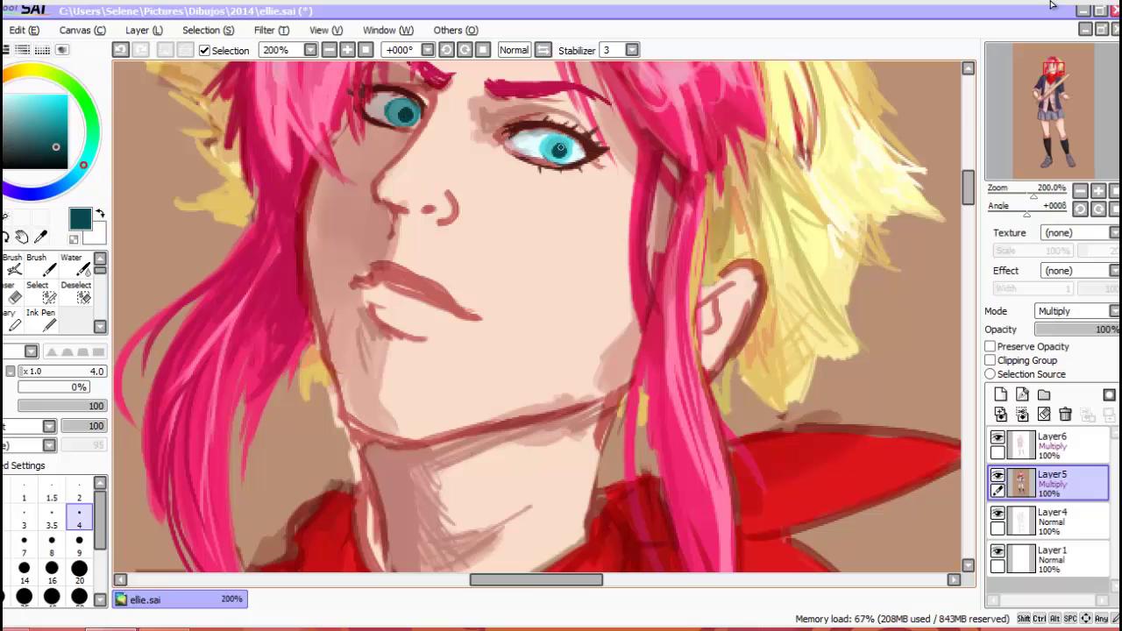
alt+click(392, 106)
alt+click(403, 114)
click(79, 497)
alt+click(530, 140)
drag(560, 149, 570, 153)
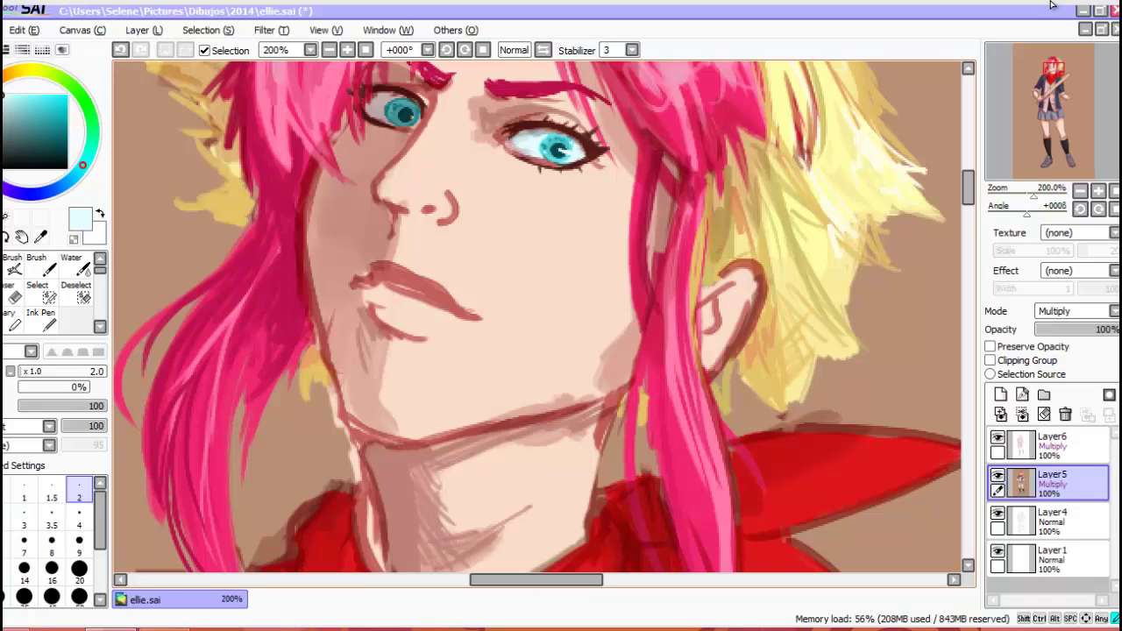
- On Layer6, shade the side and bridge of the nose in skin pink
click(1052, 443)
alt+click(561, 115)
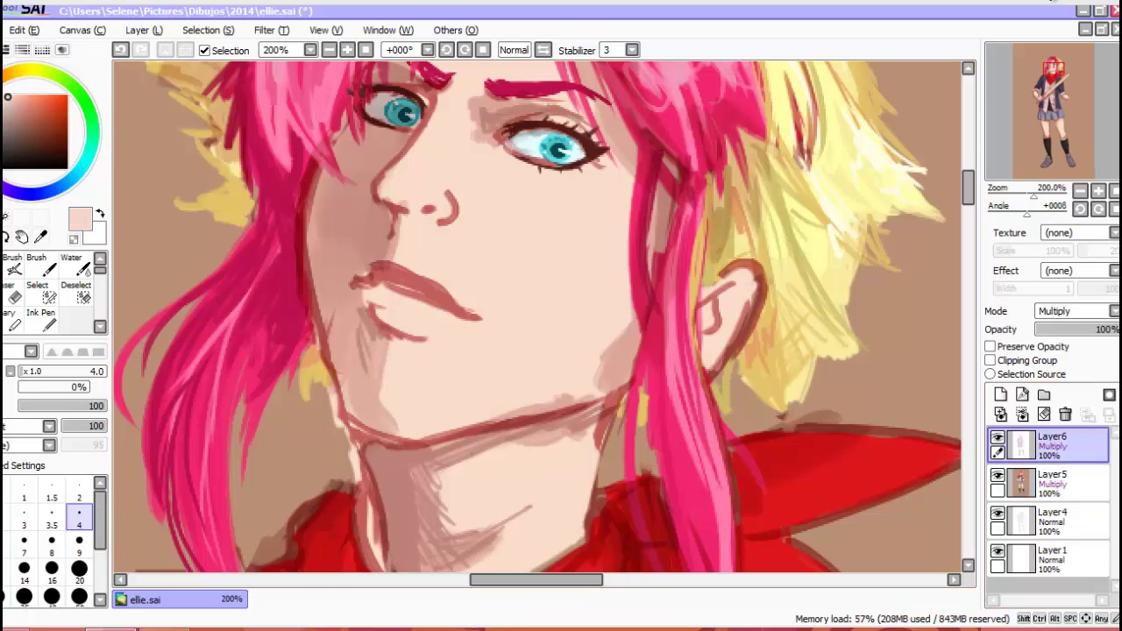
click(79, 540)
mouse_move(419, 186)
mouse_down()
mouse_move(386, 226)
mouse_move(406, 214)
mouse_up()
mouse_move(393, 201)
mouse_down()
mouse_move(447, 185)
mouse_move(426, 193)
mouse_move(454, 223)
mouse_up()
drag(413, 227, 418, 247)
- Softly shade the right cheek and jaw with a large brush in lighter pink
alt+click(547, 183)
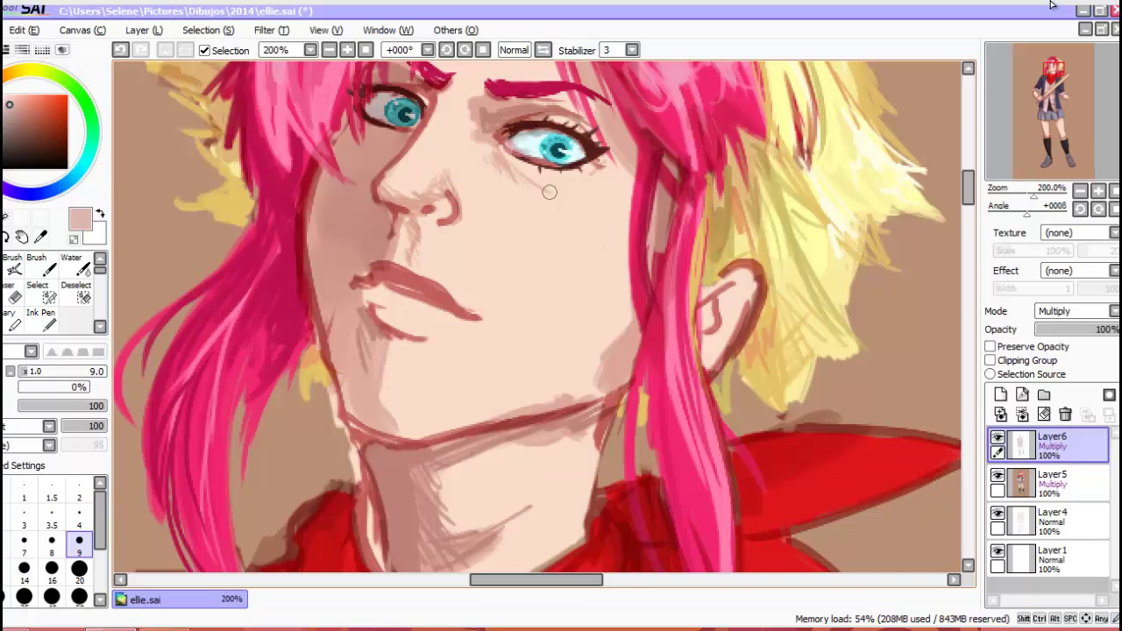
click(79, 596)
mouse_move(562, 254)
mouse_down()
mouse_move(527, 276)
mouse_move(579, 316)
mouse_up()
alt+click(584, 221)
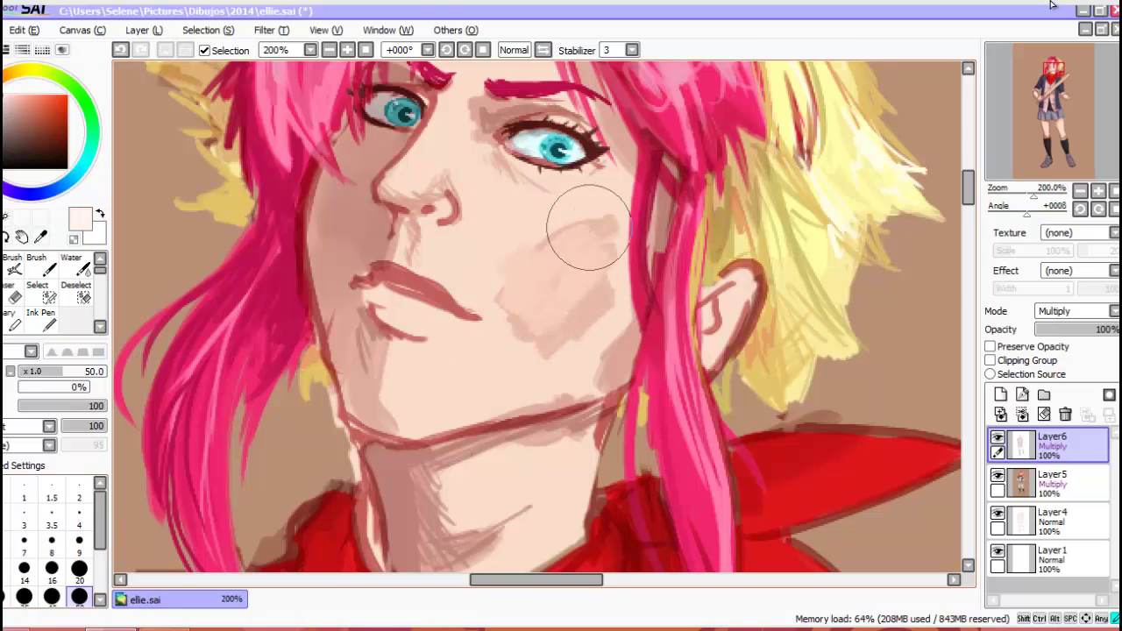
mouse_move(584, 220)
mouse_down()
mouse_move(588, 313)
mouse_move(473, 367)
mouse_up()
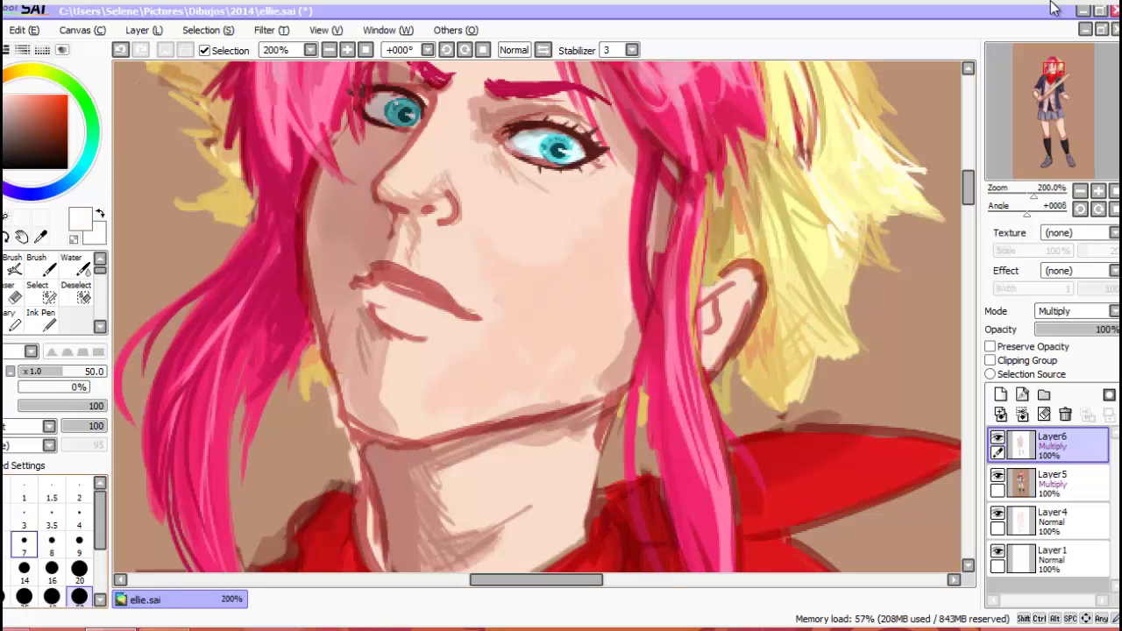
click(79, 491)
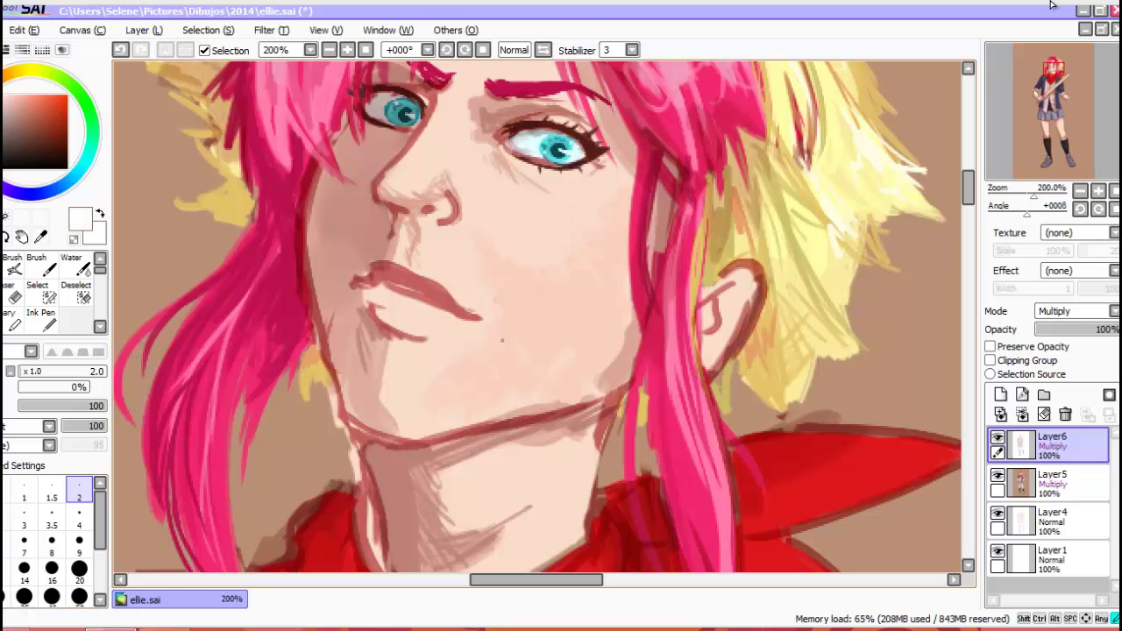
- Hatch faint skin-tone shading onto the neck, jaw and ear
alt+click(447, 185)
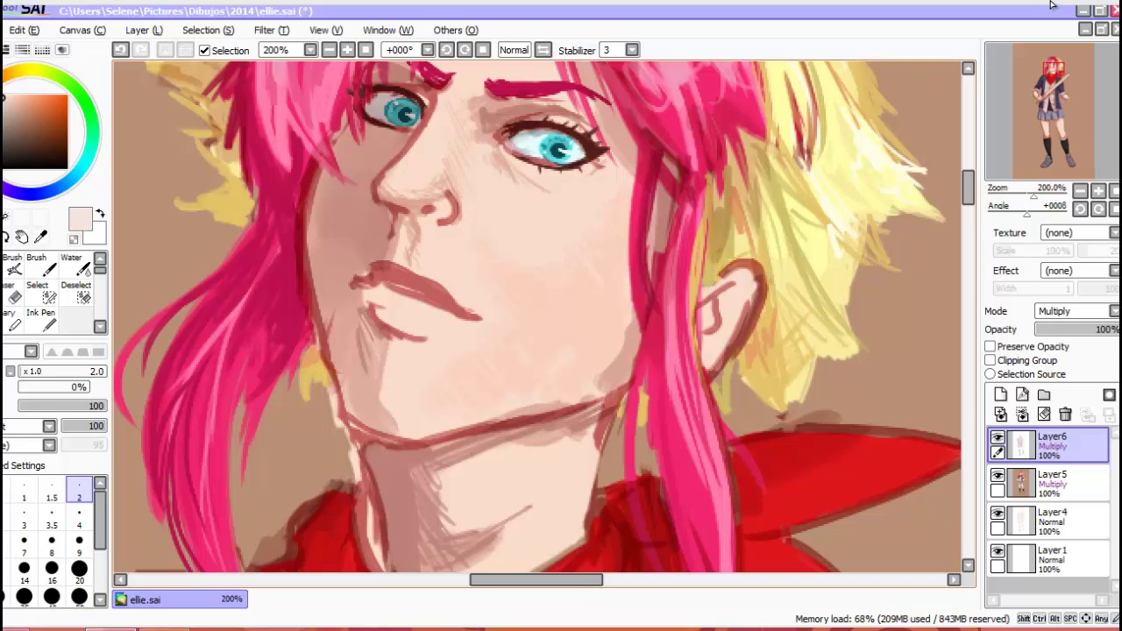
alt+click(374, 338)
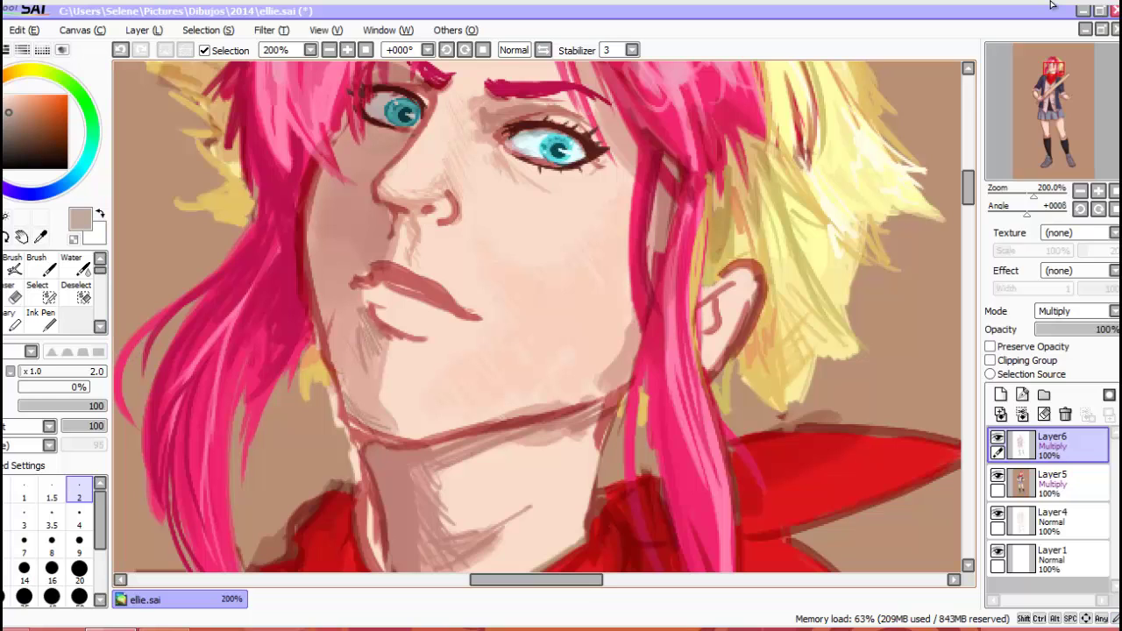
alt+click(618, 369)
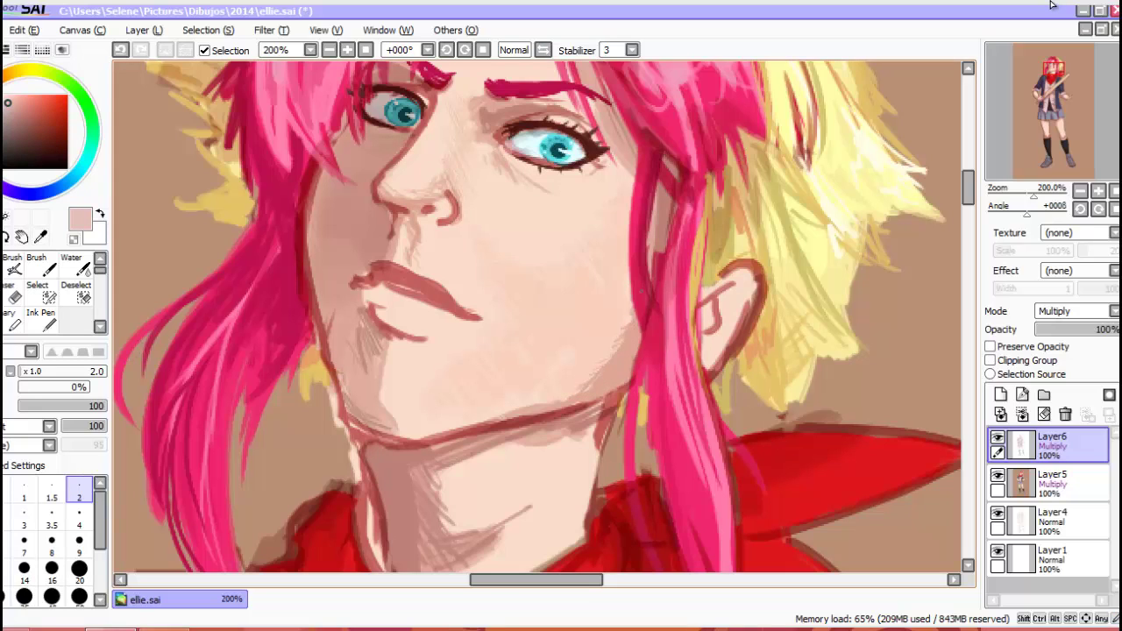
mouse_move(447, 495)
mouse_down()
mouse_move(491, 443)
mouse_move(478, 466)
mouse_up()
drag(592, 412, 525, 436)
drag(741, 282, 708, 352)
scroll(538, 315, up, 2)
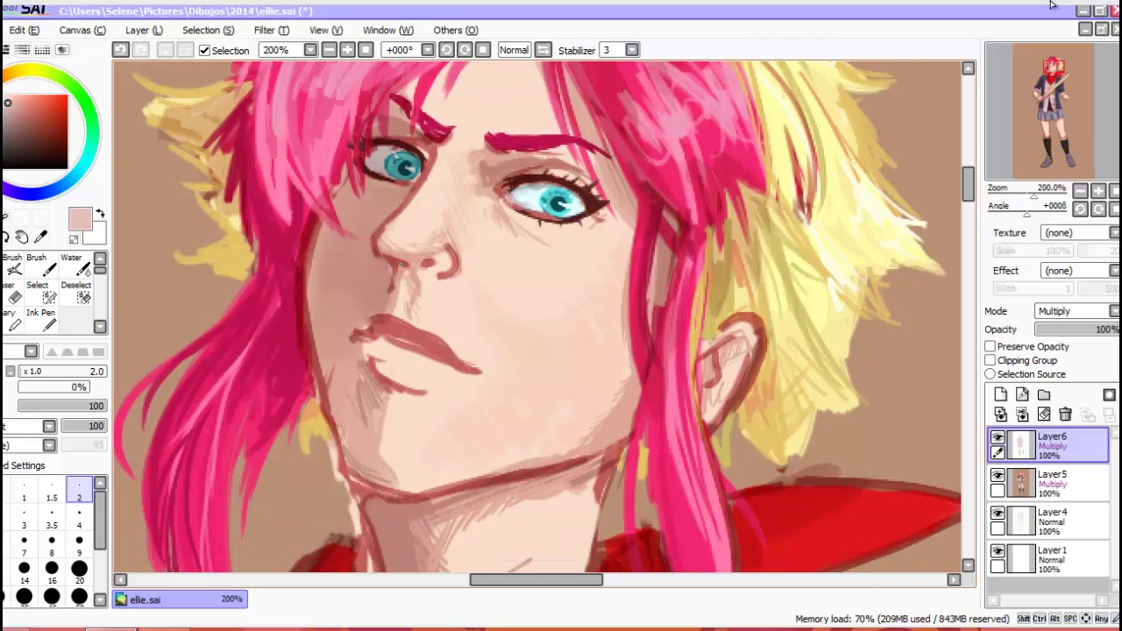
- Darken the nostril in brownish pink, then remove the stroke
alt+click(426, 263)
mouse_move(416, 265)
mouse_down()
mouse_move(437, 259)
mouse_move(414, 262)
mouse_up()
key(e)
key(b)
click(1052, 478)
- On Layer5, try darker lip lines and pink repainting, undoing the last lip strokes
alt+click(361, 335)
mouse_move(359, 336)
mouse_down()
mouse_move(386, 317)
mouse_move(439, 321)
mouse_move(449, 360)
mouse_move(474, 370)
mouse_move(428, 358)
mouse_up()
drag(369, 355, 398, 386)
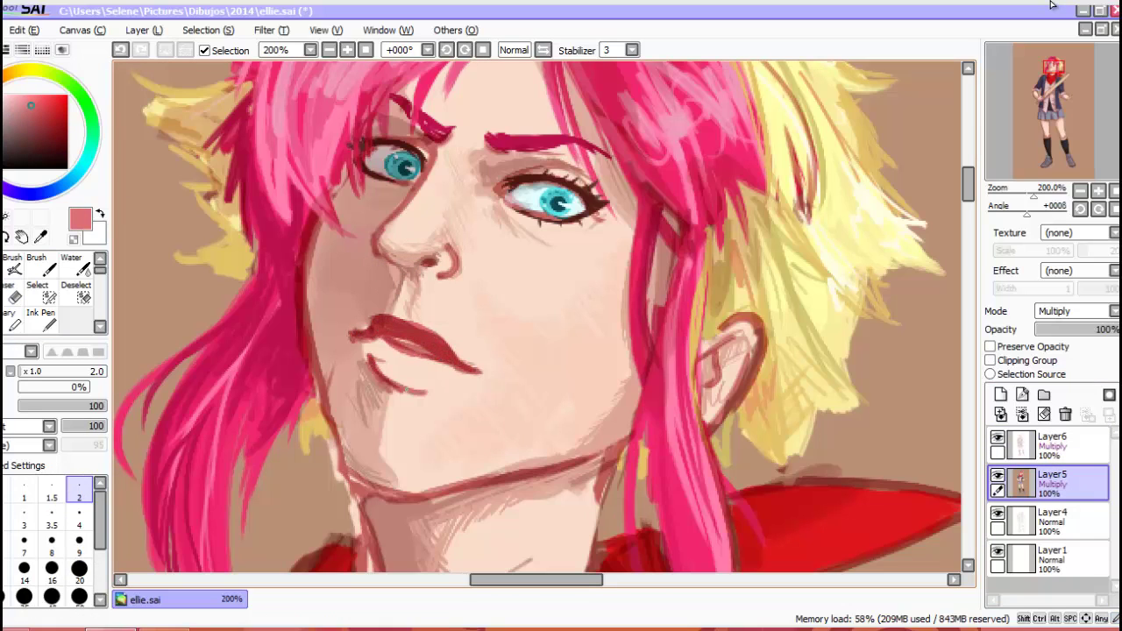
mouse_move(350, 333)
mouse_down()
mouse_move(473, 368)
mouse_move(484, 409)
mouse_move(386, 382)
mouse_up()
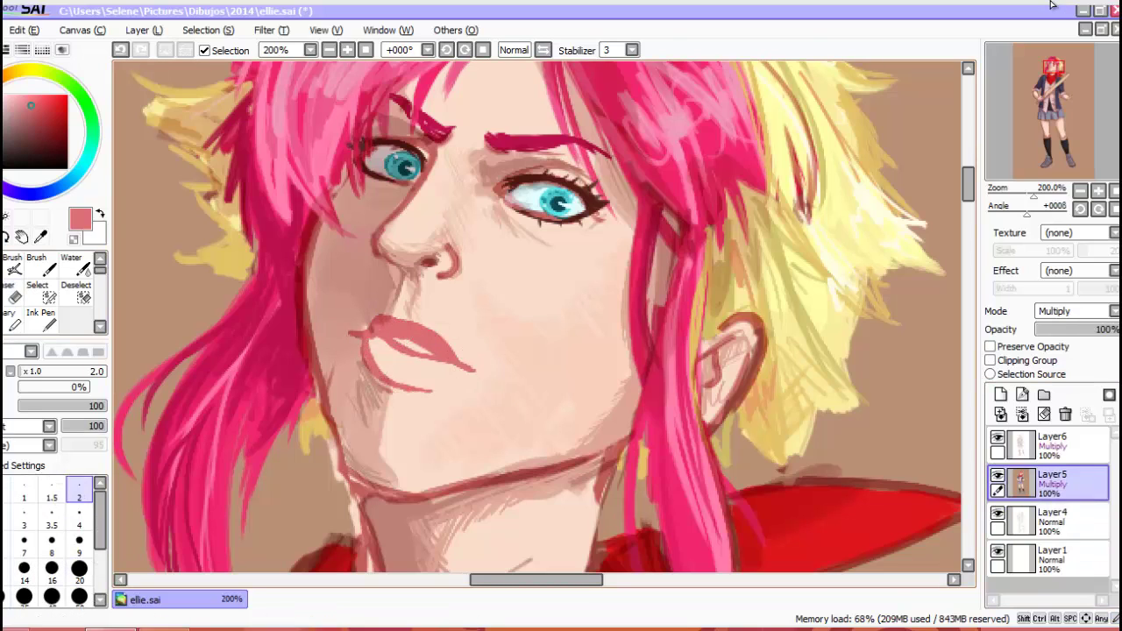
key(ctrl+z)
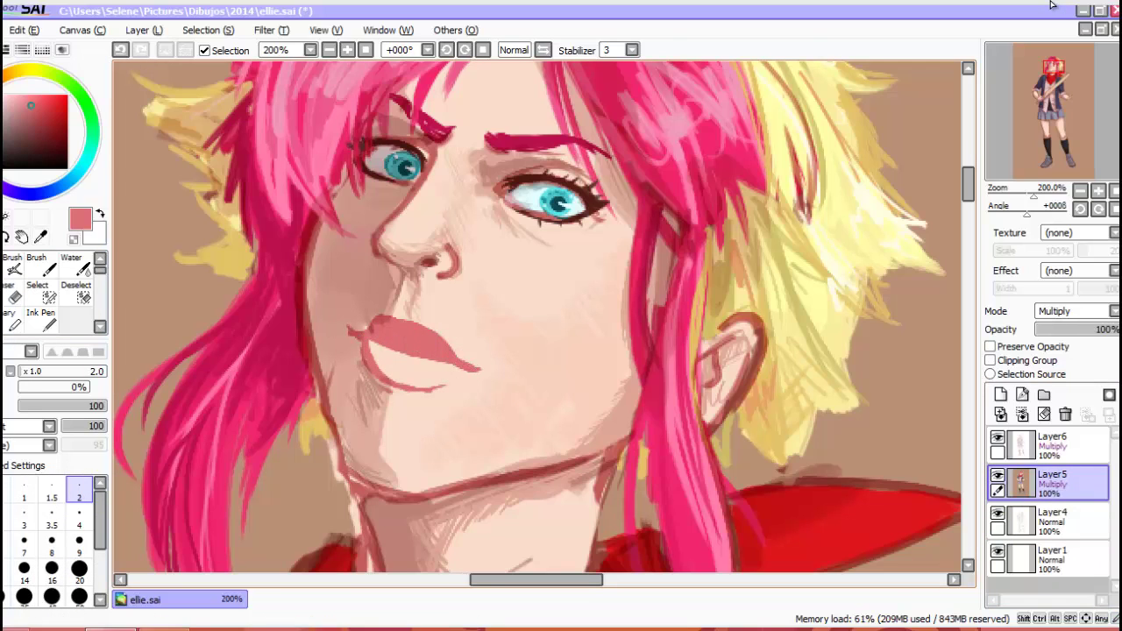
- Repaint the lower lip light pink with a darker seam line and a pale highlight
alt+click(385, 360)
mouse_move(372, 347)
mouse_down()
mouse_move(412, 379)
mouse_move(461, 386)
mouse_move(463, 372)
mouse_move(383, 340)
mouse_move(452, 366)
mouse_up()
alt+click(377, 344)
alt+click(390, 347)
drag(377, 345, 462, 370)
alt+click(436, 364)
drag(377, 342, 420, 357)
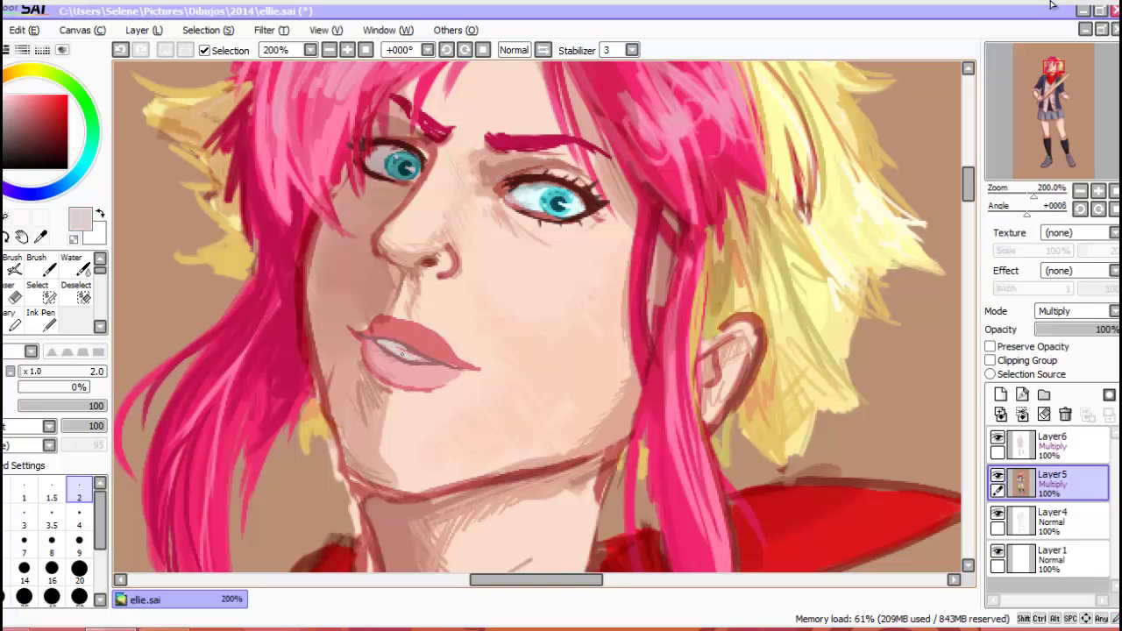
- Darken the upper-lip line at the mouth corner in muted red, then sample several pinks
alt+click(412, 352)
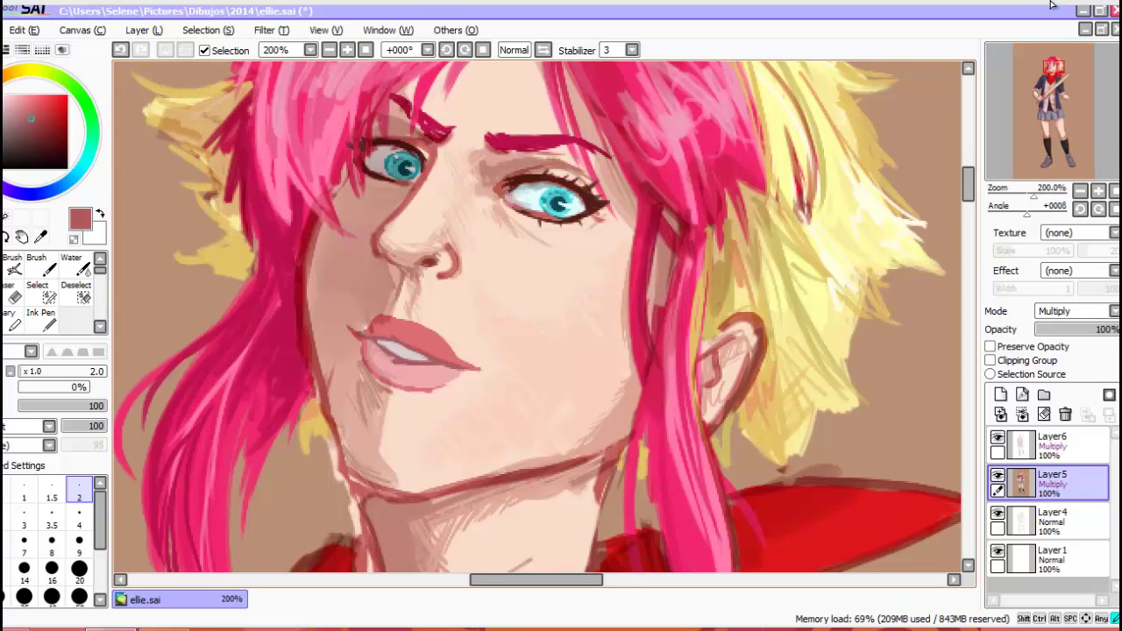
drag(362, 334, 383, 326)
drag(375, 324, 396, 331)
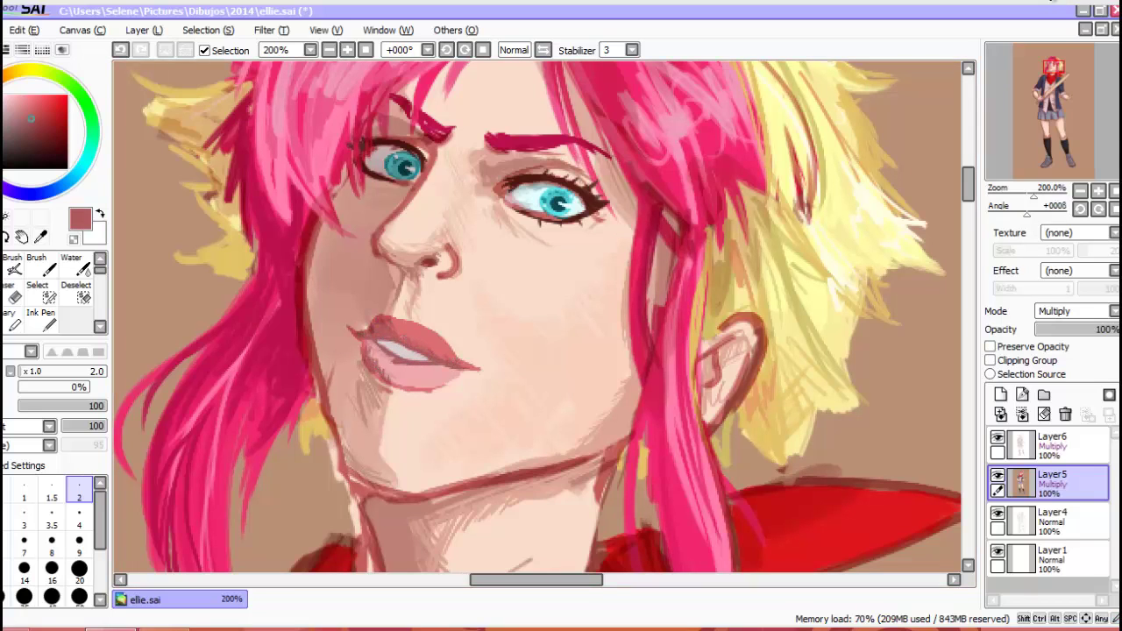
alt+click(389, 313)
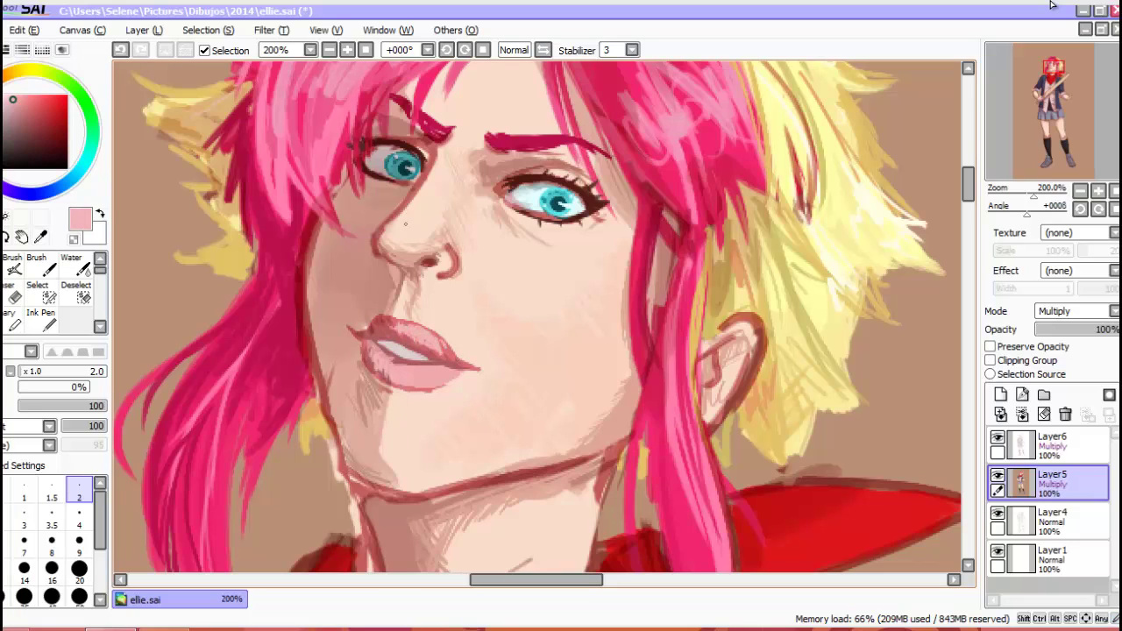
alt+click(436, 372)
alt+click(416, 332)
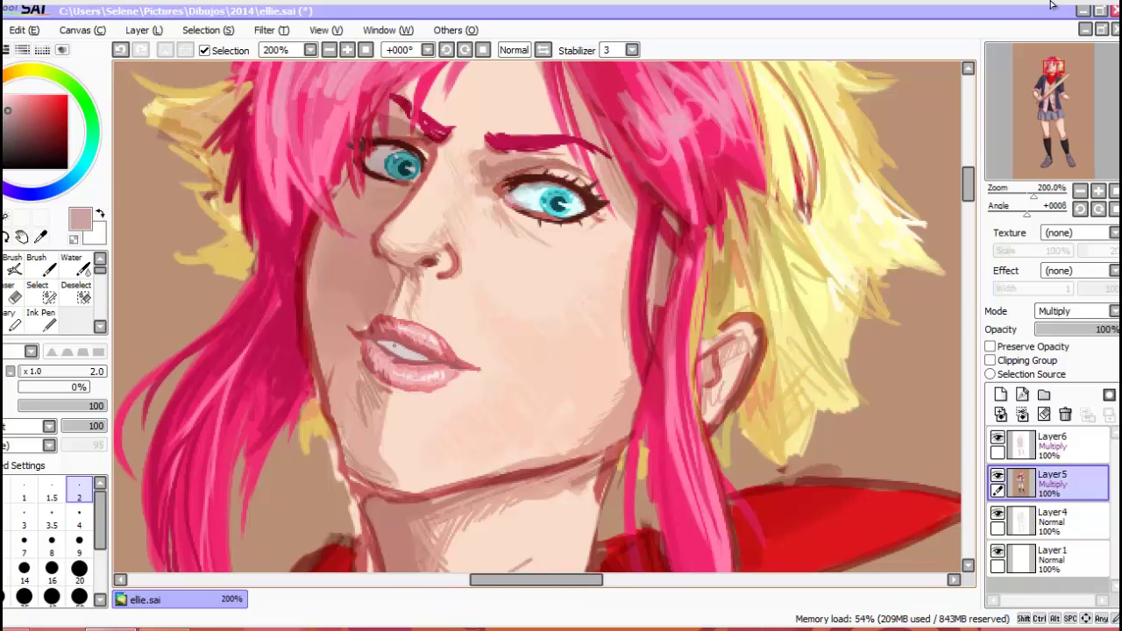
scroll(405, 370, down, 3)
scroll(406, 370, up, 3)
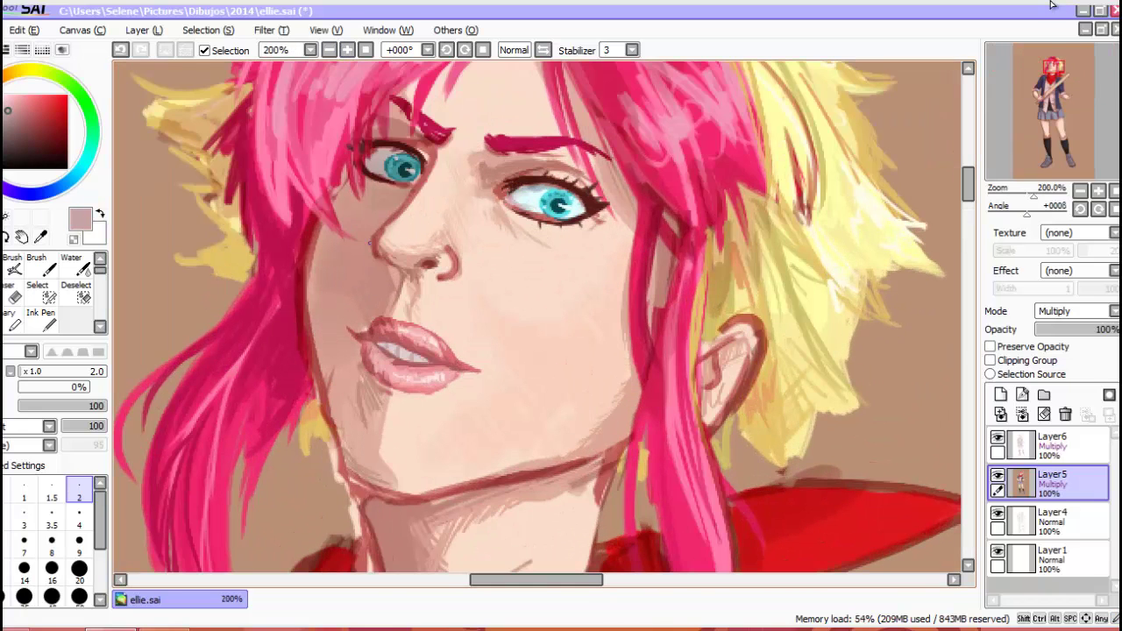
- Cover the old lips with a large peach skin-tone brush, sketching a thin dark red mouth line
click(79, 596)
alt+click(404, 412)
drag(405, 370, 421, 360)
alt+click(362, 329)
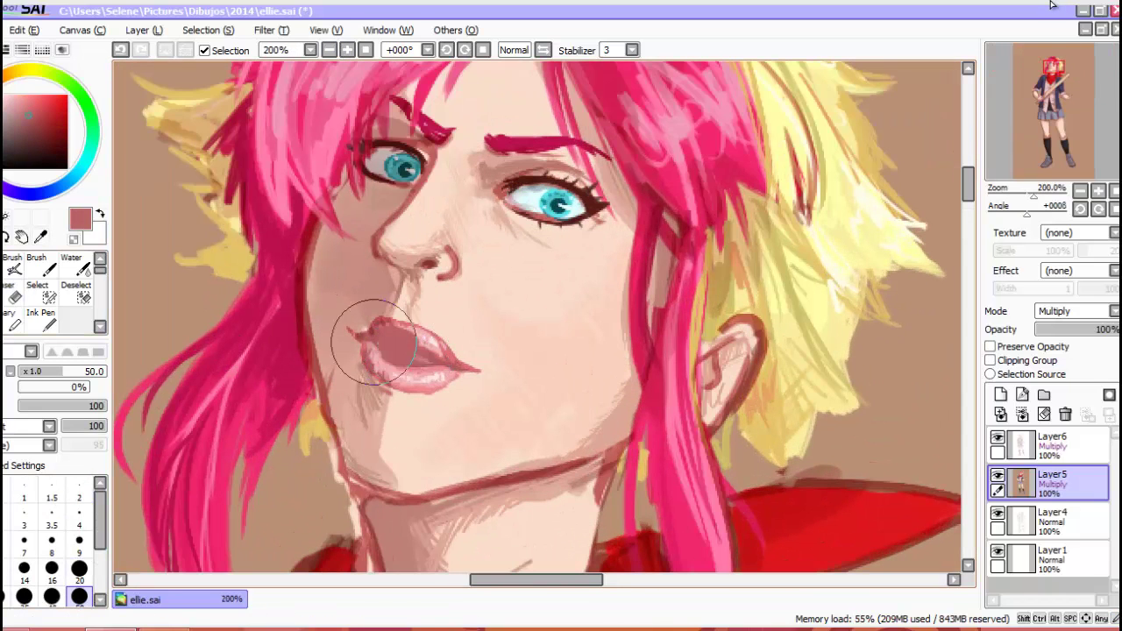
click(79, 498)
drag(371, 323, 429, 332)
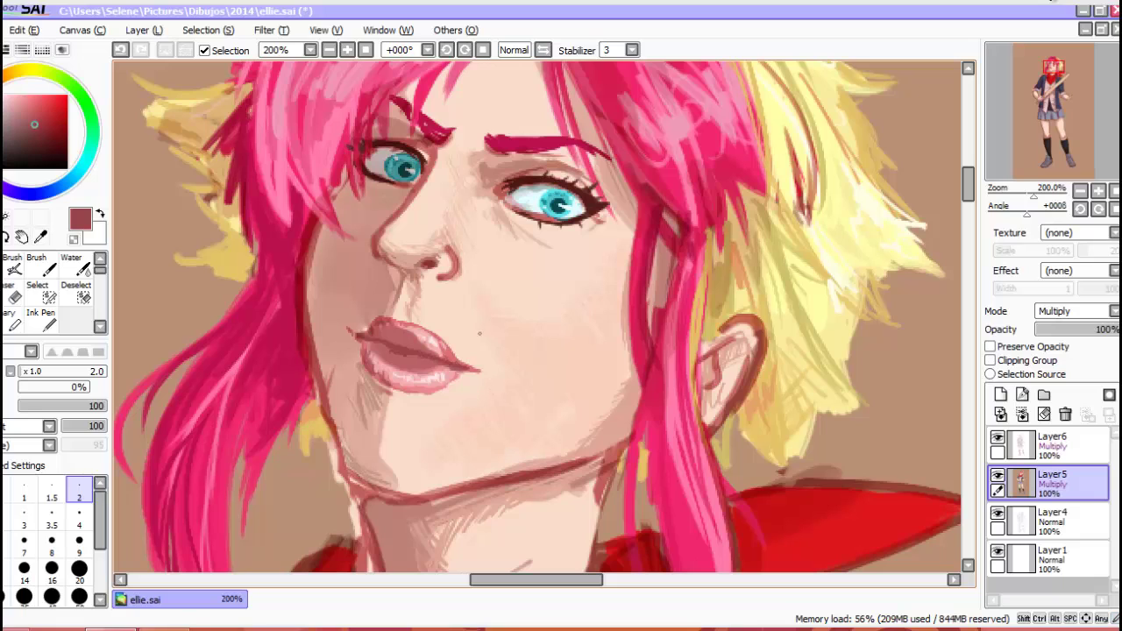
alt+click(456, 377)
click(79, 570)
mouse_move(368, 368)
mouse_down()
mouse_move(463, 360)
mouse_move(368, 329)
mouse_move(500, 360)
mouse_up()
- With a thin dark red brush, draw the new upper lip, lower lip curve and under-mouth line
alt+click(351, 327)
click(79, 526)
drag(352, 332, 426, 377)
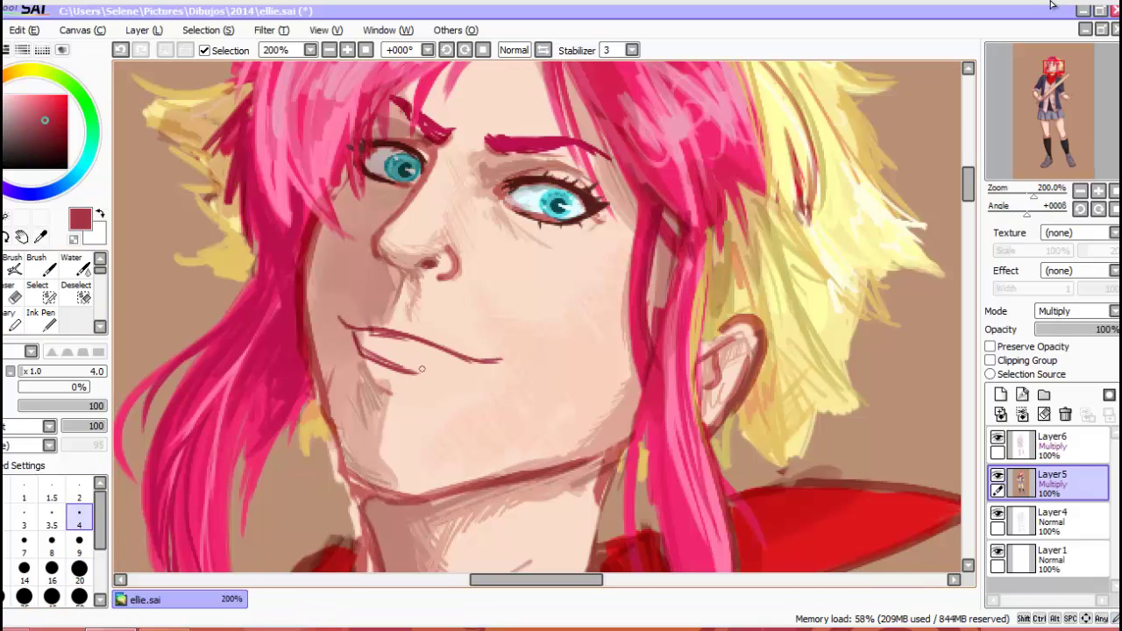
drag(360, 356, 473, 381)
mouse_move(350, 317)
mouse_down()
mouse_move(449, 335)
mouse_move(360, 340)
mouse_move(438, 370)
mouse_move(483, 361)
mouse_move(430, 318)
mouse_move(463, 351)
mouse_up()
- Add lighter pink to the upper lip and darken the left corner and lower-right lip edge
click(20, 112)
alt+click(406, 368)
drag(337, 317, 356, 330)
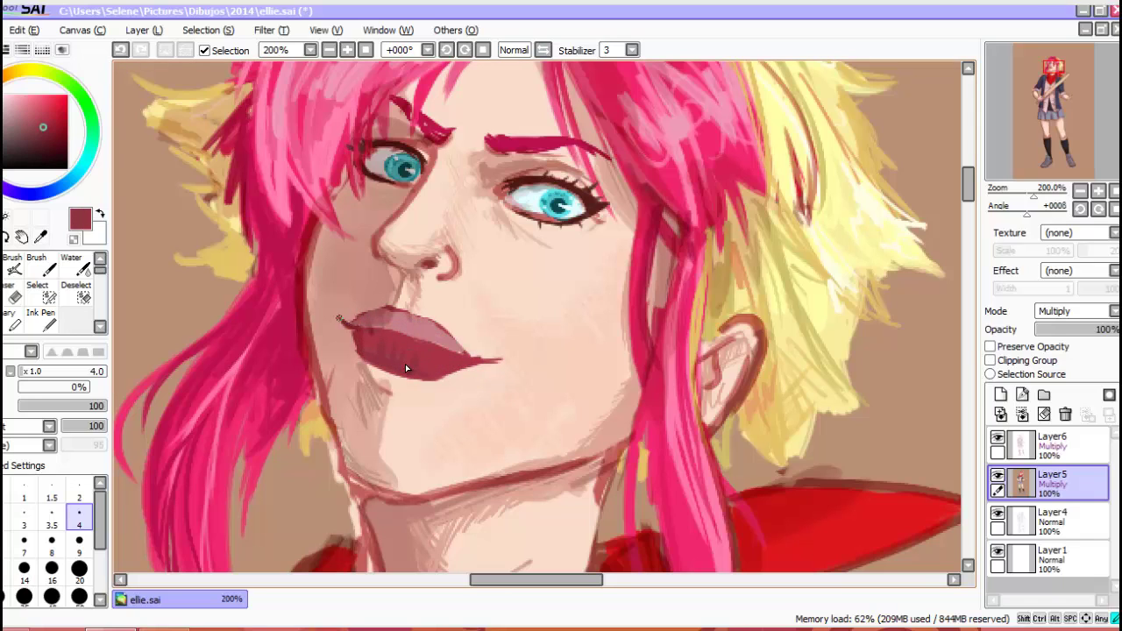
drag(442, 346, 491, 360)
scroll(406, 364, down, 2)
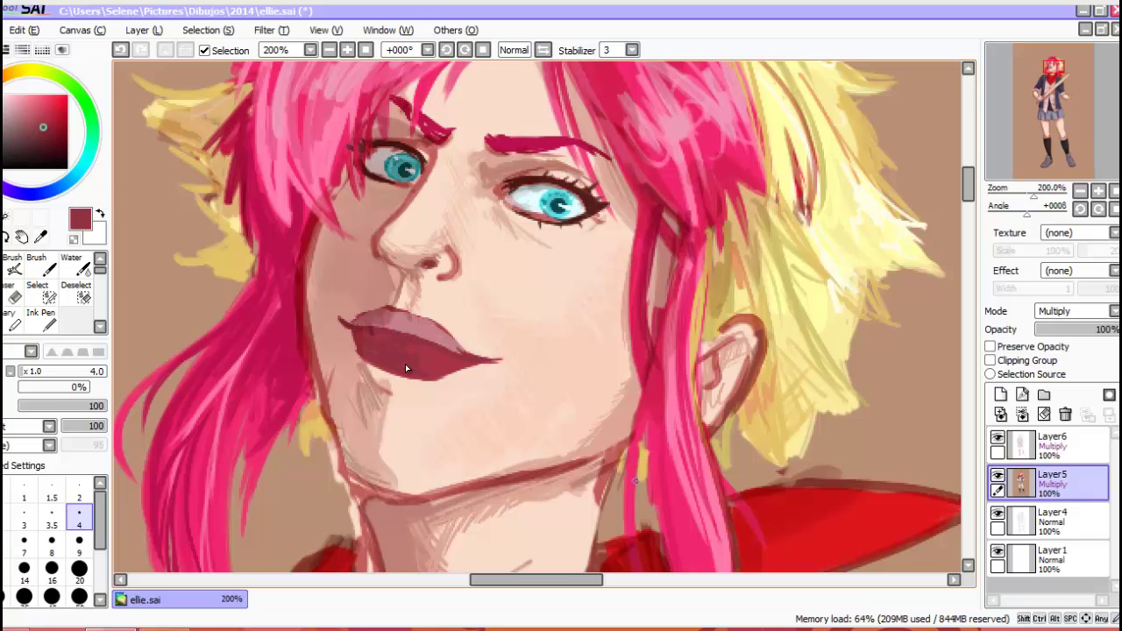
scroll(406, 364, down, 3)
scroll(405, 364, down, 2)
scroll(405, 364, up, 3)
- Add faint skin-tone strokes on neck and jaw, a lower-lip highlight and a cheek mole
alt+click(464, 281)
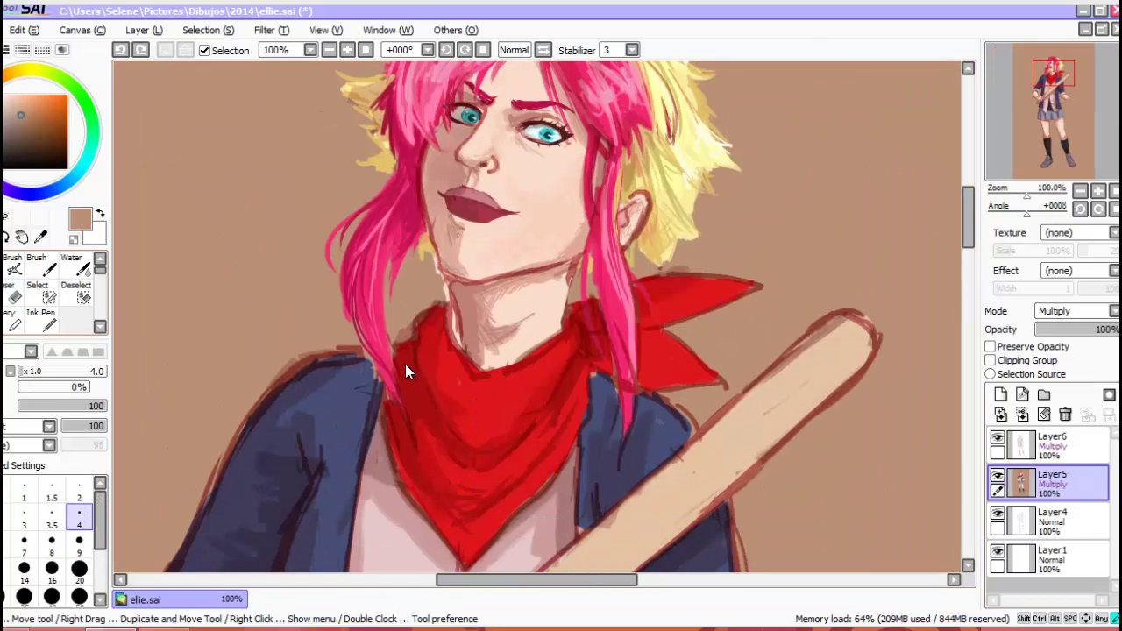
drag(449, 298, 474, 355)
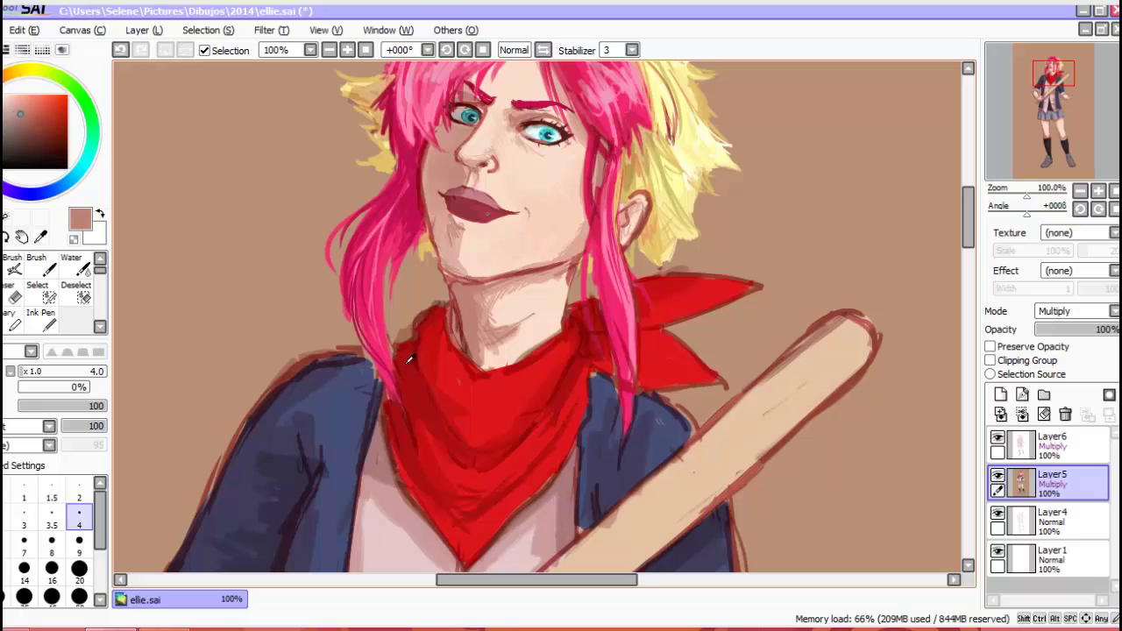
click(9, 102)
mouse_move(462, 212)
mouse_down()
mouse_move(492, 211)
mouse_move(495, 195)
mouse_up()
click(539, 220)
scroll(405, 364, up, 2)
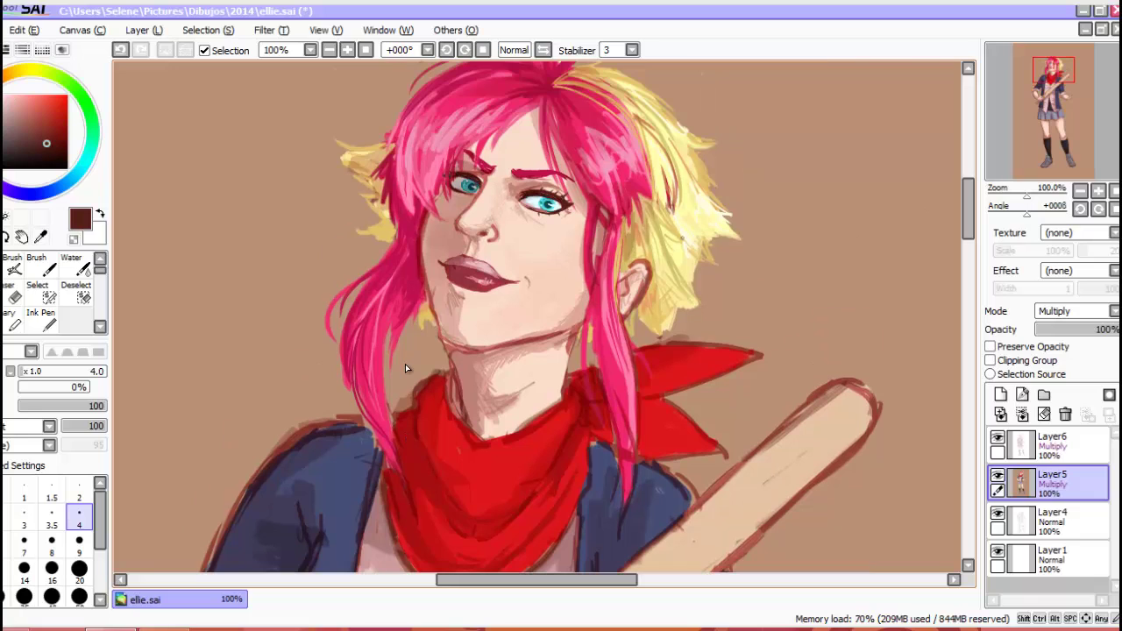
- On Layer6, shade near the right eye and softly under the chin with a size-20 light pink brush
click(1052, 443)
click(9, 114)
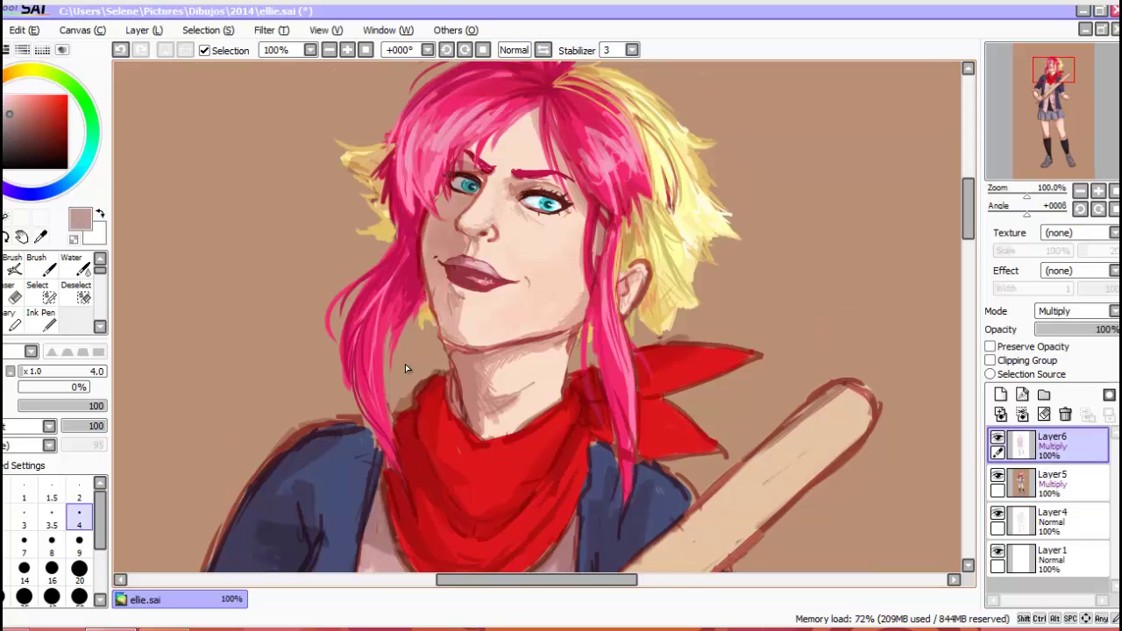
drag(537, 186, 566, 184)
drag(456, 288, 461, 339)
click(79, 568)
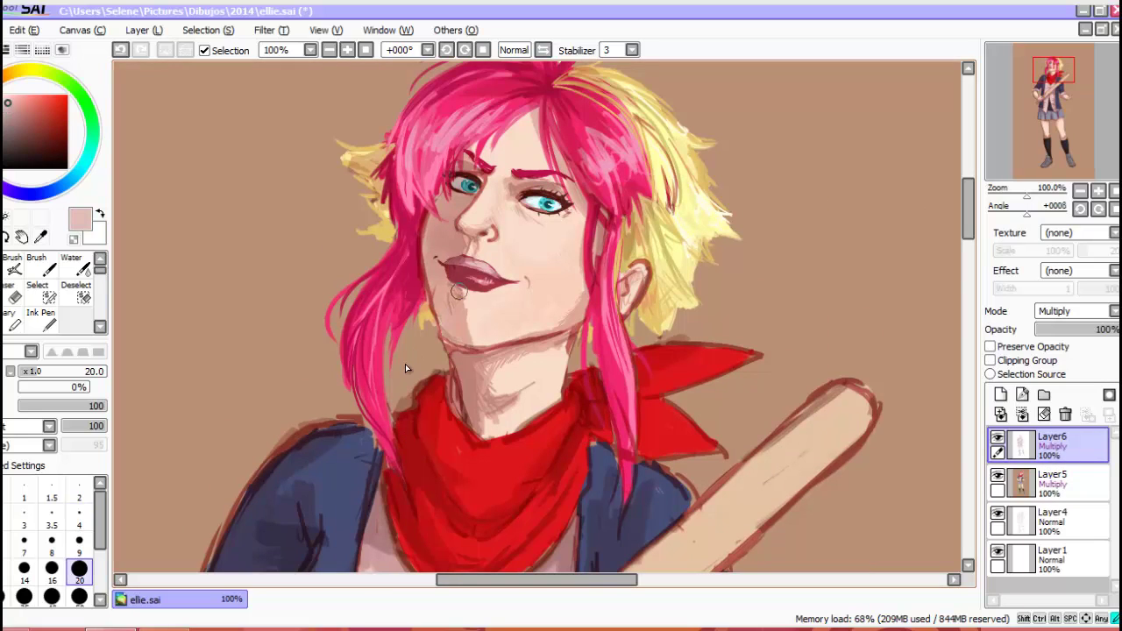
mouse_move(465, 286)
mouse_down()
mouse_move(447, 320)
mouse_move(428, 268)
mouse_move(435, 296)
mouse_up()
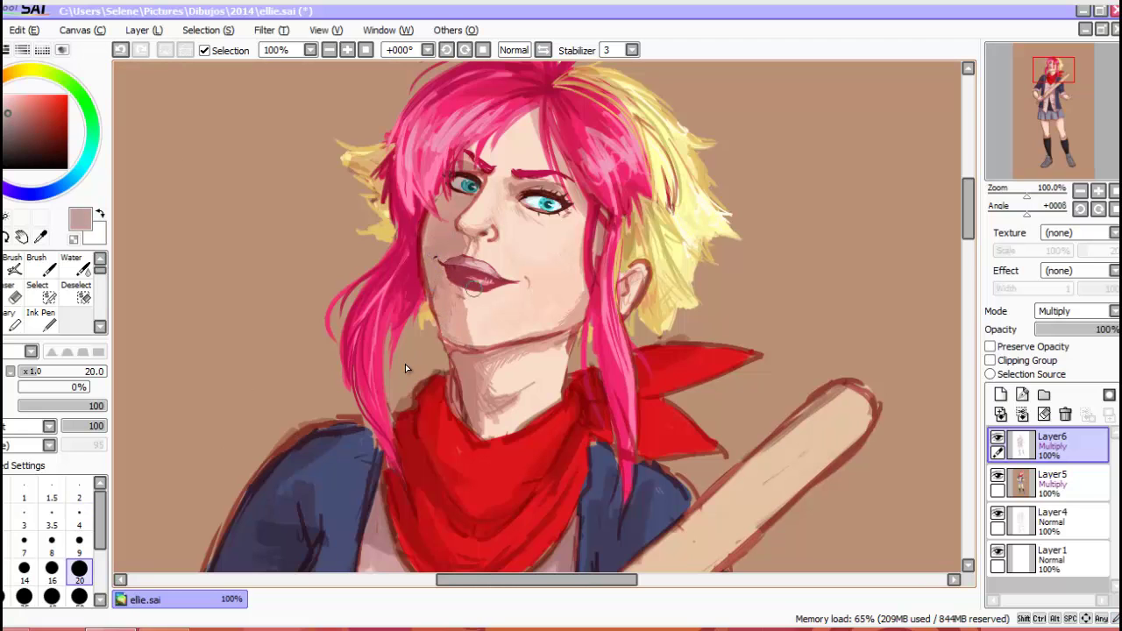
- Scroll down to the bandana and load a darker brown at brush size 9
scroll(952, 321, down, 3)
click(19, 127)
click(79, 541)
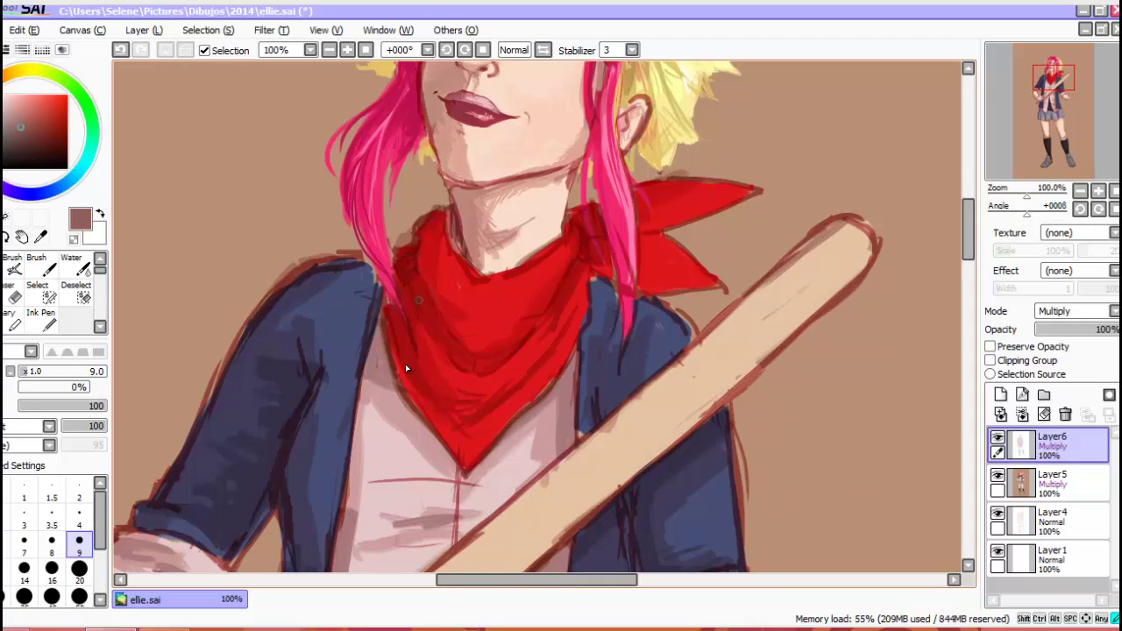
- Shade the bandana's middle and lower point darker, then hatch pink highlights on Layer5
drag(407, 275, 508, 368)
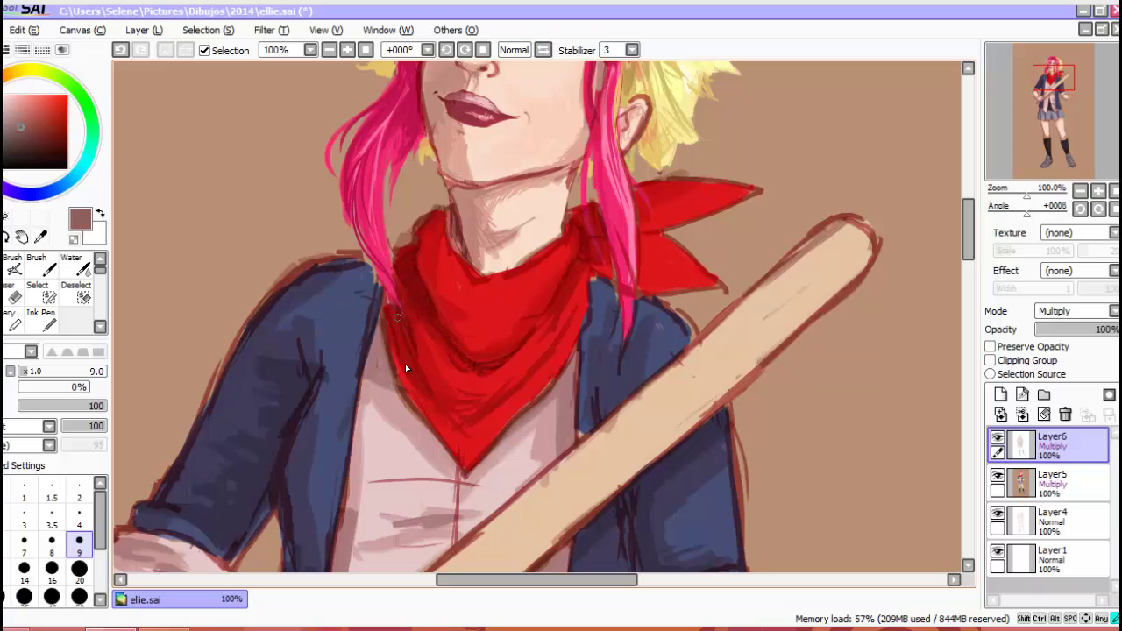
mouse_move(437, 400)
mouse_down()
mouse_move(461, 417)
mouse_move(526, 374)
mouse_up()
mouse_move(586, 256)
mouse_down()
mouse_move(580, 293)
mouse_move(535, 328)
mouse_up()
click(21, 103)
click(1052, 481)
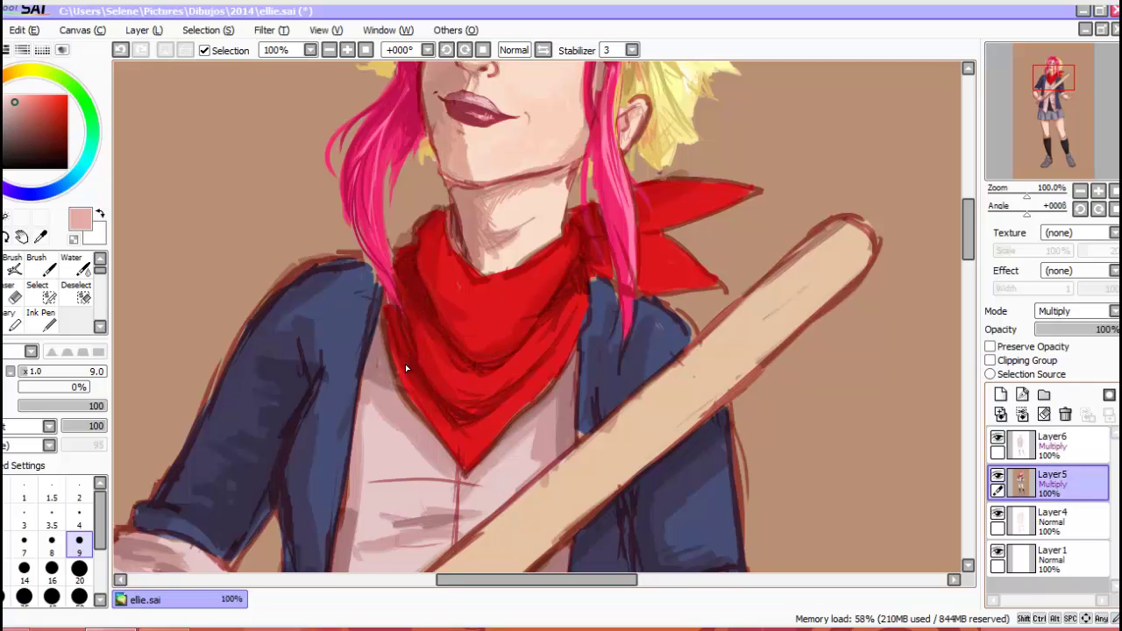
mouse_move(452, 346)
mouse_down()
mouse_move(500, 303)
mouse_move(528, 295)
mouse_move(571, 240)
mouse_up()
mouse_move(745, 188)
mouse_down()
mouse_move(654, 228)
mouse_move(649, 289)
mouse_up()
drag(680, 246, 647, 290)
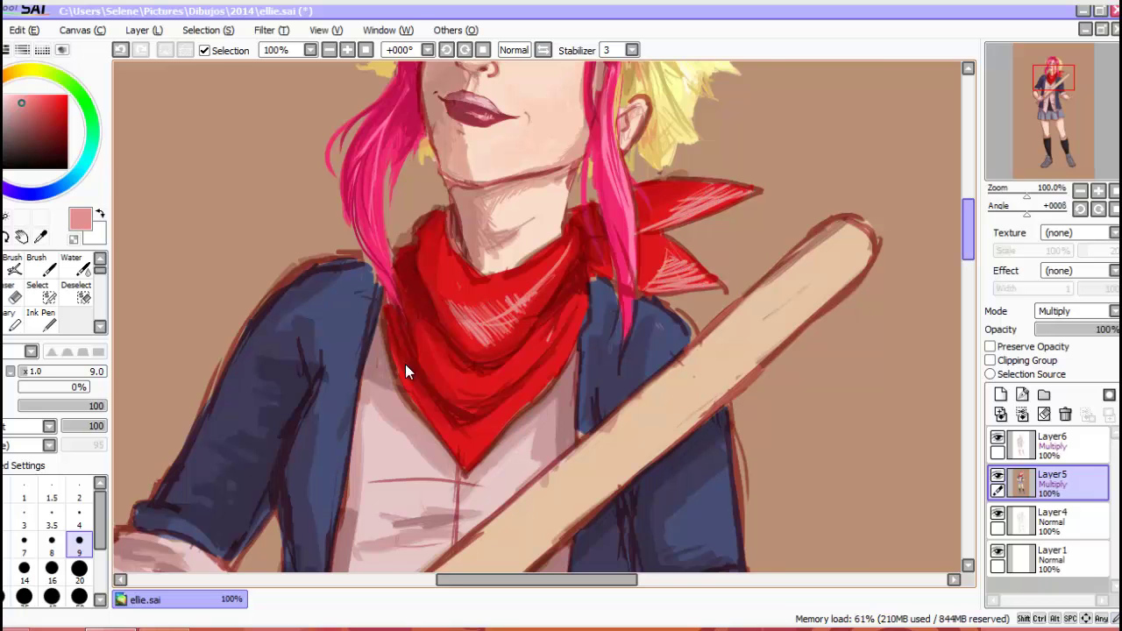
- Rework the bandana's centre and right flap with blended red shading strokes
scroll(405, 364, down, 3)
scroll(405, 364, up, 2)
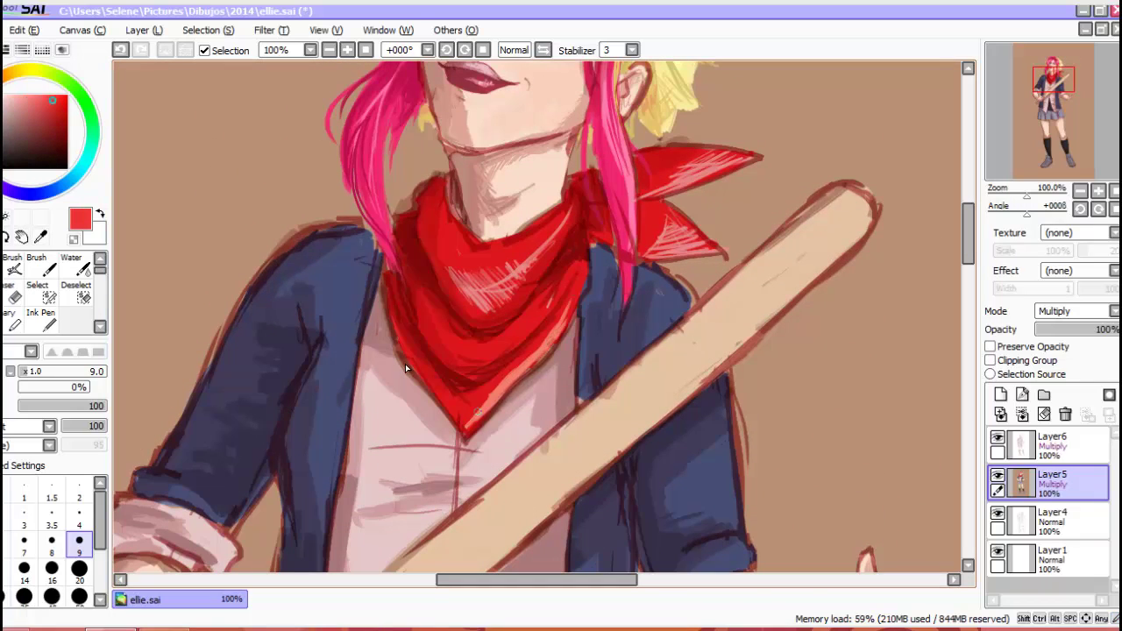
drag(443, 272, 535, 247)
drag(477, 355, 551, 293)
drag(712, 158, 649, 250)
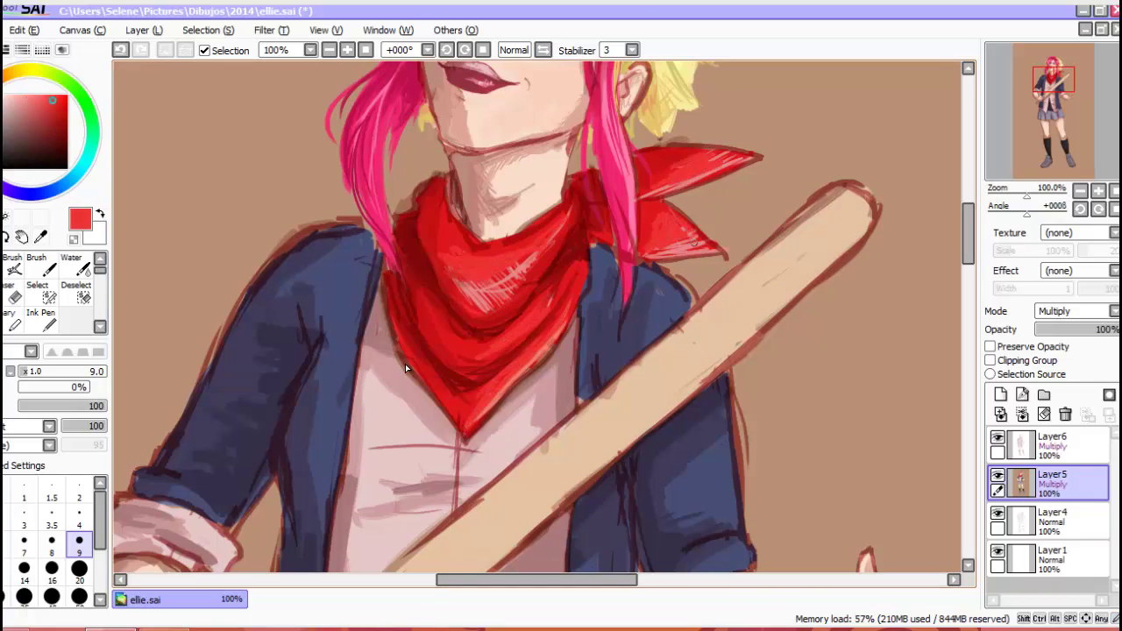
drag(473, 289, 548, 239)
drag(438, 359, 553, 298)
drag(460, 421, 574, 298)
drag(737, 154, 653, 246)
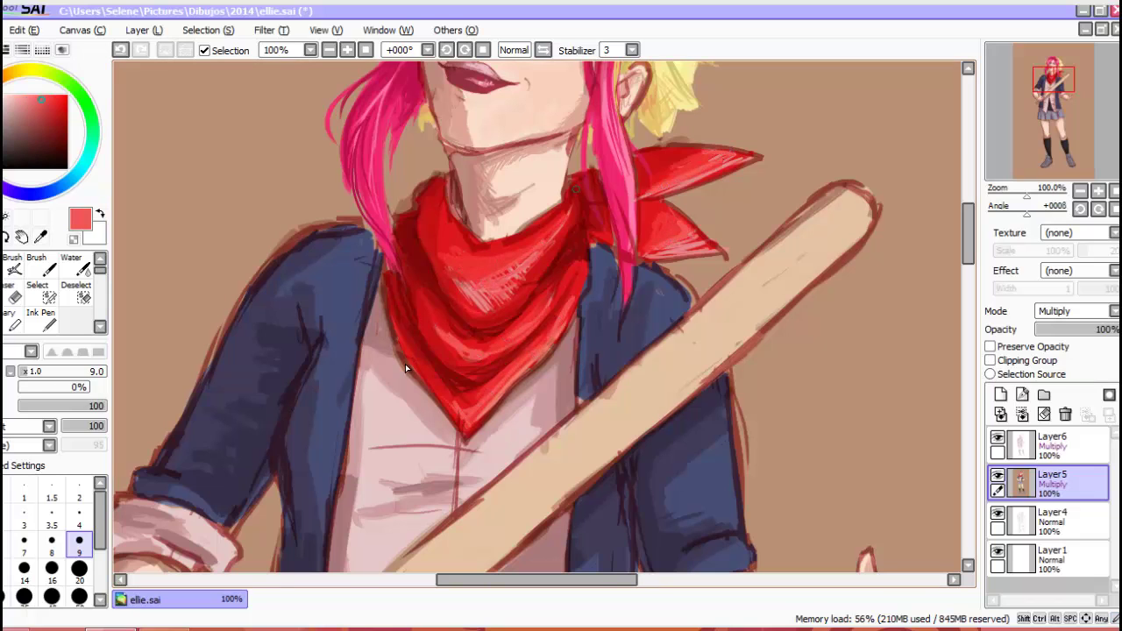
- Add lighter pink-red strokes to the bandana and zoom out to check the whole figure
click(28, 96)
mouse_move(456, 416)
mouse_down()
mouse_move(535, 316)
mouse_move(495, 289)
mouse_move(530, 263)
mouse_up()
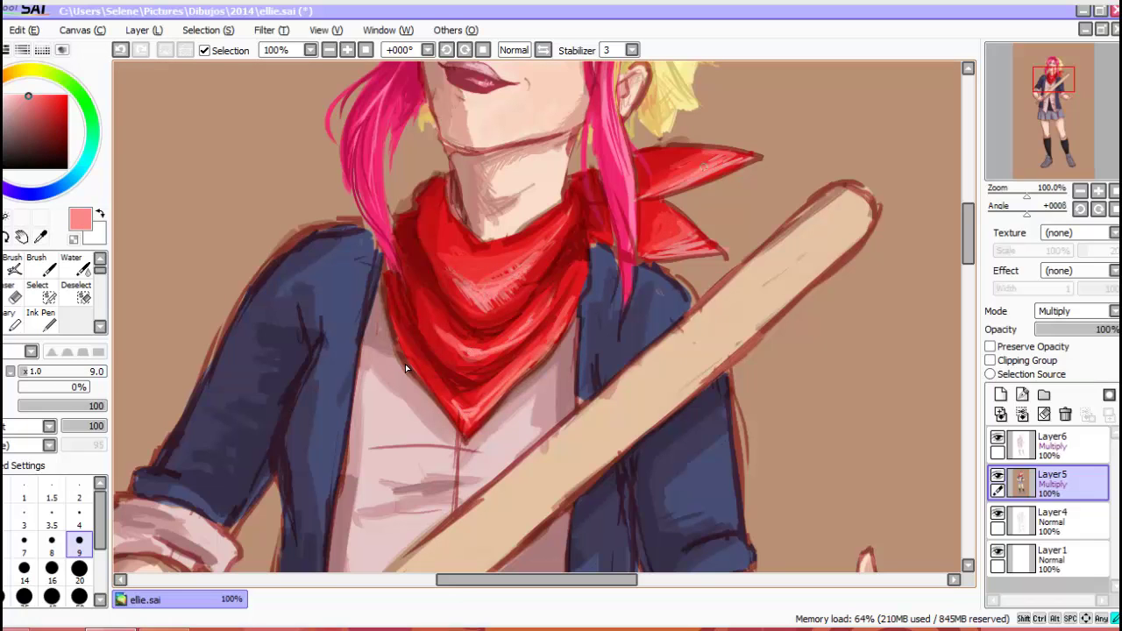
drag(723, 162, 666, 250)
key(minus)
key(minus)
key(minus)
key(plus)
key(plus)
key(plus)
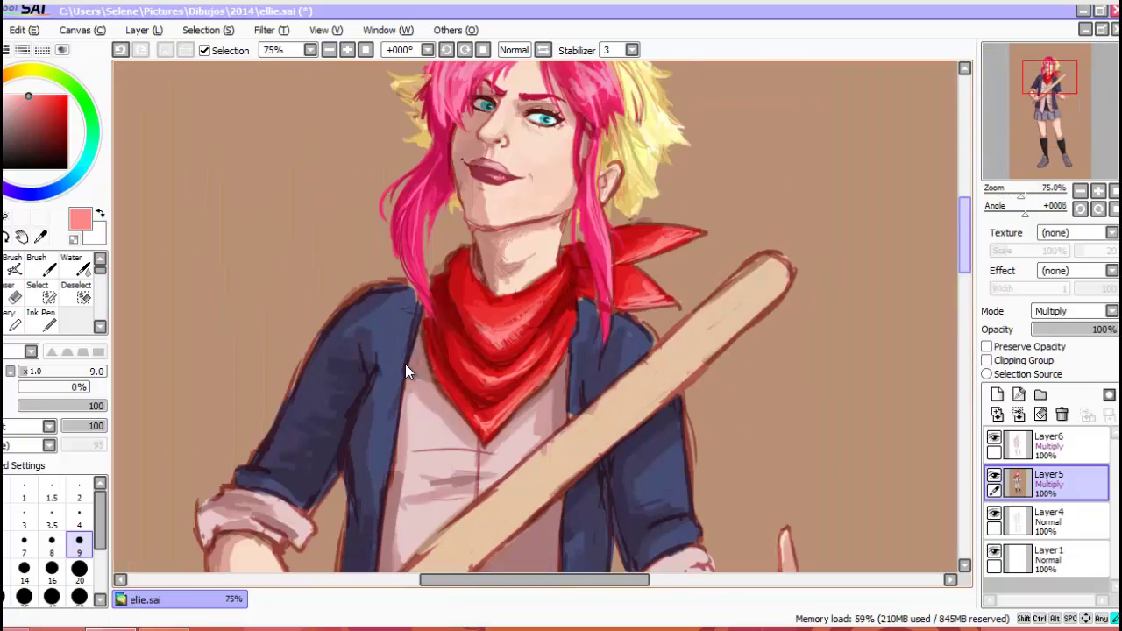
- On Layer5 with a darker, smaller brush, shade the neck under the chin, undoing one stray line
click(1048, 481)
click(79, 541)
drag(478, 239, 479, 280)
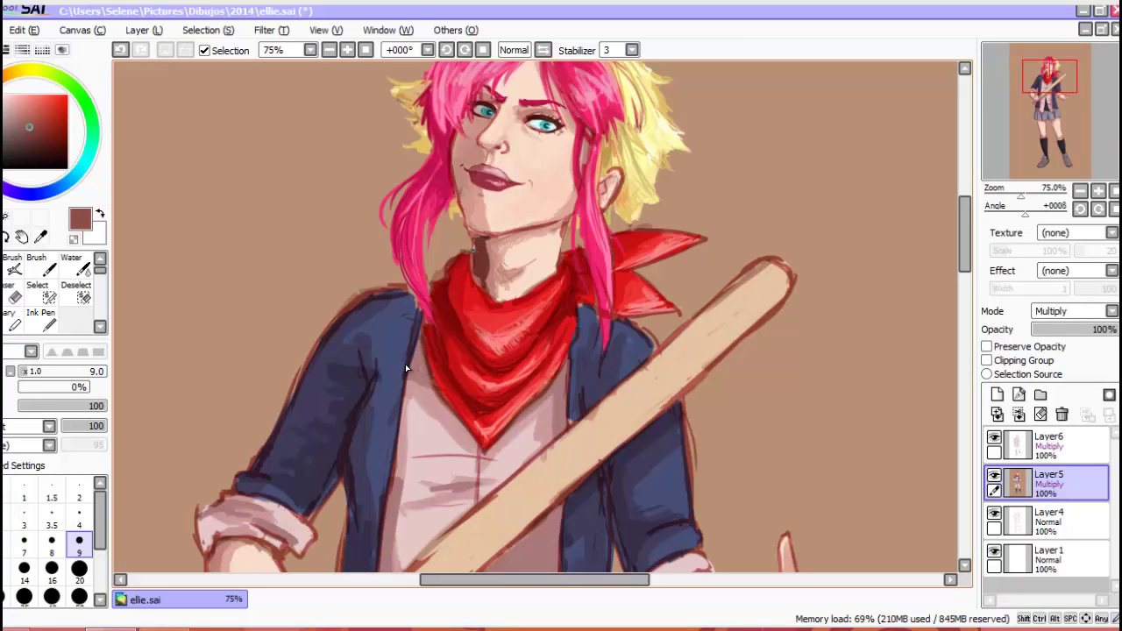
key(ctrl+z)
mouse_move(473, 233)
mouse_down()
mouse_move(515, 249)
mouse_move(530, 279)
mouse_up()
drag(489, 281, 508, 300)
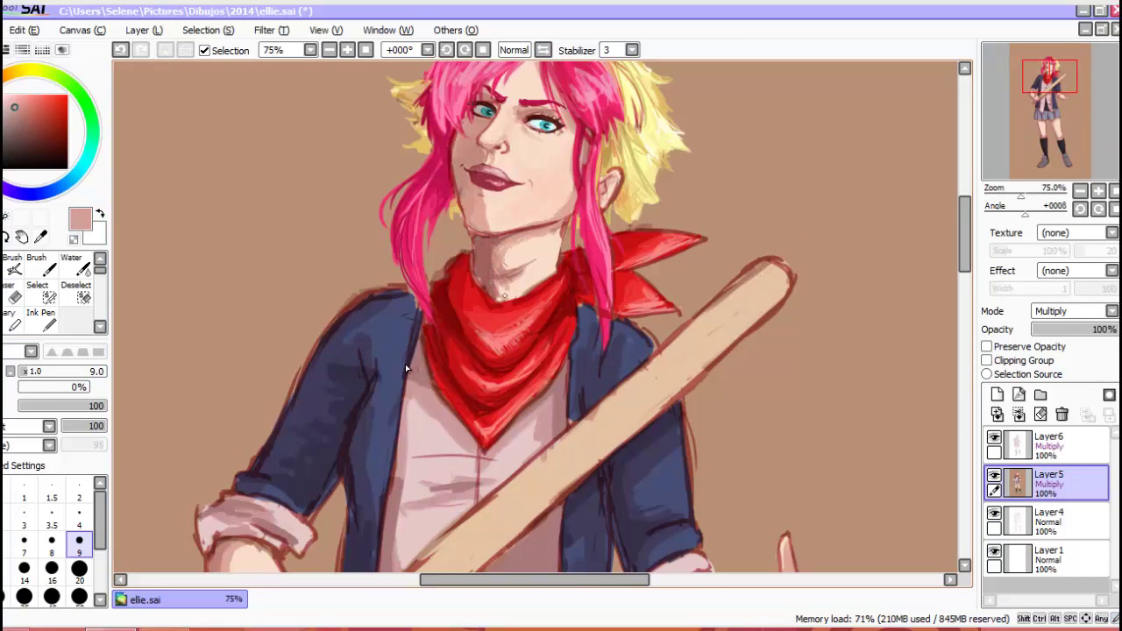
drag(544, 225, 562, 282)
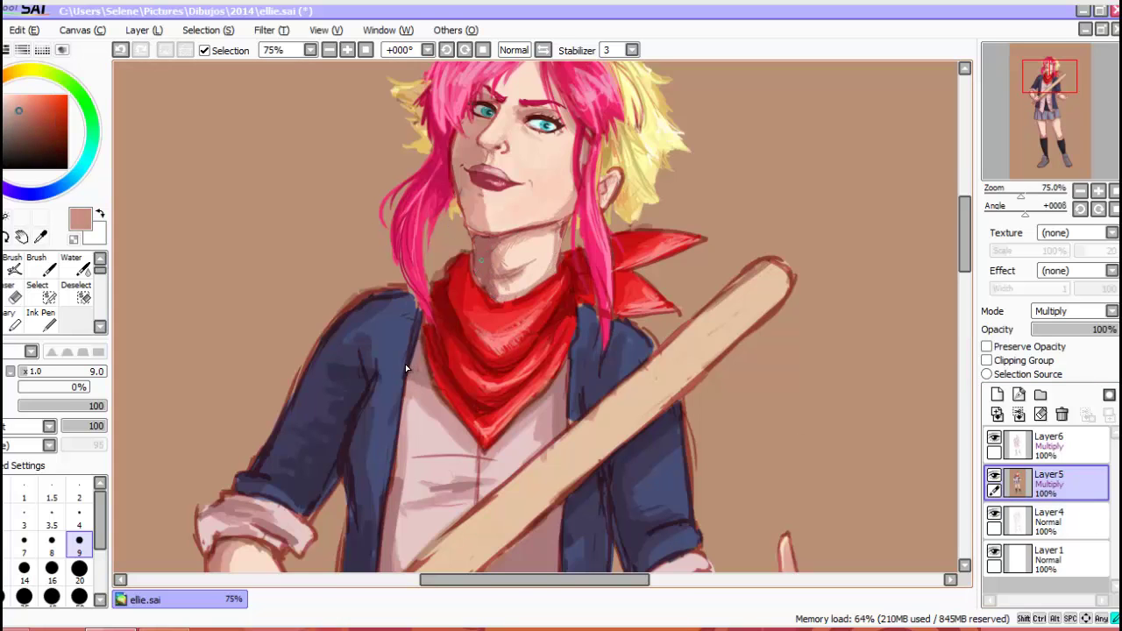
scroll(405, 364, down, 7)
scroll(406, 364, up, 5)
- On Layer4, brush blue strokes down the jacket's left side and edge and beside the right lapel
key(e)
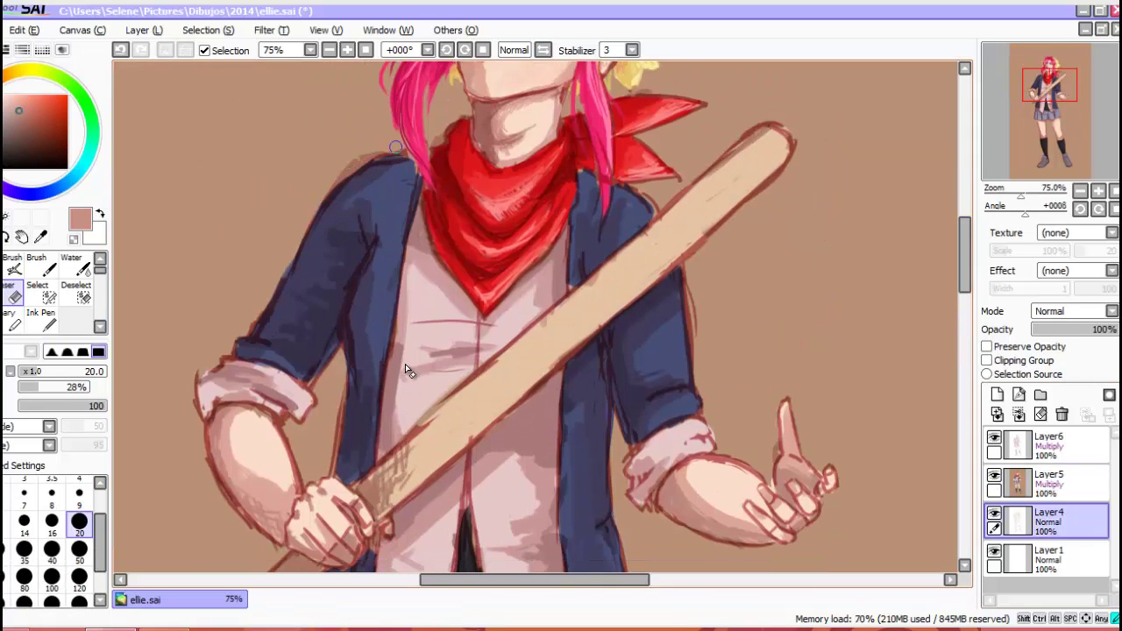
click(1049, 443)
click(1048, 522)
mouse_move(255, 307)
mouse_down()
mouse_move(324, 377)
mouse_move(372, 456)
mouse_up()
drag(399, 324, 414, 184)
mouse_move(389, 254)
mouse_down()
mouse_move(382, 249)
mouse_move(350, 404)
mouse_up()
drag(353, 359, 337, 465)
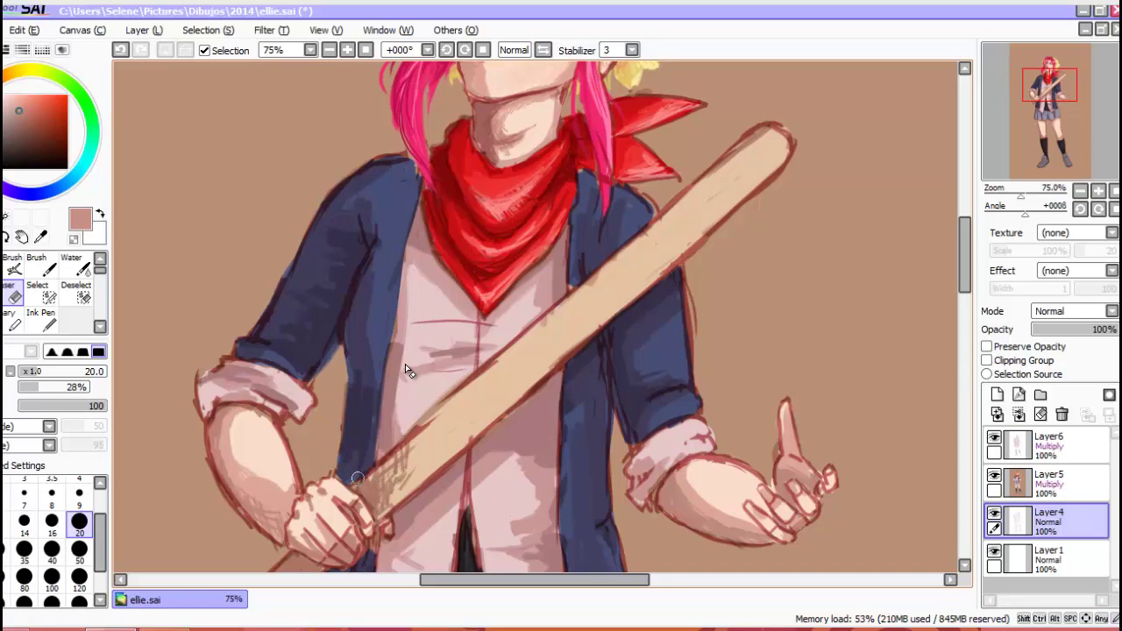
drag(569, 229, 569, 276)
scroll(594, 357, down, 5)
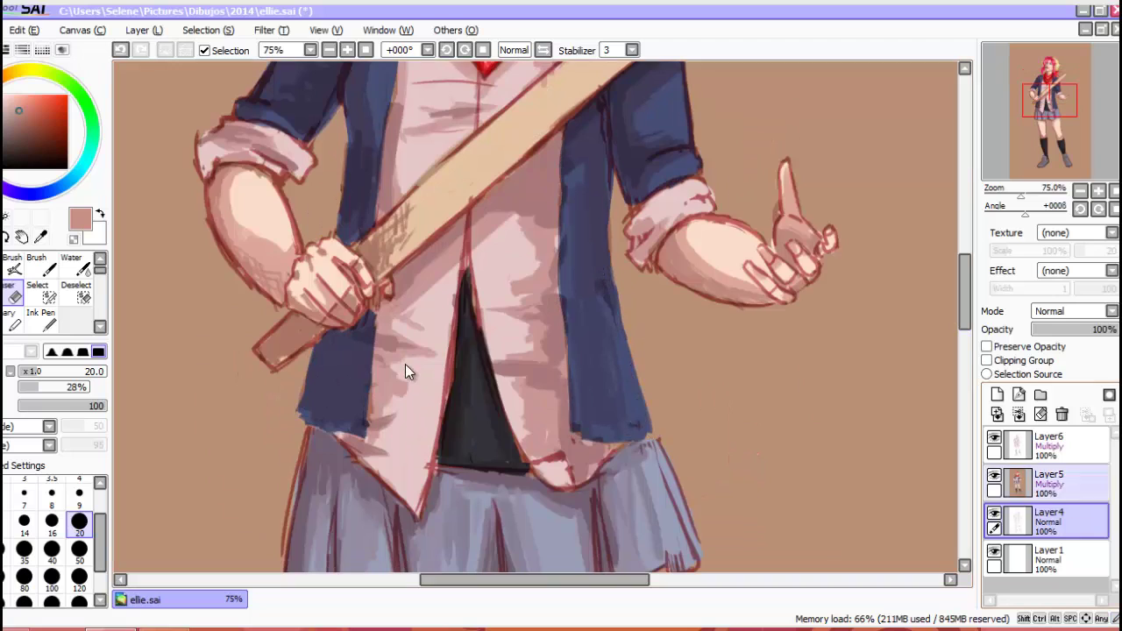
scroll(278, 302, up, 4)
- On Layer5, shade the jacket's left shoulder and sleeve in dark navy with a larger brush
click(1048, 482)
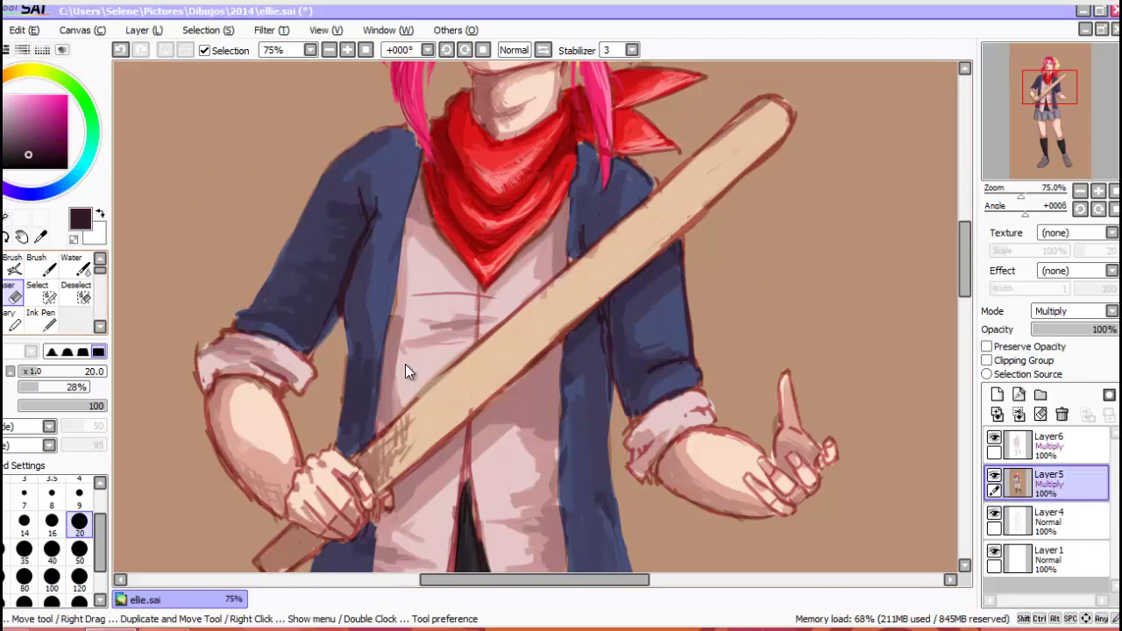
mouse_move(248, 307)
mouse_down()
mouse_move(268, 286)
mouse_move(298, 289)
mouse_move(277, 271)
mouse_move(311, 188)
mouse_move(373, 132)
mouse_move(365, 211)
mouse_up()
drag(362, 162, 399, 127)
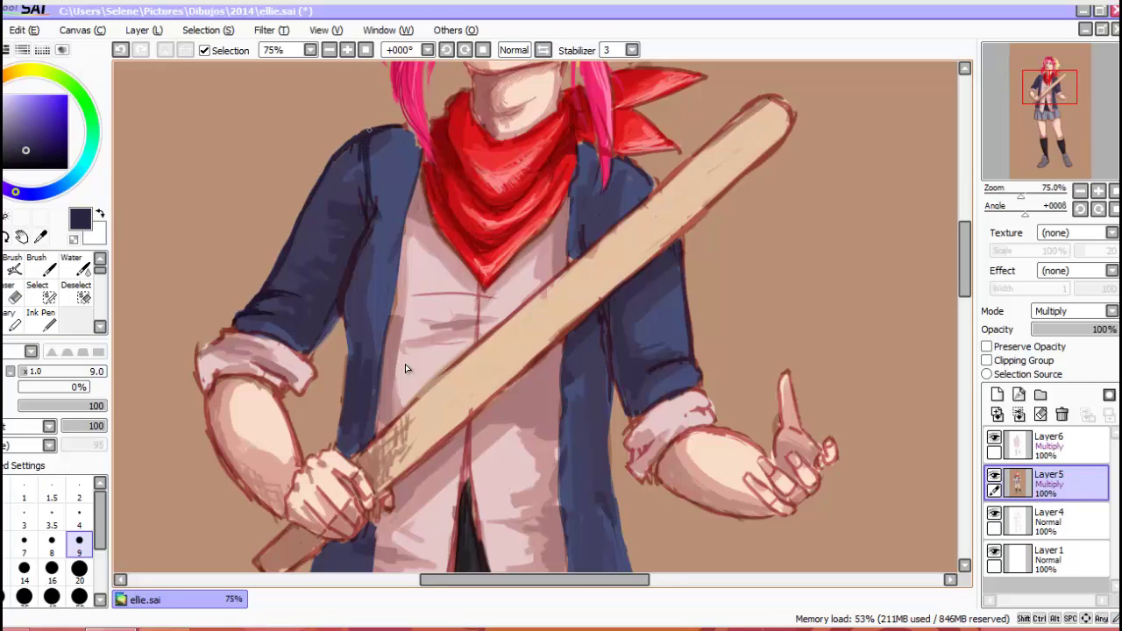
click(17, 142)
drag(283, 270, 297, 224)
drag(339, 207, 361, 188)
key(bracketright)
mouse_move(366, 141)
mouse_down()
mouse_move(272, 265)
mouse_move(260, 333)
mouse_move(316, 299)
mouse_move(316, 328)
mouse_up()
- Paint purple-navy strokes over sleeve and shoulder, then darken the lapel edge in dark navy
alt+click(280, 307)
alt+click(263, 322)
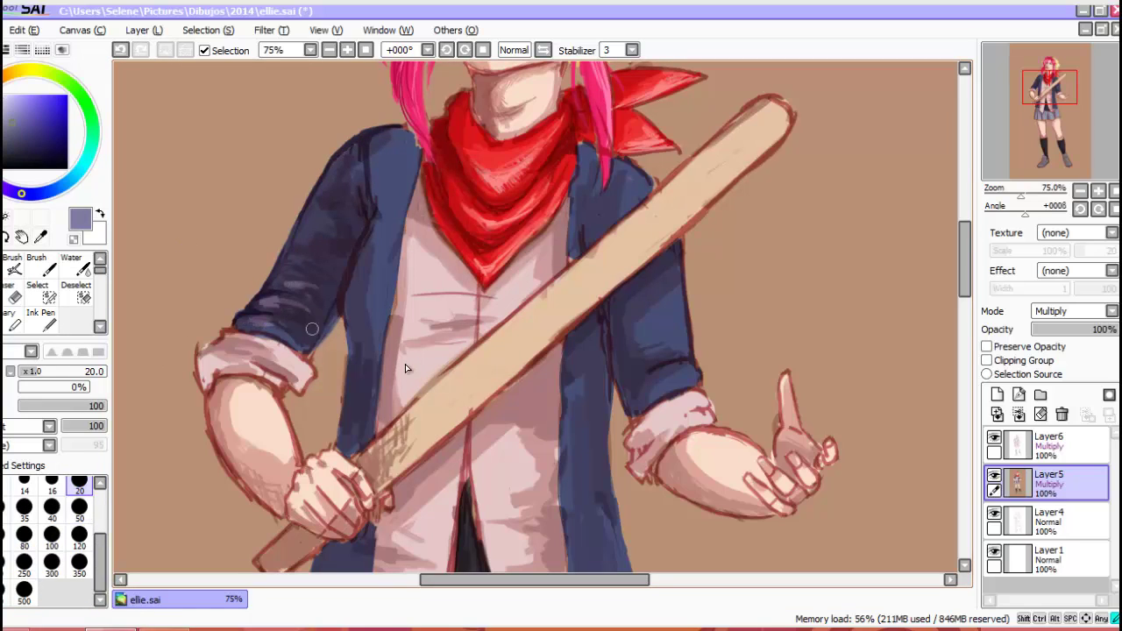
mouse_move(296, 263)
mouse_down()
mouse_move(367, 202)
mouse_move(403, 234)
mouse_up()
alt+click(315, 250)
alt+click(412, 219)
drag(419, 176, 394, 316)
drag(412, 259, 391, 327)
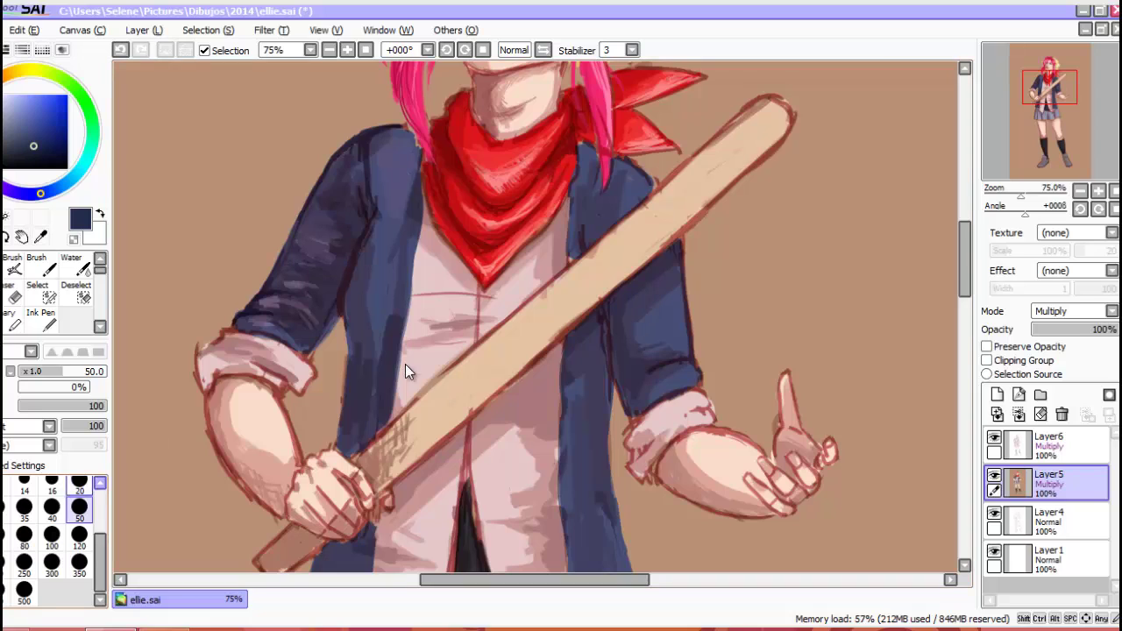
- With a smaller brush, add fine dark strokes along the lapel edge
key(bracketleft)
key(bracketleft)
key(bracketleft)
drag(413, 189, 403, 326)
drag(354, 294, 340, 443)
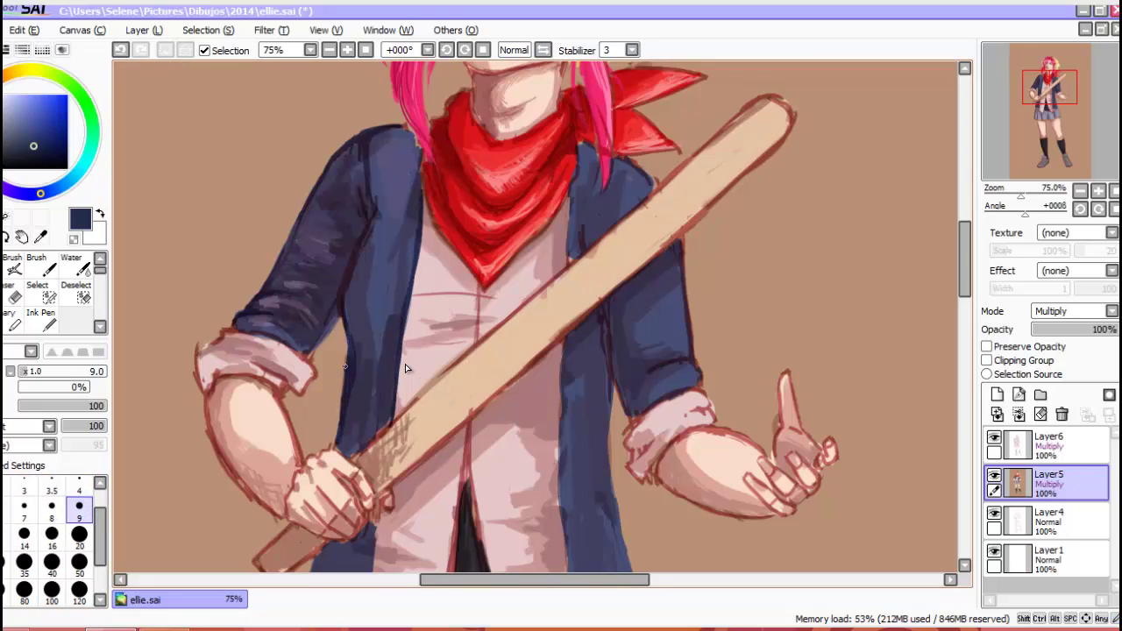
drag(314, 355, 262, 323)
scroll(317, 346, down, 5)
mouse_move(338, 315)
mouse_down()
mouse_move(300, 396)
mouse_move(314, 377)
mouse_move(318, 325)
mouse_move(363, 423)
mouse_up()
- Shade the jacket's lower left inner edge and the area near the sleeve in dark blue
mouse_move(378, 281)
mouse_down()
mouse_move(386, 326)
mouse_move(375, 326)
mouse_up()
drag(376, 383, 361, 419)
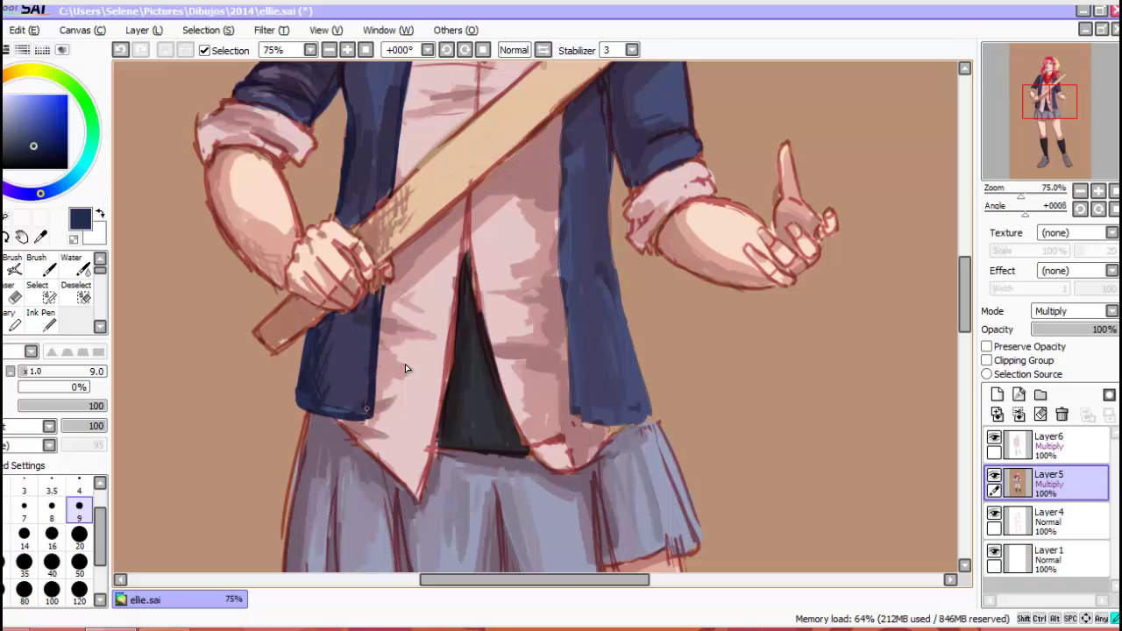
drag(368, 352, 341, 412)
drag(370, 303, 366, 335)
alt+click(360, 374)
drag(359, 403, 333, 321)
drag(379, 214, 351, 167)
drag(389, 180, 358, 137)
drag(384, 200, 349, 221)
- Add small touch-up marks on the jacket chest
scroll(351, 221, up, 1)
scroll(406, 364, up, 5)
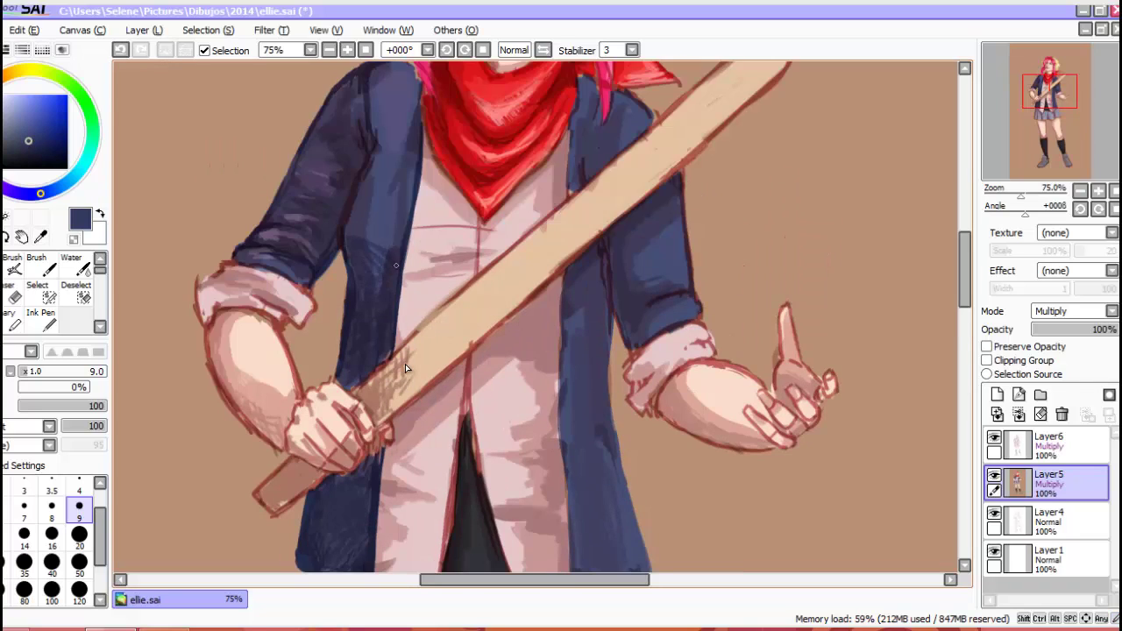
mouse_move(404, 184)
mouse_down()
mouse_move(374, 202)
mouse_move(376, 217)
mouse_up()
drag(410, 109, 388, 123)
drag(415, 84, 386, 101)
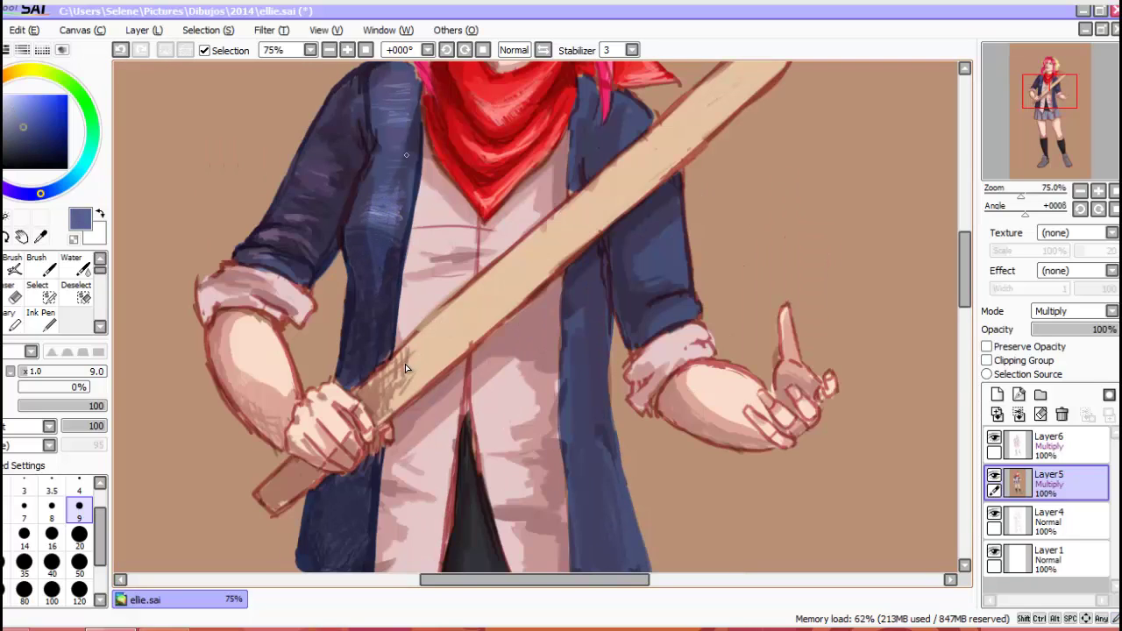
alt+click(407, 362)
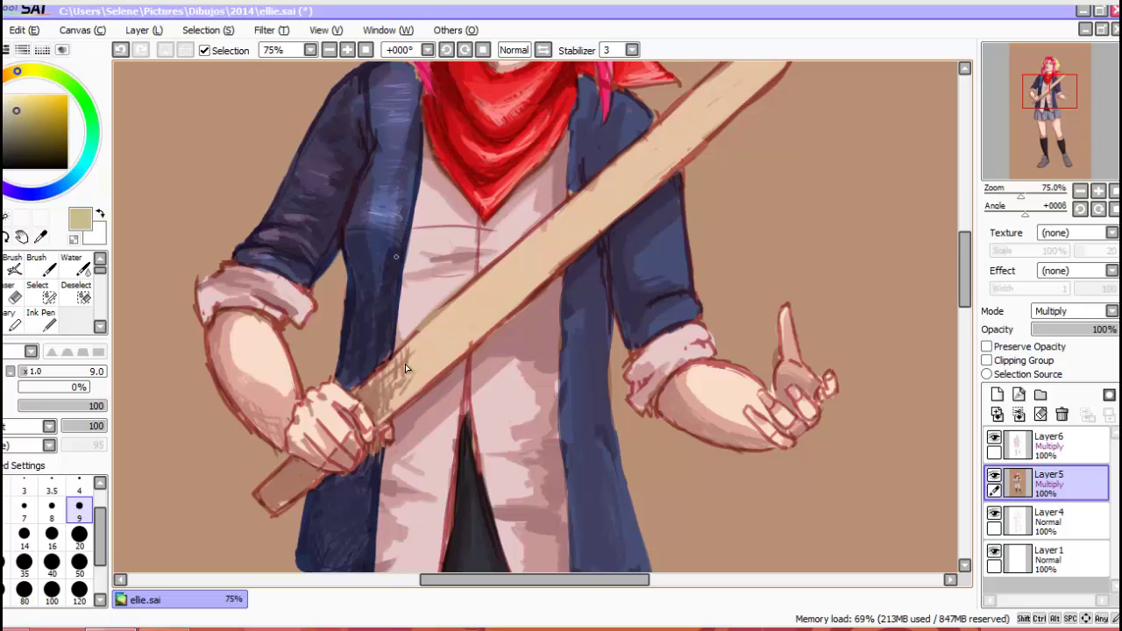
- Dot the three buttons down the front of the jacket
click(411, 158)
click(401, 221)
click(388, 287)
scroll(405, 364, down, 3)
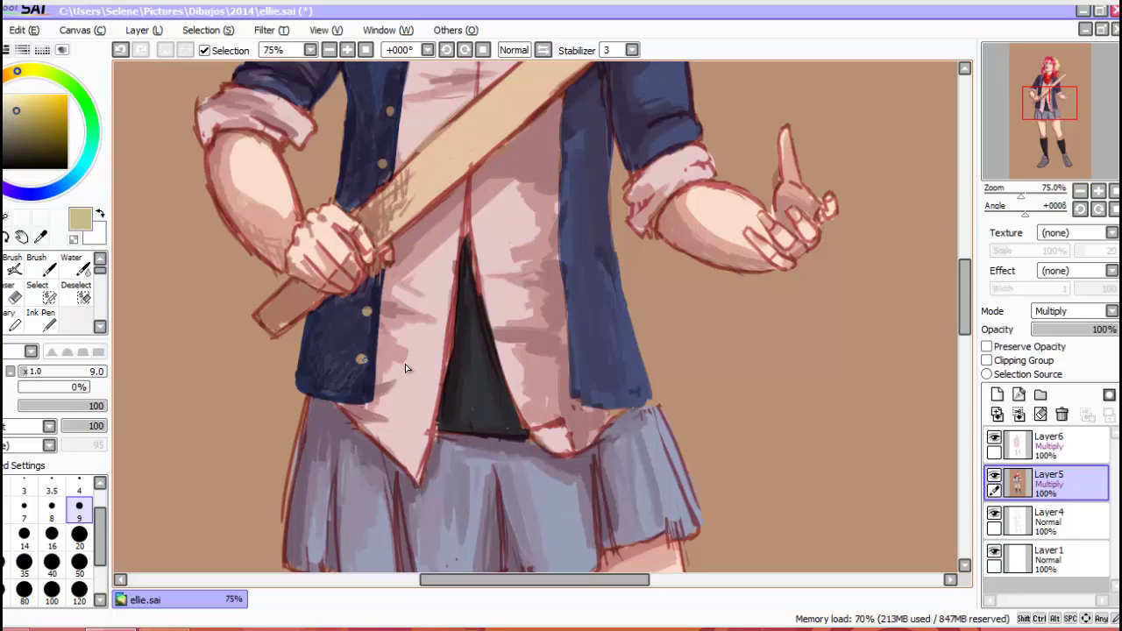
key(minus)
key(minus)
key(plus)
key(plus)
scroll(405, 364, up, 3)
- Shade the jacket in dark navy near the left lapel, left elbow and below the hand
alt+click(338, 175)
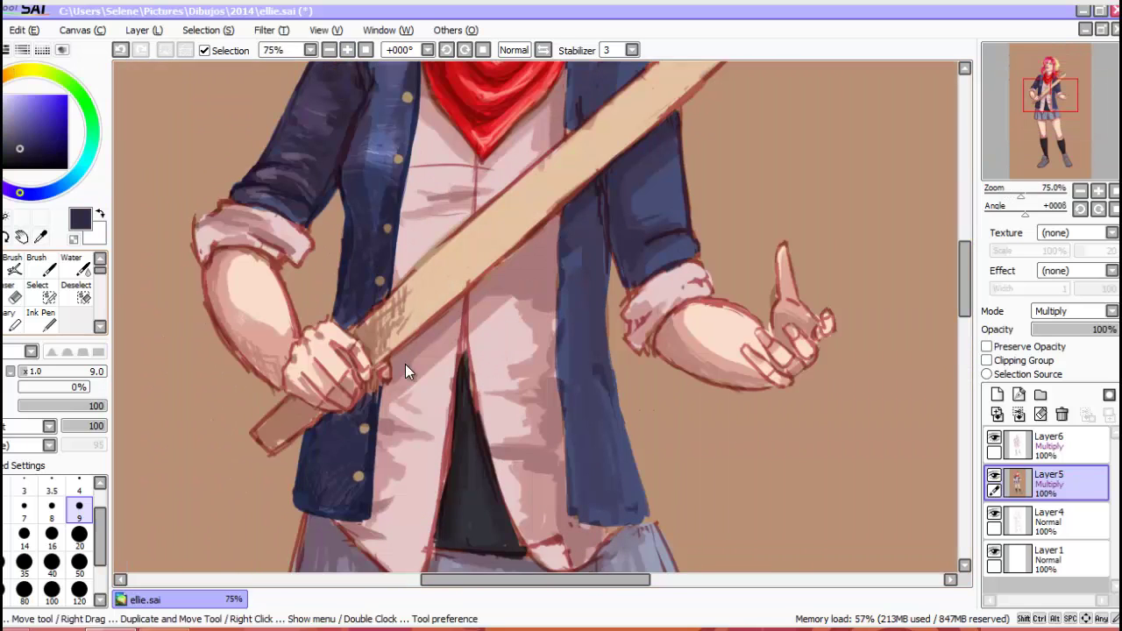
mouse_move(337, 254)
mouse_down()
mouse_move(342, 199)
mouse_move(333, 311)
mouse_up()
alt+click(342, 198)
drag(342, 189, 339, 254)
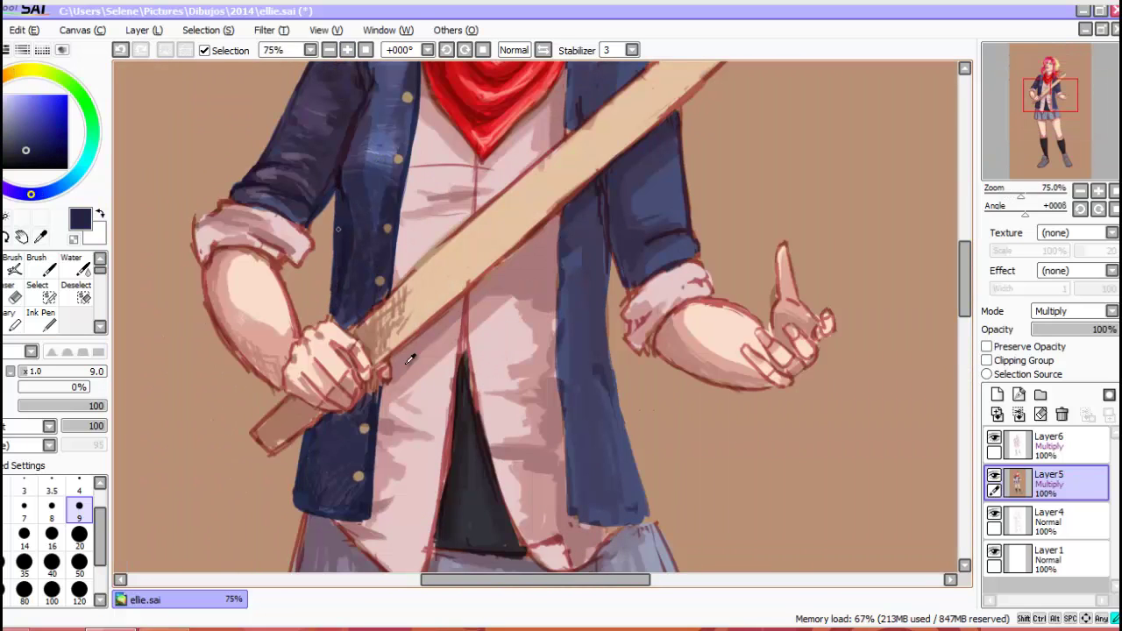
alt+click(339, 230)
drag(349, 202, 338, 326)
drag(354, 254, 347, 328)
mouse_move(329, 416)
mouse_down()
mouse_move(303, 467)
mouse_move(298, 514)
mouse_move(307, 481)
mouse_up()
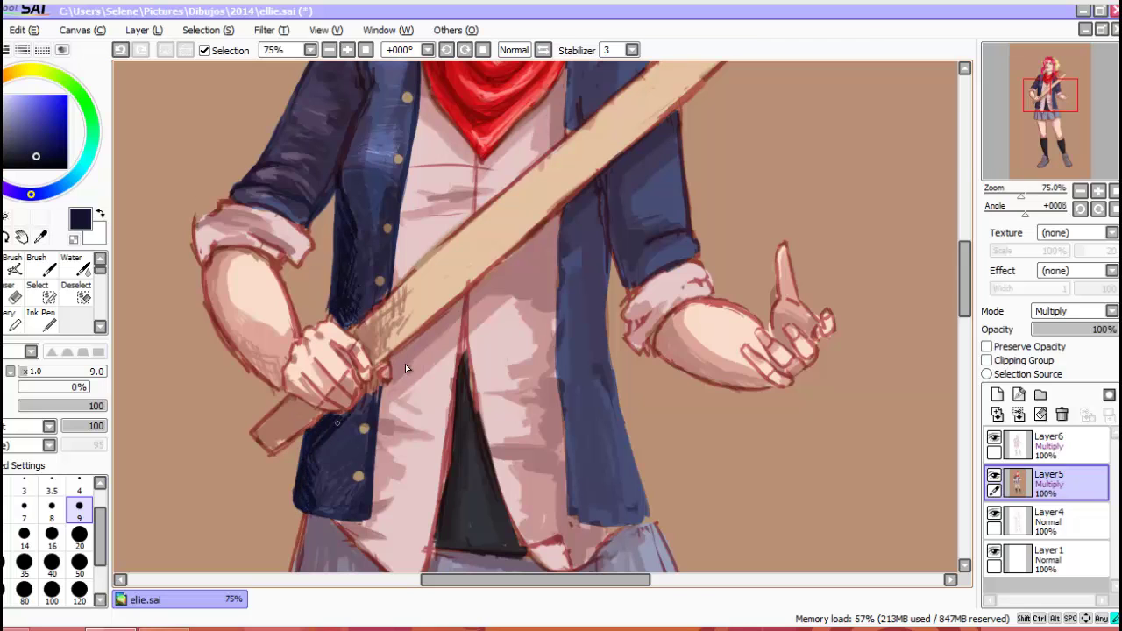
drag(369, 380, 316, 452)
alt+click(333, 421)
- Paint light blue strokes, then dark navy shading, along the jacket's right edge and hem
scroll(405, 369, down, 1)
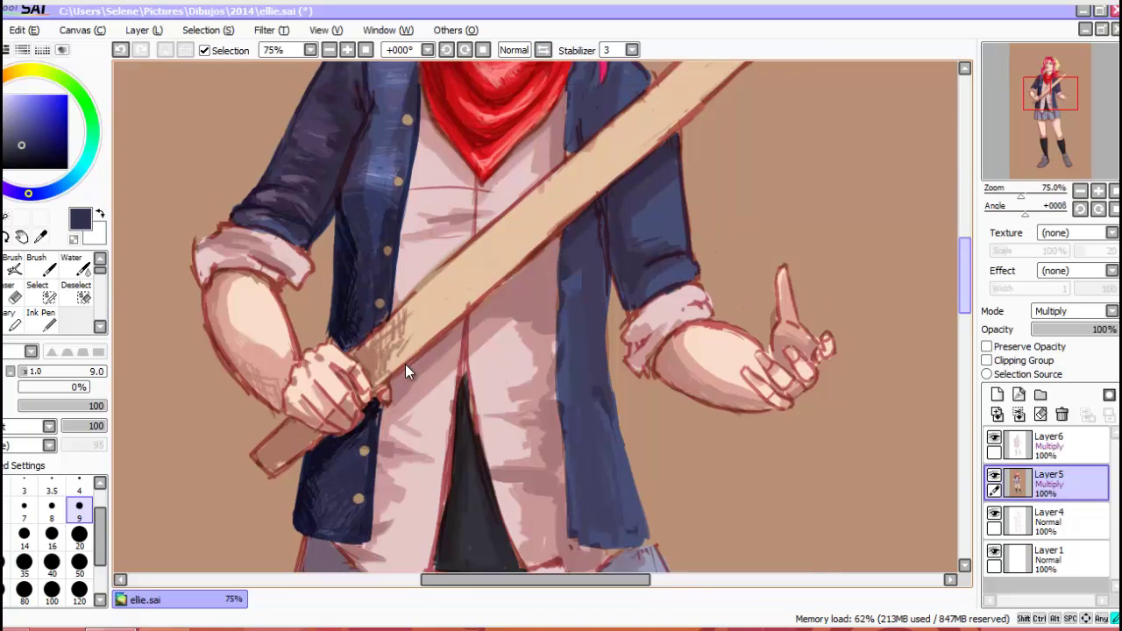
scroll(405, 369, down, 1)
scroll(405, 368, down, 1)
drag(612, 130, 607, 242)
mouse_move(619, 175)
mouse_down()
mouse_move(602, 277)
mouse_move(628, 307)
mouse_move(641, 370)
mouse_up()
drag(612, 143, 617, 230)
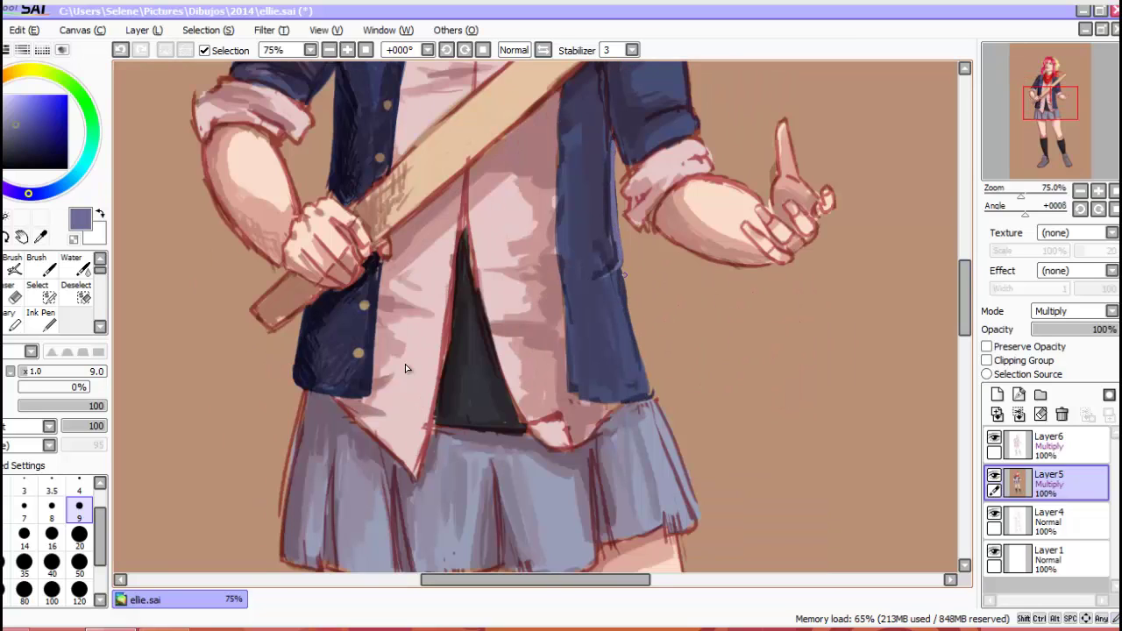
drag(559, 87, 566, 358)
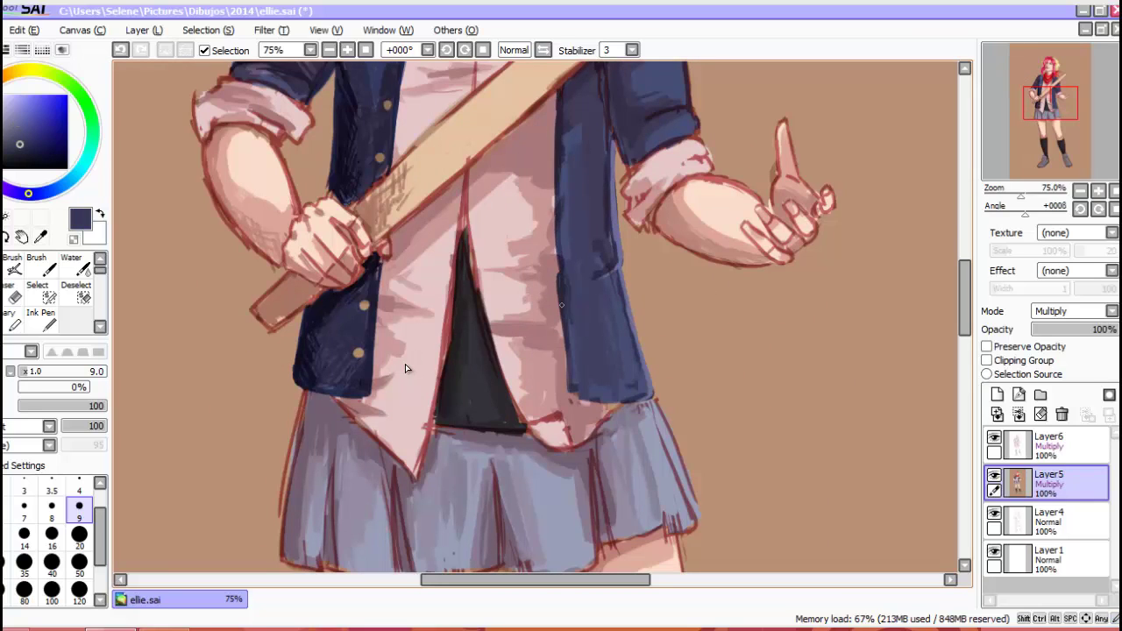
mouse_move(557, 247)
mouse_down()
mouse_move(572, 394)
mouse_move(627, 405)
mouse_move(583, 342)
mouse_up()
mouse_move(614, 394)
mouse_down()
mouse_move(586, 281)
mouse_move(593, 321)
mouse_up()
scroll(616, 395, up, 3)
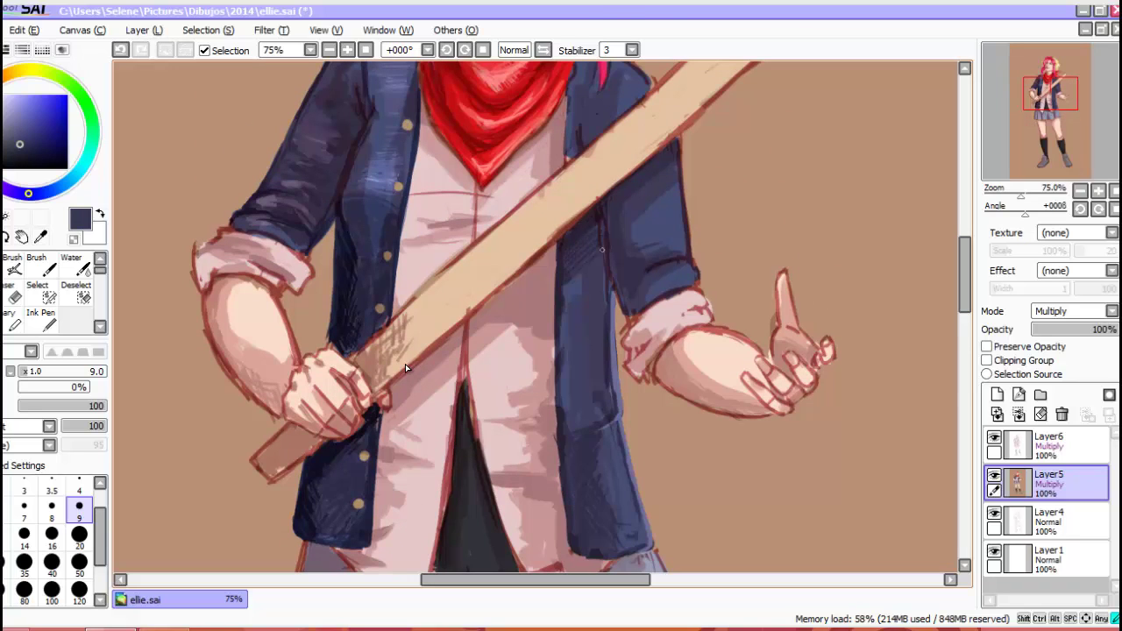
mouse_move(600, 270)
mouse_down()
mouse_move(606, 302)
mouse_move(567, 323)
mouse_up()
mouse_move(587, 326)
mouse_down()
mouse_move(596, 372)
mouse_move(599, 363)
mouse_up()
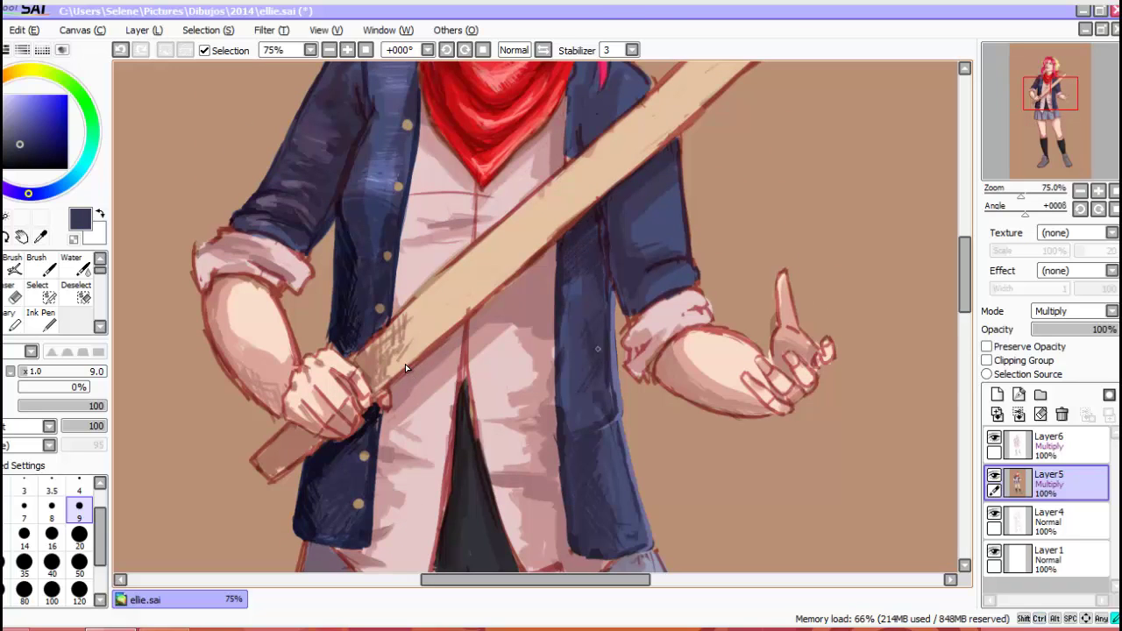
- Hatch light lavender highlights along the jacket's lower-right edge, undoing one stray stroke
alt+click(598, 462)
drag(617, 434, 612, 511)
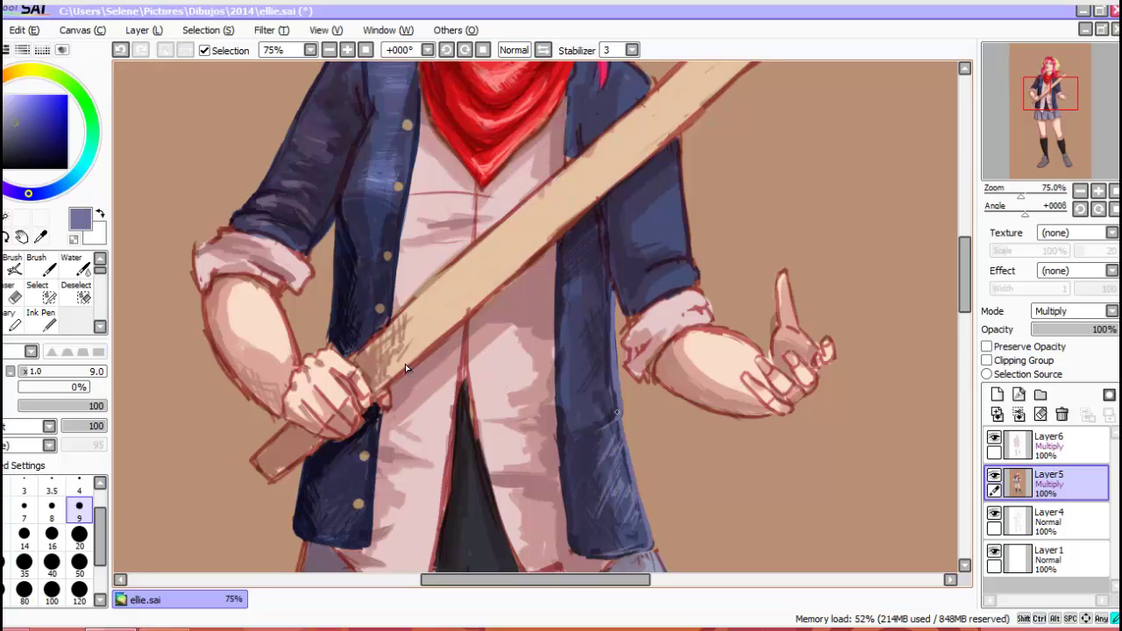
mouse_move(614, 357)
mouse_down()
mouse_move(592, 412)
mouse_move(572, 405)
mouse_move(582, 377)
mouse_up()
drag(597, 325, 587, 405)
key(ctrl+z)
drag(663, 282, 698, 269)
- Add thin size-4 lavender highlights down the jacket's right edge
click(80, 534)
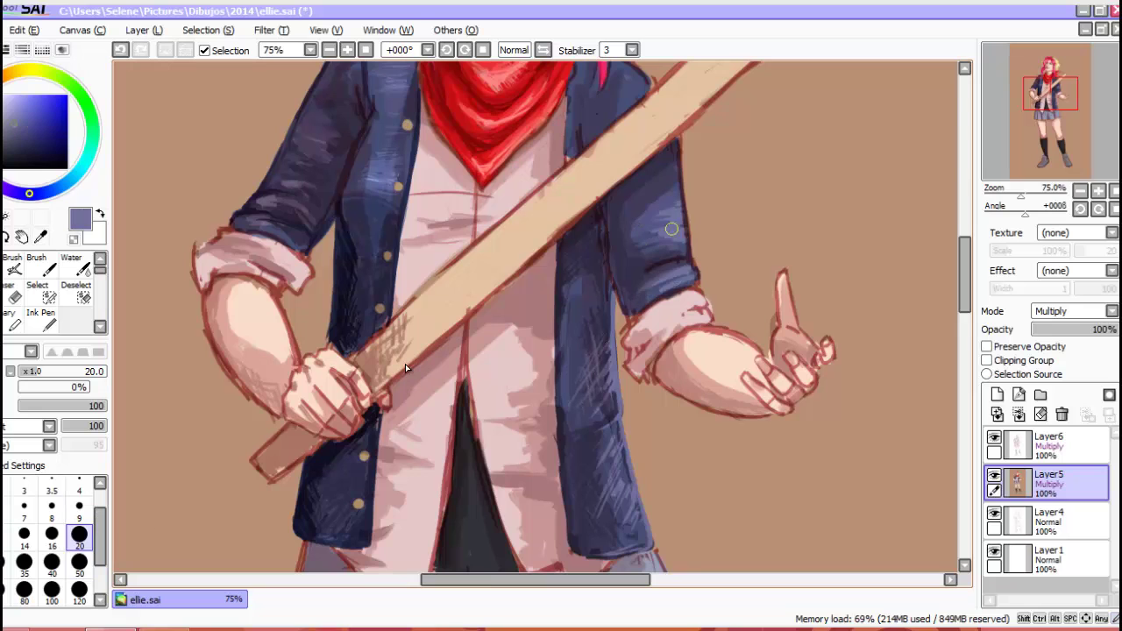
alt+click(672, 229)
scroll(583, 222, up, 5)
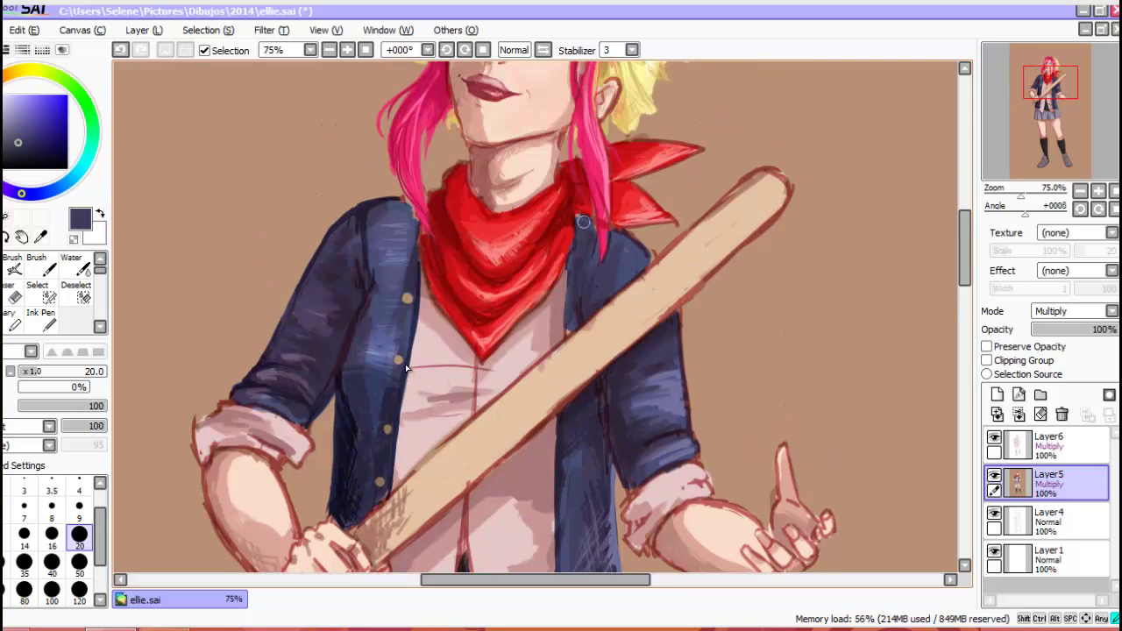
alt+click(614, 279)
scroll(676, 348, down, 7)
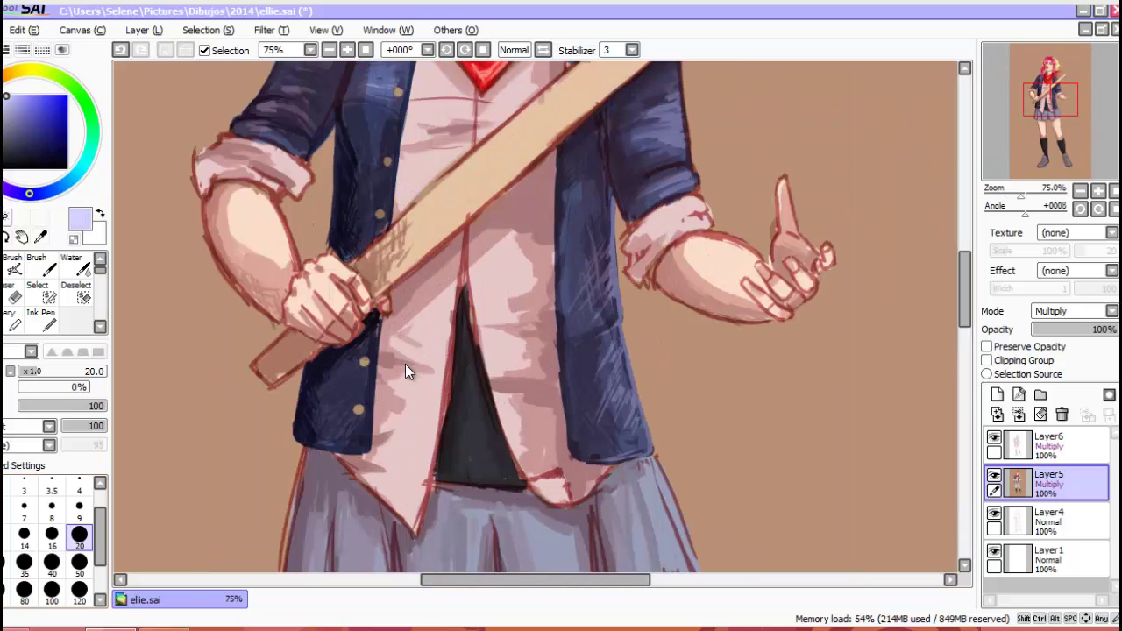
click(80, 488)
drag(603, 335, 623, 320)
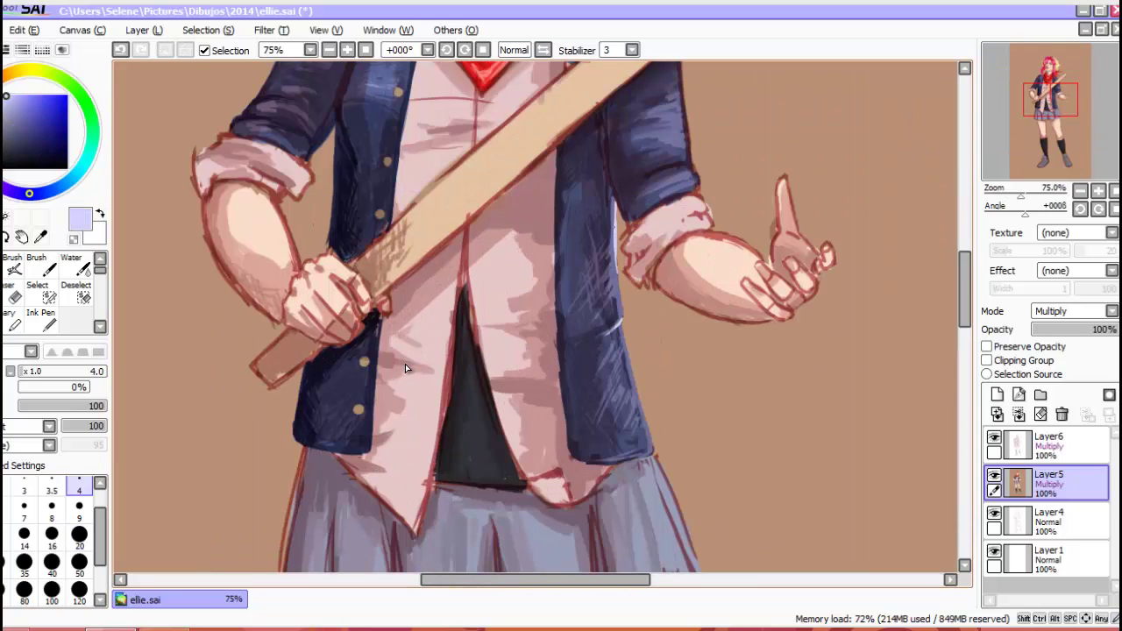
mouse_move(616, 256)
mouse_down()
mouse_move(621, 318)
mouse_move(590, 345)
mouse_up()
drag(631, 329, 621, 391)
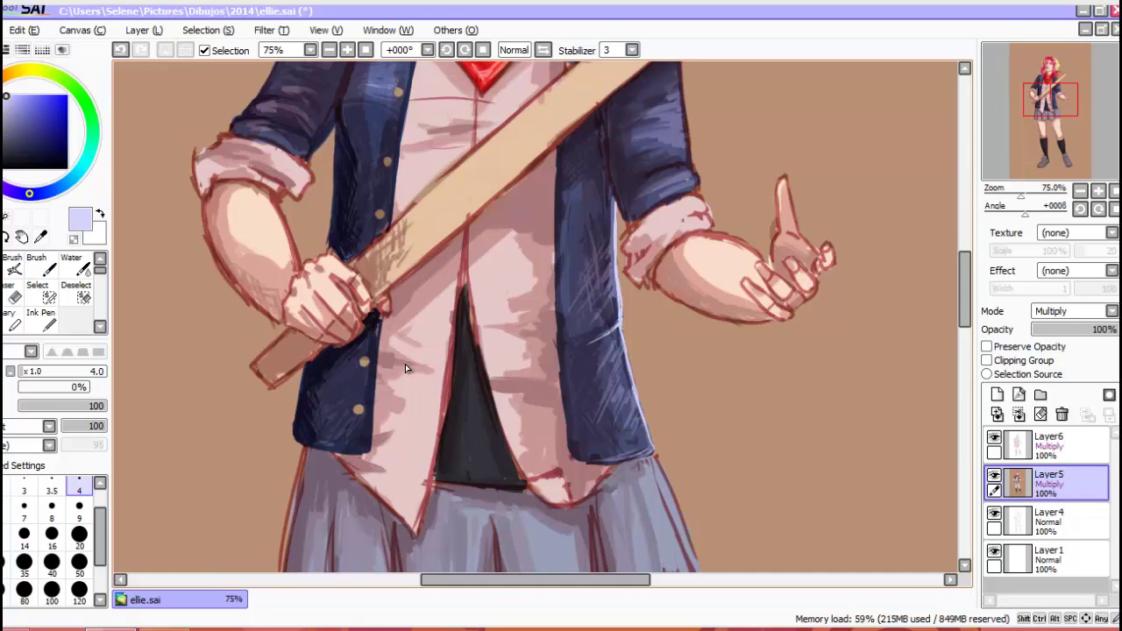
key(minus)
- On Layer6 with Layer5 hidden, paint light hatching on the shirt's lower left
click(1049, 445)
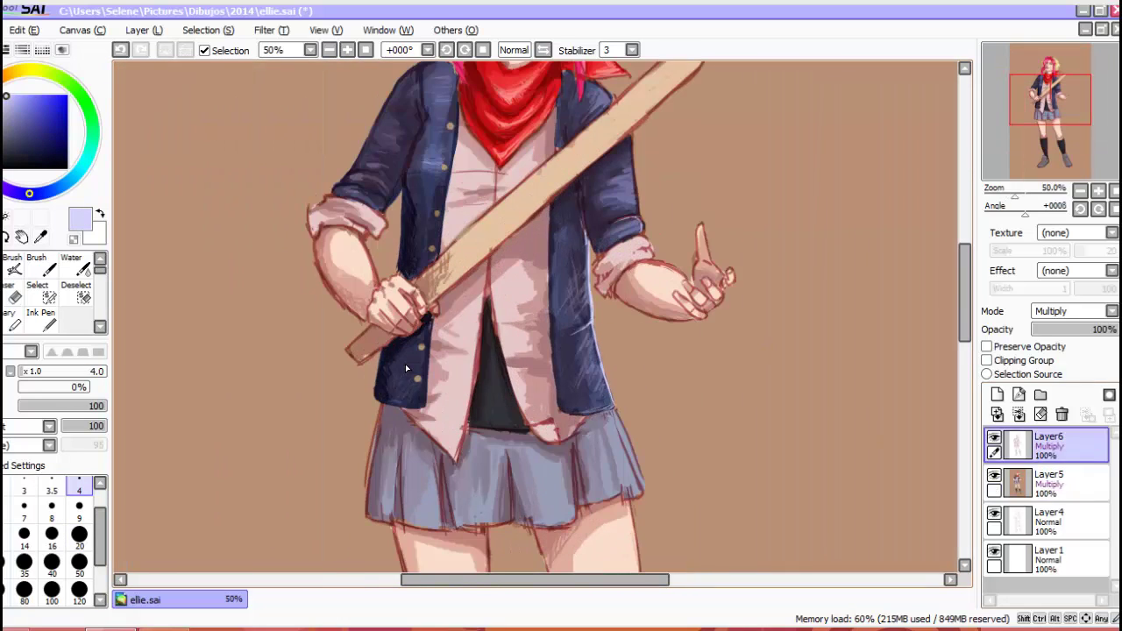
click(994, 474)
key(plus)
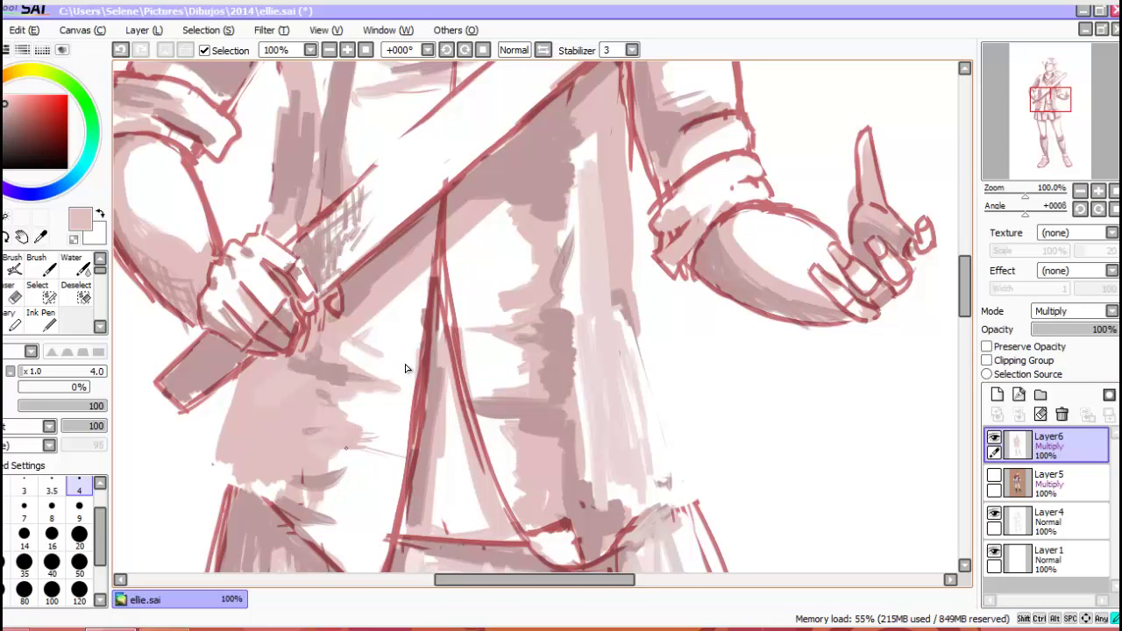
drag(344, 449, 402, 474)
mouse_move(340, 473)
mouse_down()
mouse_move(399, 497)
mouse_move(396, 507)
mouse_up()
drag(309, 525, 382, 551)
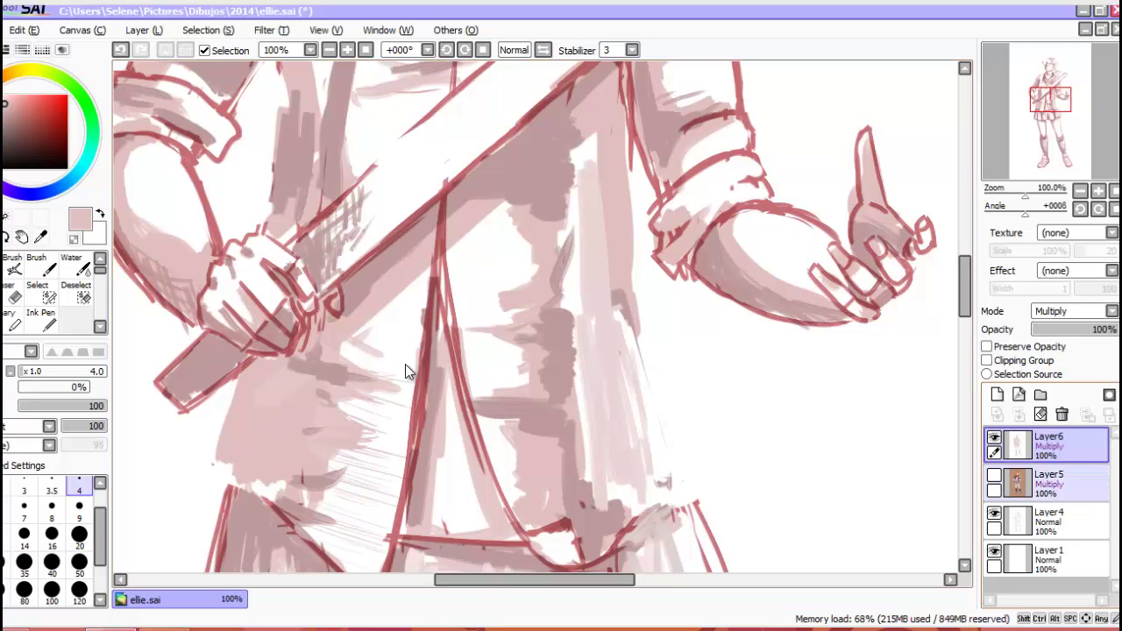
- With Layer5 visible again, add faint white size-2 hatching across the shirt
click(994, 474)
click(78, 506)
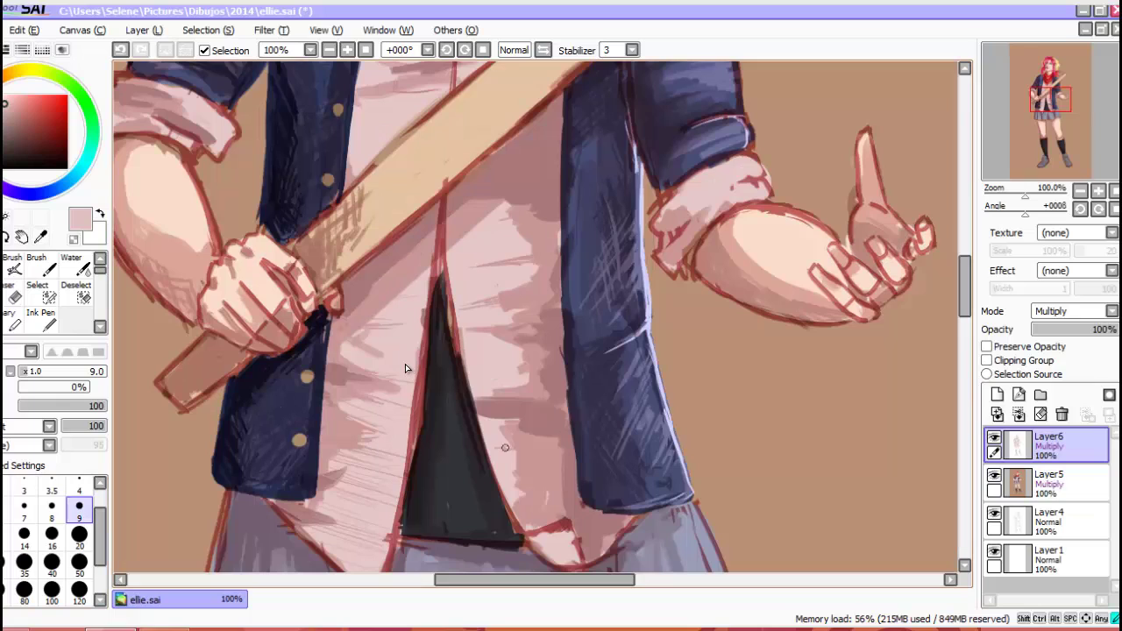
key(x)
click(79, 487)
key(bracketleft)
key(bracketleft)
key(bracketleft)
mouse_move(319, 448)
mouse_down()
mouse_move(372, 430)
mouse_move(410, 396)
mouse_up()
drag(369, 319, 432, 265)
drag(324, 374, 370, 363)
- Hatch white highlights on the shirt to the right of the dark triangle
drag(477, 419, 505, 405)
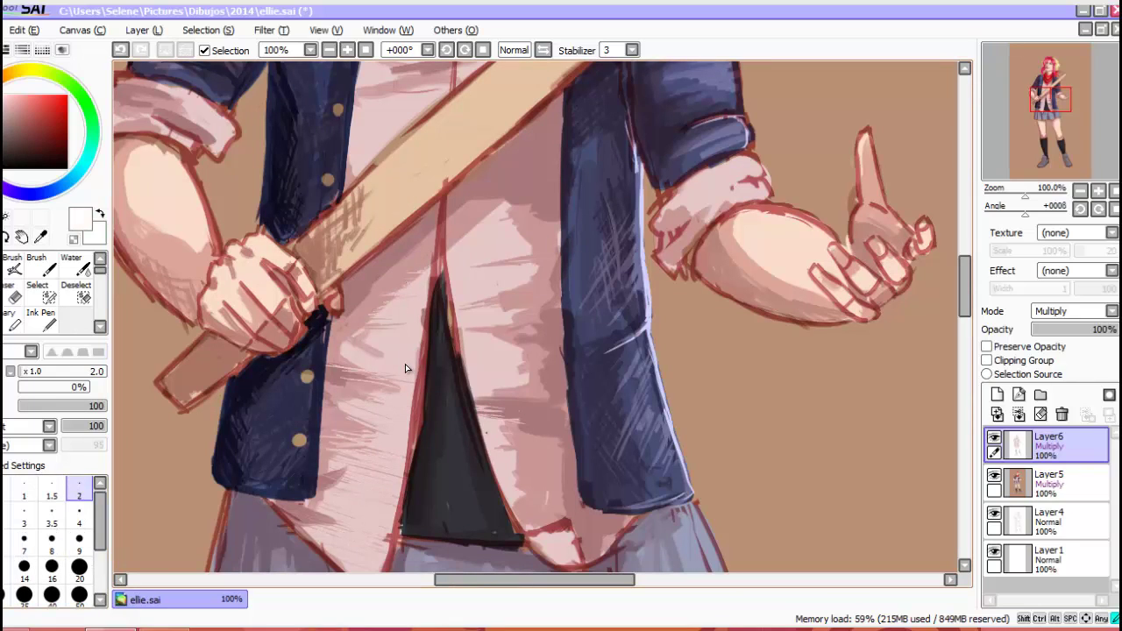
drag(498, 451, 550, 445)
drag(514, 484, 570, 471)
drag(515, 519, 576, 505)
drag(482, 266, 543, 256)
drag(485, 300, 535, 290)
drag(504, 312, 544, 316)
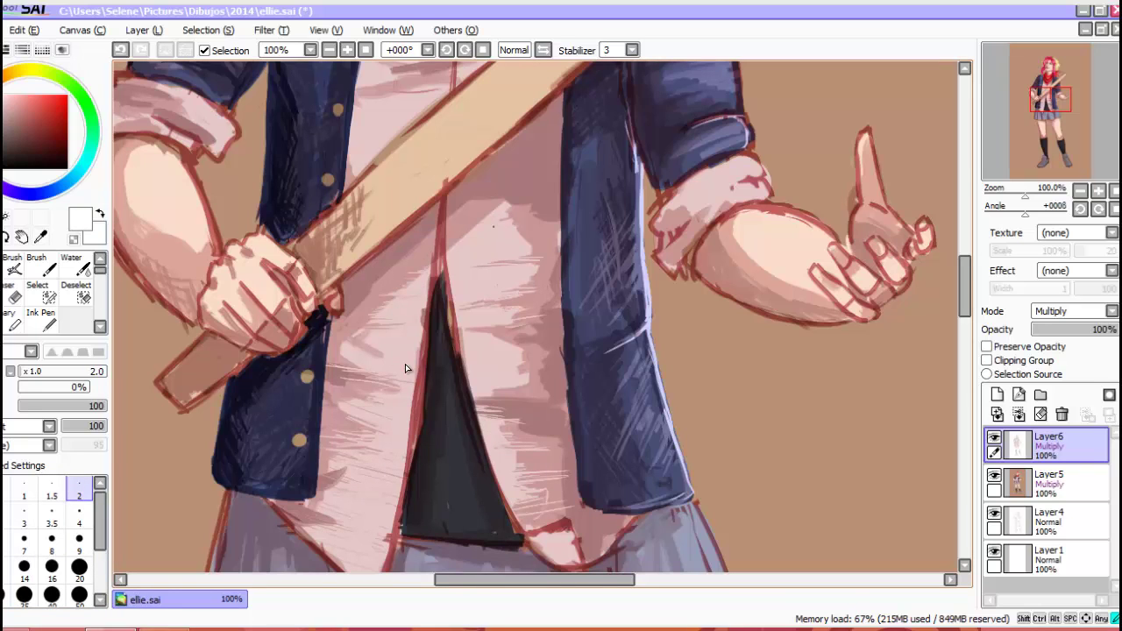
drag(468, 230, 522, 199)
- Add faint size-9 highlight strokes on the shirt
scroll(405, 364, up, 1)
key(bracketright)
key(bracketright)
key(bracketright)
scroll(405, 364, down, 1)
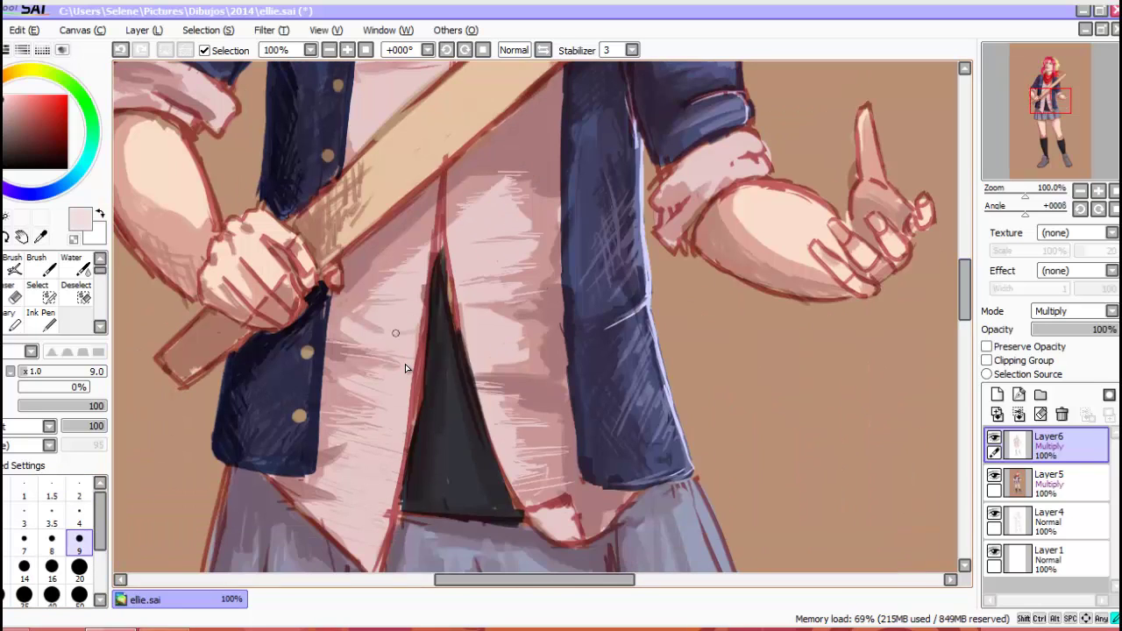
drag(461, 333, 503, 323)
drag(447, 235, 488, 225)
drag(350, 537, 383, 503)
- Shade the shirt below the scarf and bat with brush sizes 9 and 20
scroll(400, 168, up, 3)
drag(395, 174, 470, 166)
drag(351, 286, 369, 207)
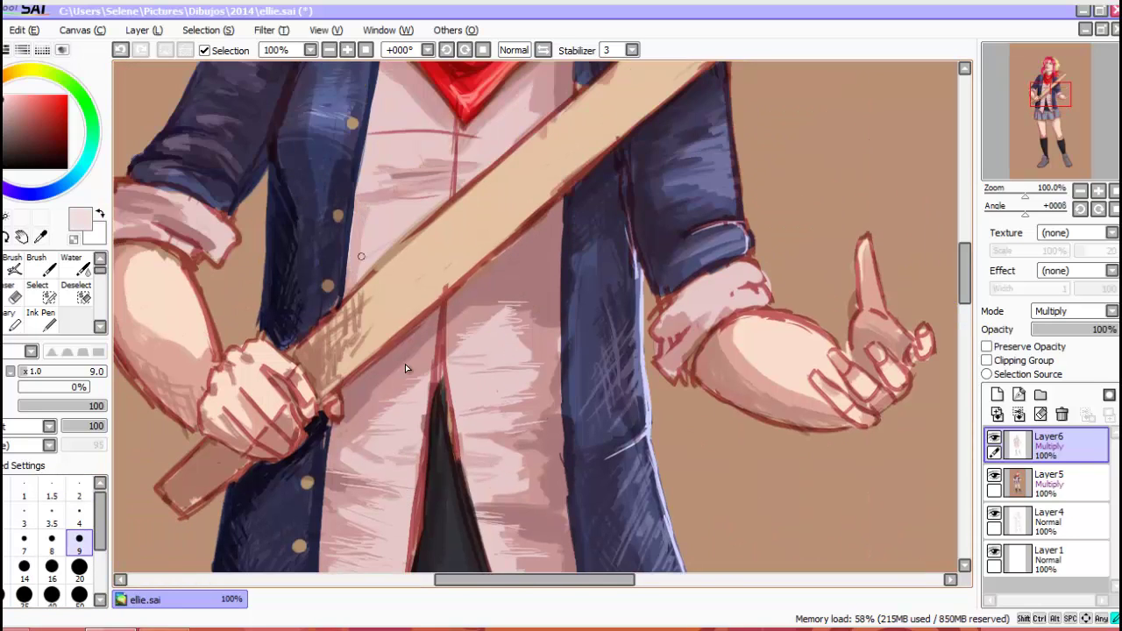
key(bracketright)
key(bracketright)
key(bracketright)
mouse_move(395, 151)
mouse_down()
mouse_move(447, 131)
mouse_move(438, 88)
mouse_up()
drag(474, 132, 526, 88)
- On Layer5 at size 9, paint light shading on both sides of the shirt, undoing the last stroke
key(Down)
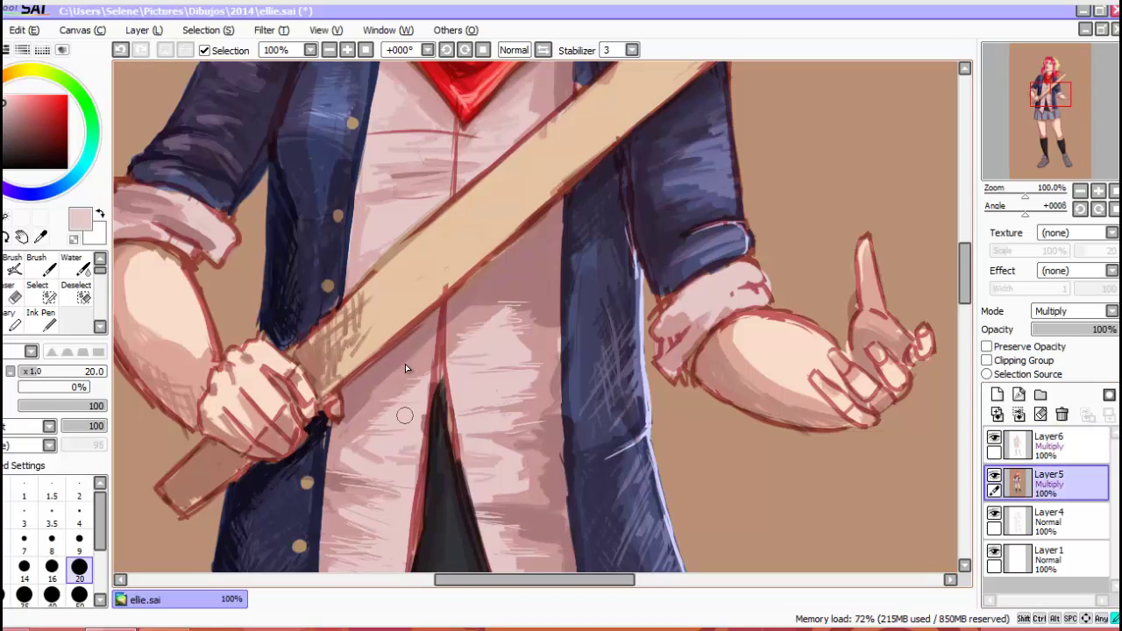
key(bracketleft)
key(bracketleft)
key(bracketleft)
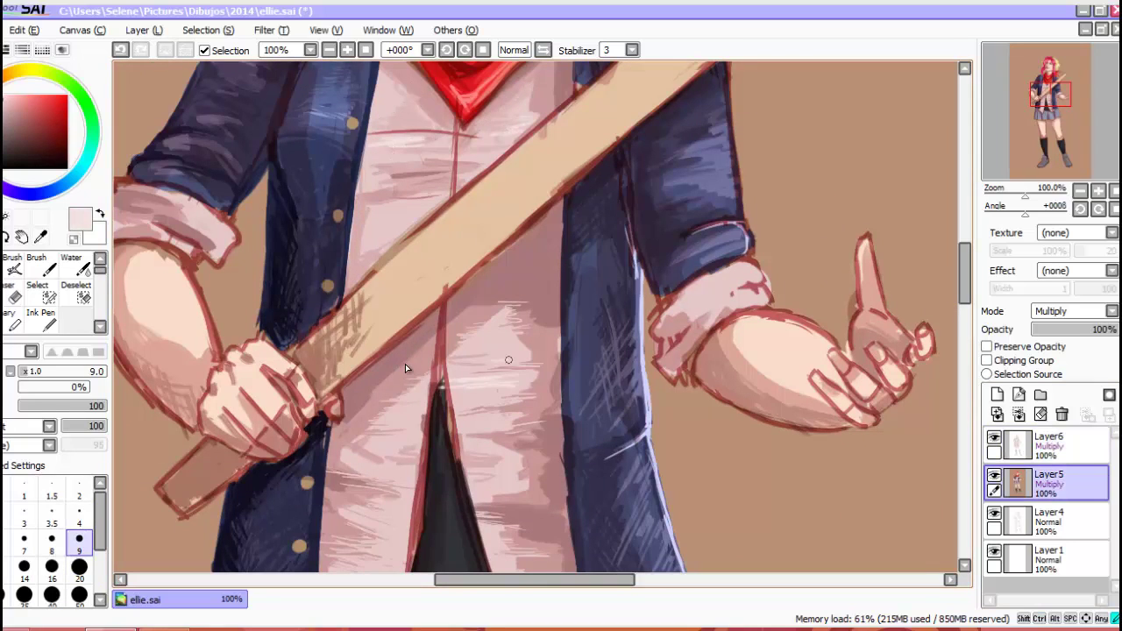
scroll(405, 364, down, 5)
mouse_move(406, 307)
mouse_down()
mouse_move(342, 358)
mouse_move(395, 412)
mouse_move(340, 400)
mouse_up()
drag(487, 351, 544, 385)
drag(512, 273, 468, 261)
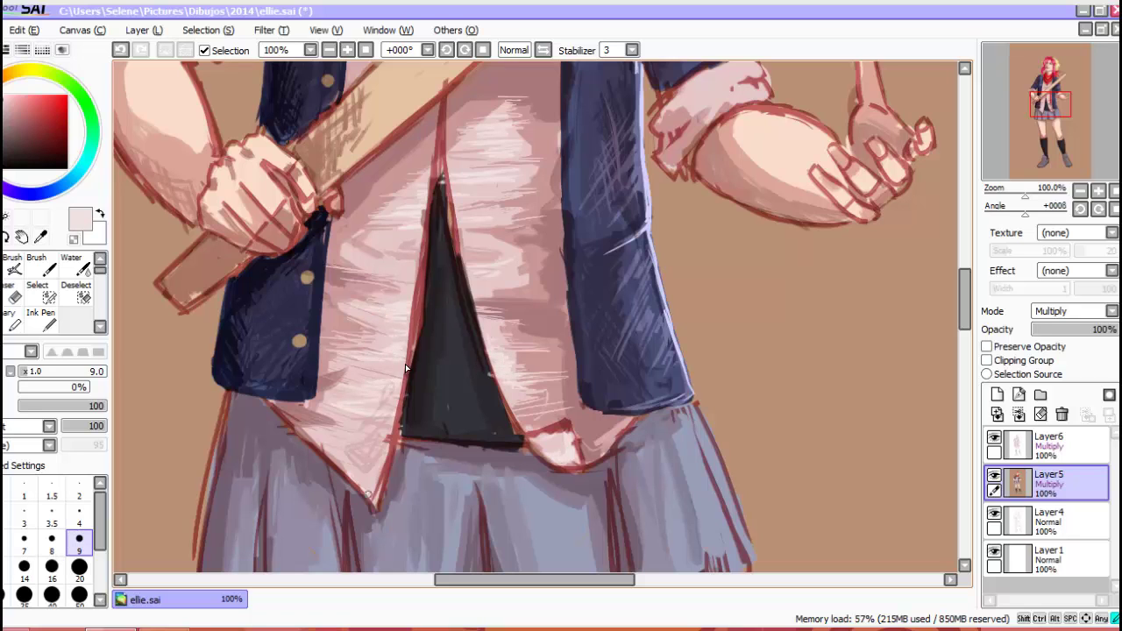
scroll(405, 364, up, 8)
key(ctrl+z)
- Shade the shirt darker on Layer6 below the bat and hand
key(Up)
alt+click(569, 399)
mouse_move(570, 400)
mouse_down()
mouse_move(497, 379)
mouse_move(561, 326)
mouse_move(561, 363)
mouse_up()
mouse_move(379, 500)
mouse_down()
mouse_move(437, 440)
mouse_move(430, 434)
mouse_up()
drag(522, 351, 448, 412)
- Dot four small dark size-4 buttons down the shirt placket
scroll(405, 364, down, 6)
alt+click(373, 481)
scroll(405, 364, down, 2)
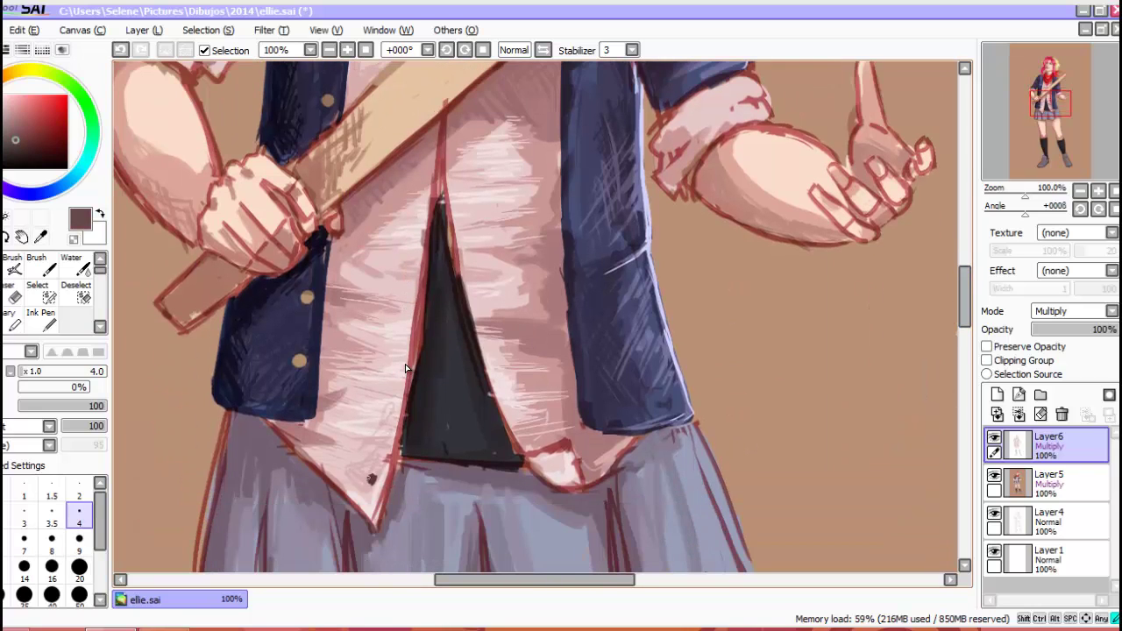
click(388, 423)
click(395, 370)
click(404, 314)
click(410, 262)
click(421, 206)
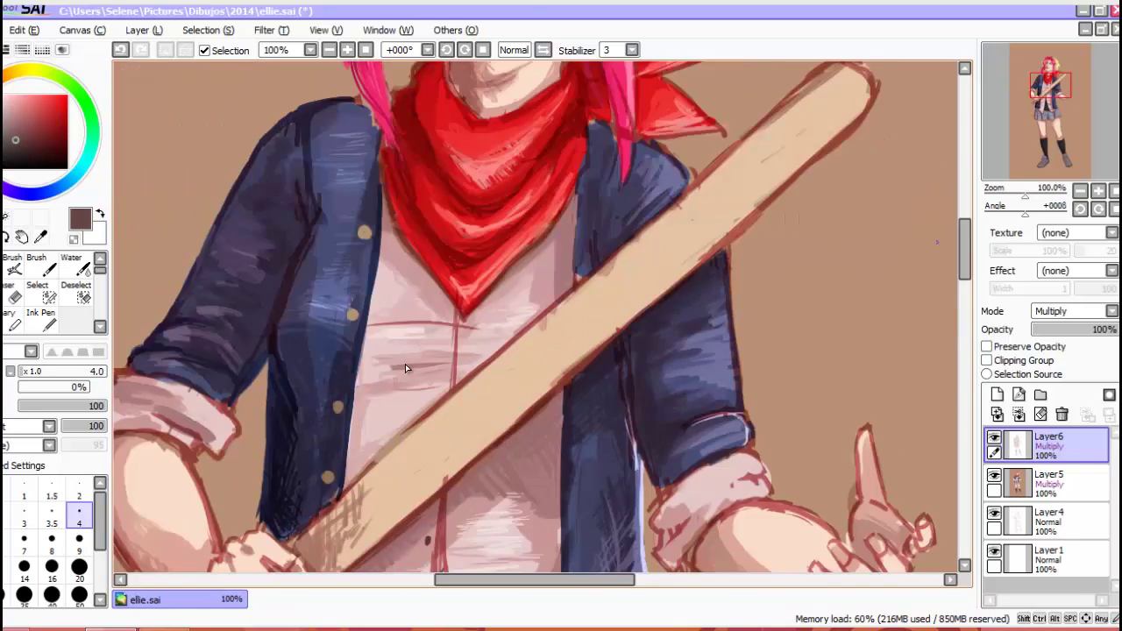
key(minus)
key(minus)
key(minus)
key(minus)
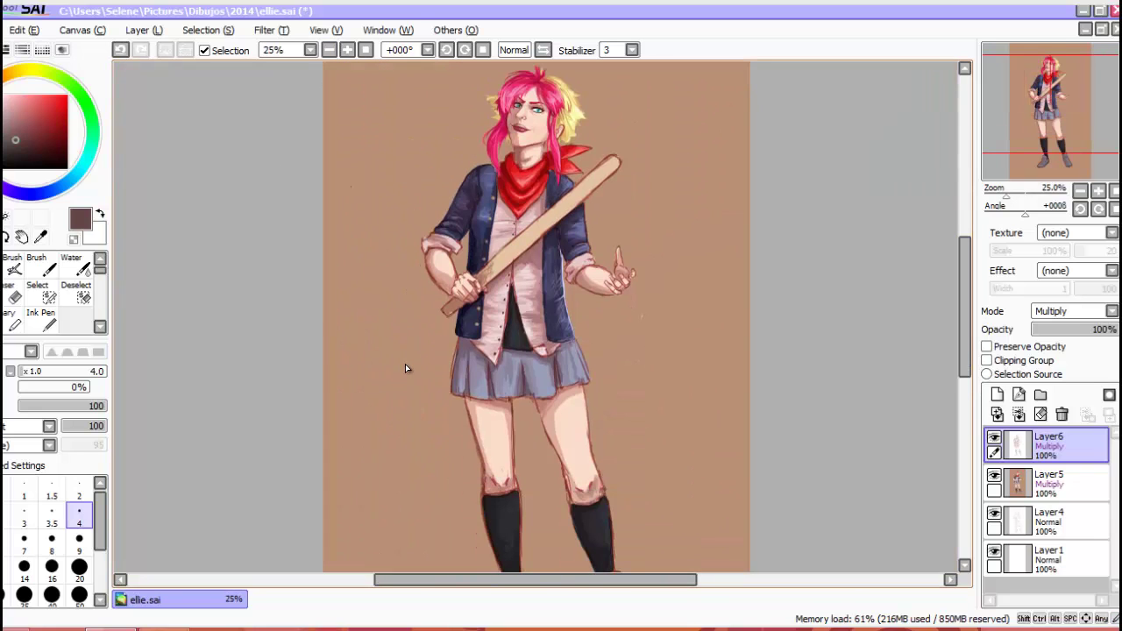
- Erase and redraw the jaw line darker, hatching shadow beneath it and touching it up near the ear
key(plus)
key(plus)
key(plus)
scroll(405, 363, up, 5)
key(e)
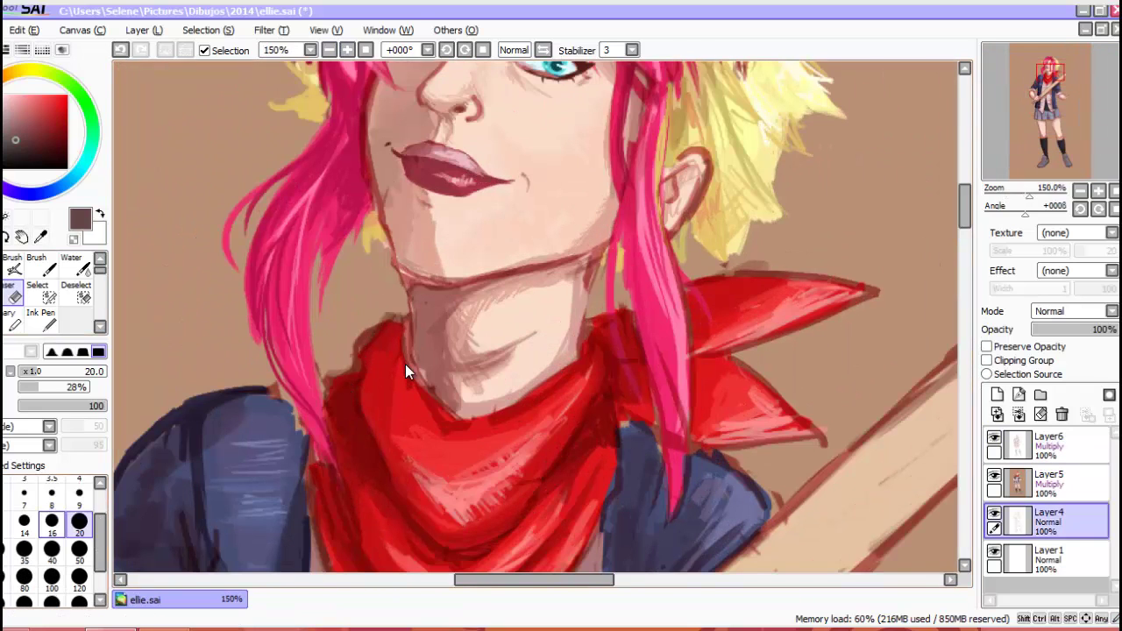
drag(412, 284, 533, 268)
drag(391, 282, 614, 230)
click(1048, 482)
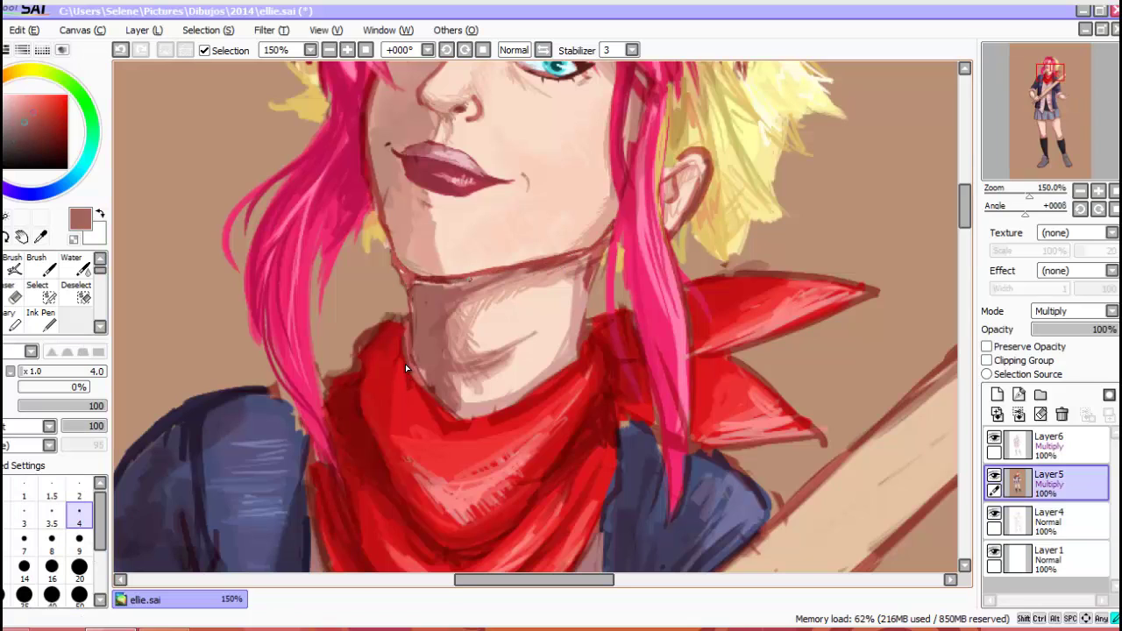
mouse_move(409, 282)
mouse_down()
mouse_move(498, 277)
mouse_move(459, 324)
mouse_move(408, 304)
mouse_up()
alt+click(465, 316)
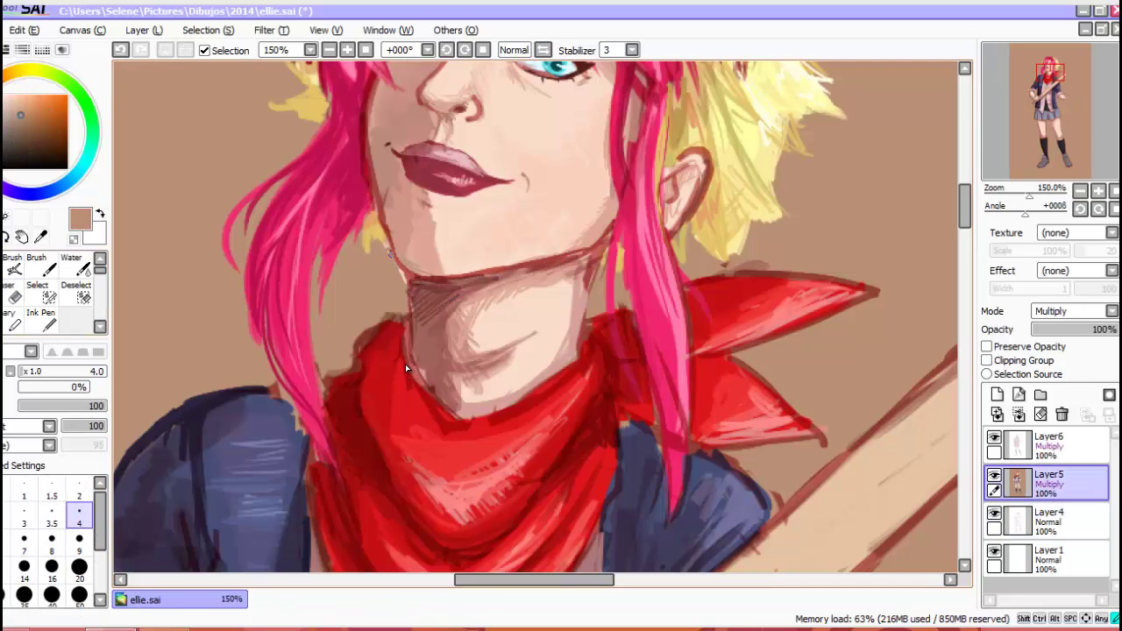
drag(389, 256, 409, 301)
- Touch up the jaw near the neck and draw a dark reddish-brown neck line
click(1048, 522)
key(e)
click(1048, 483)
mouse_move(587, 254)
mouse_down()
mouse_move(600, 293)
mouse_move(583, 328)
mouse_up()
alt+click(403, 263)
drag(560, 262, 600, 251)
scroll(405, 369, up, 5)
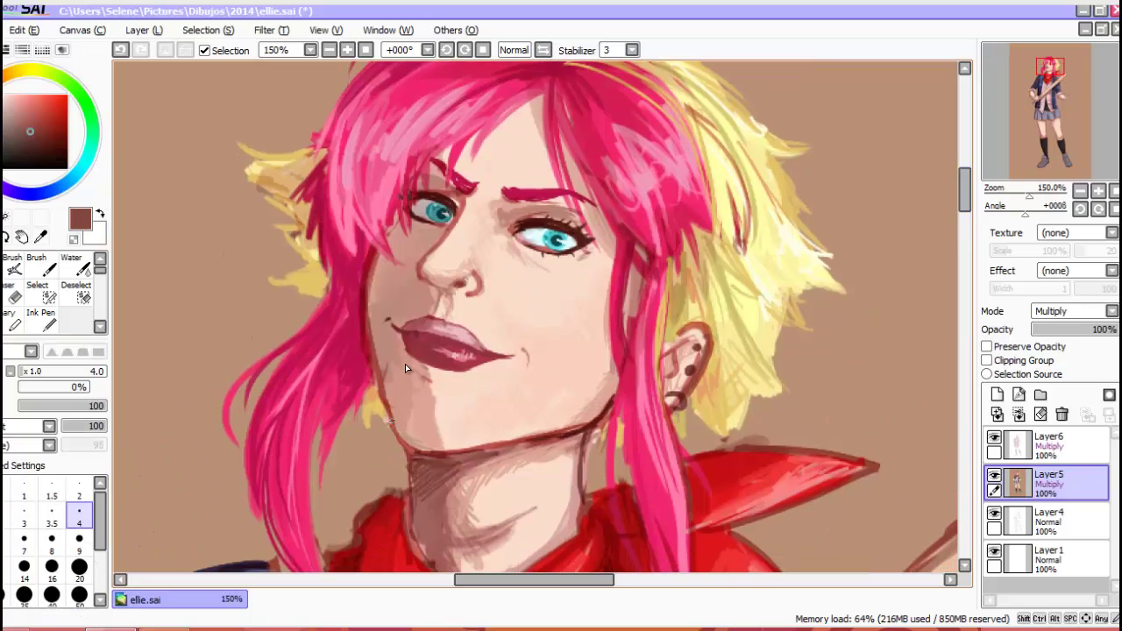
- Switch to the eraser on Layer4 and zoom out to 16.66%, then in to 75% on the skirt
click(1048, 522)
key(e)
scroll(405, 364, down, 4)
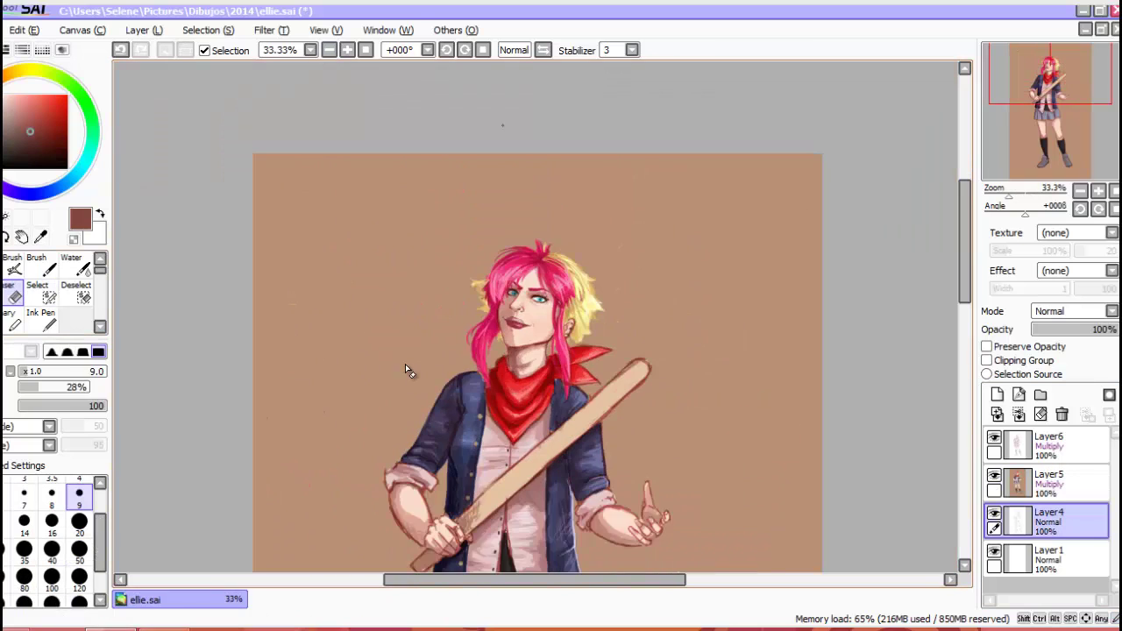
scroll(405, 364, down, 2)
scroll(406, 364, up, 1)
scroll(405, 364, down, 1)
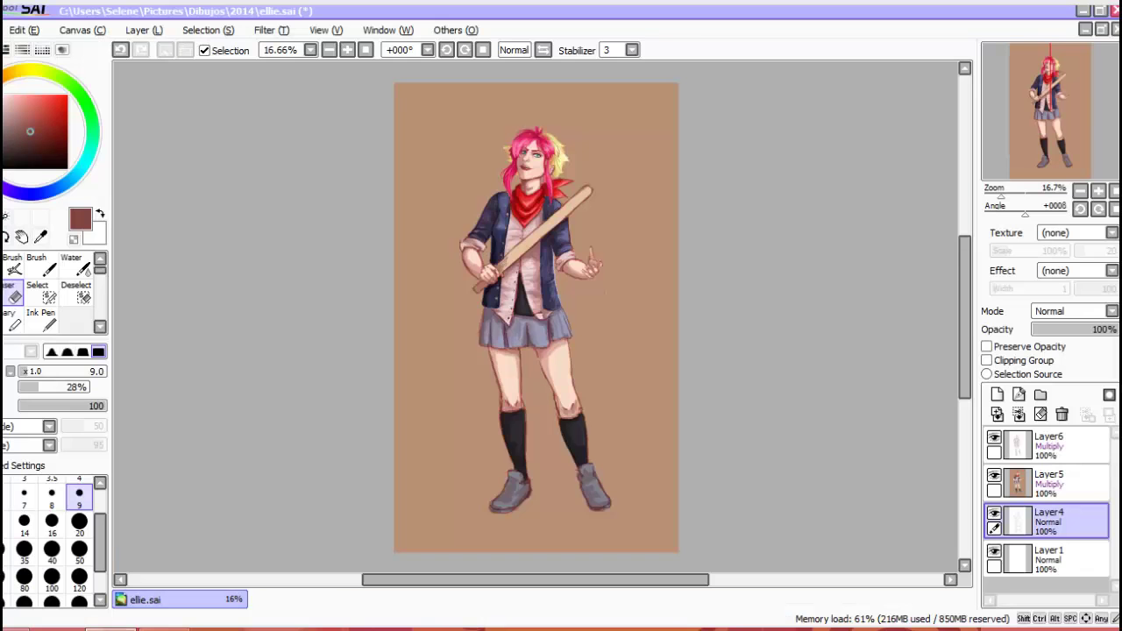
scroll(405, 363, up, 5)
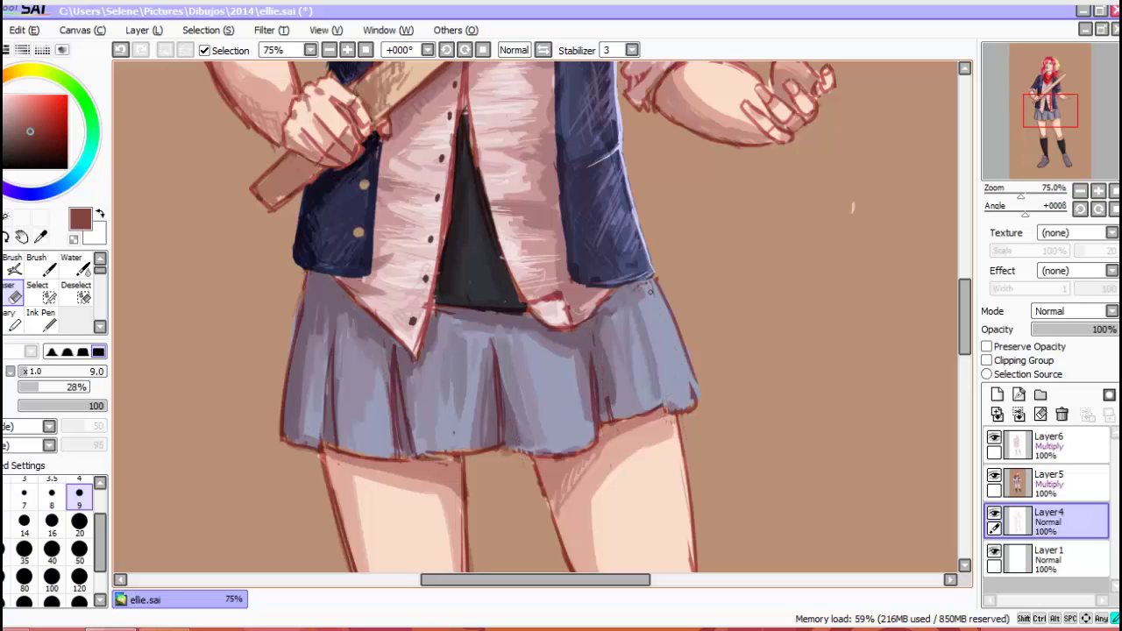
- On Layer5 (Multiply), paint pale highlight strokes across the skirt and its right edge
click(1049, 480)
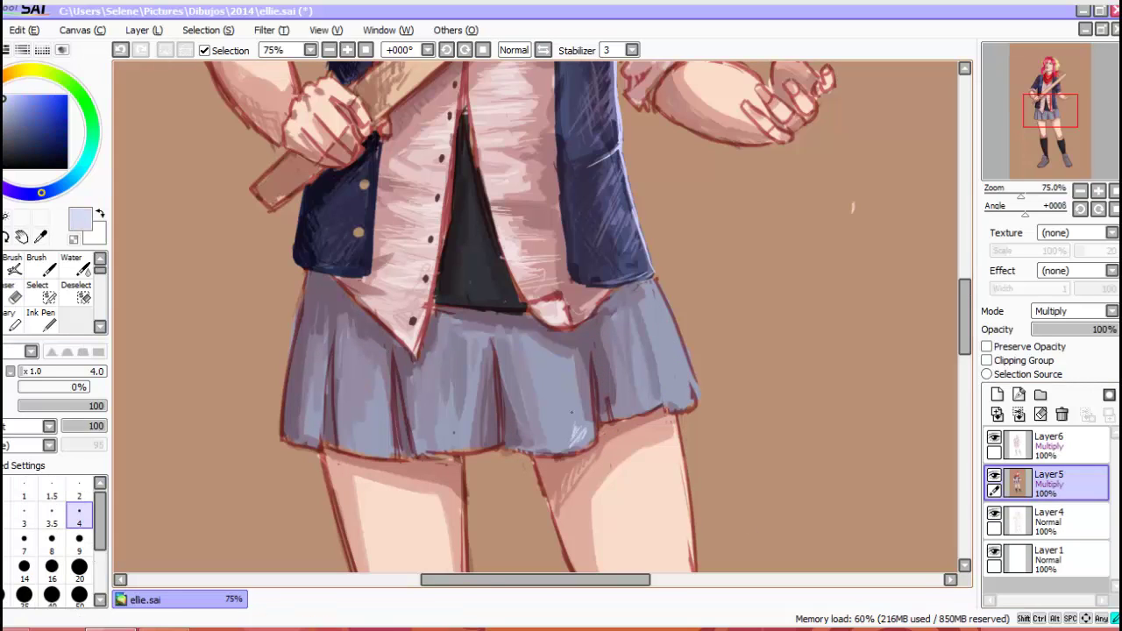
drag(683, 399, 668, 326)
drag(472, 396, 471, 365)
drag(539, 428, 563, 405)
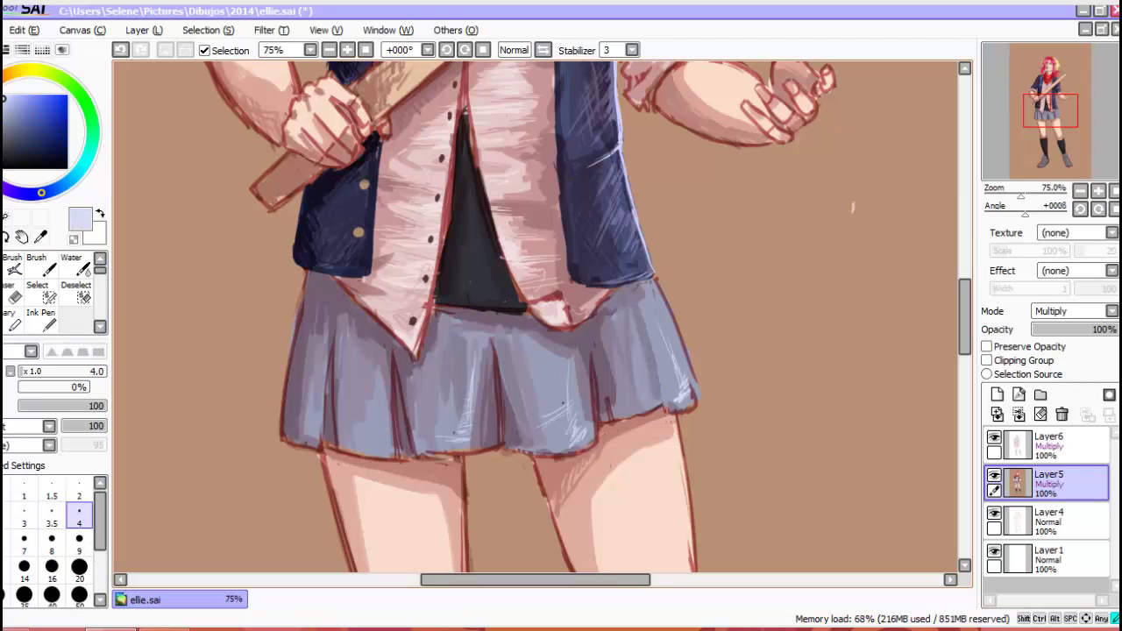
drag(380, 444, 375, 363)
- Sample the skirt's grey-blue and darken the skirt's left edge with it
alt+click(395, 394)
drag(290, 440, 294, 397)
drag(290, 410, 307, 303)
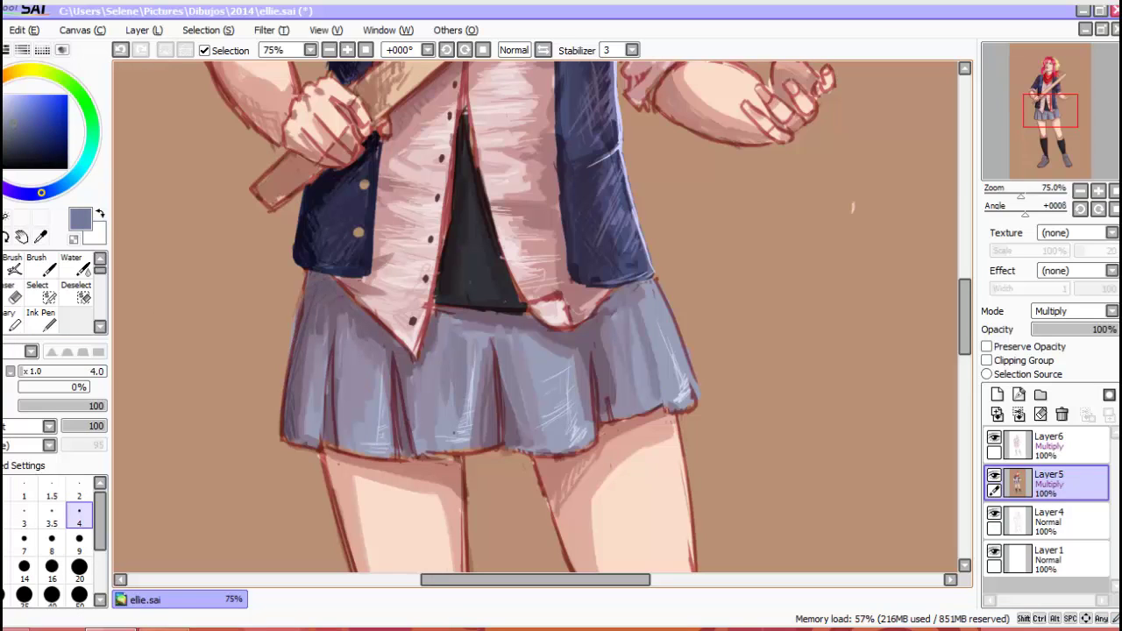
scroll(535, 315, down, 2)
scroll(535, 315, down, 4)
click(1048, 522)
click(14, 296)
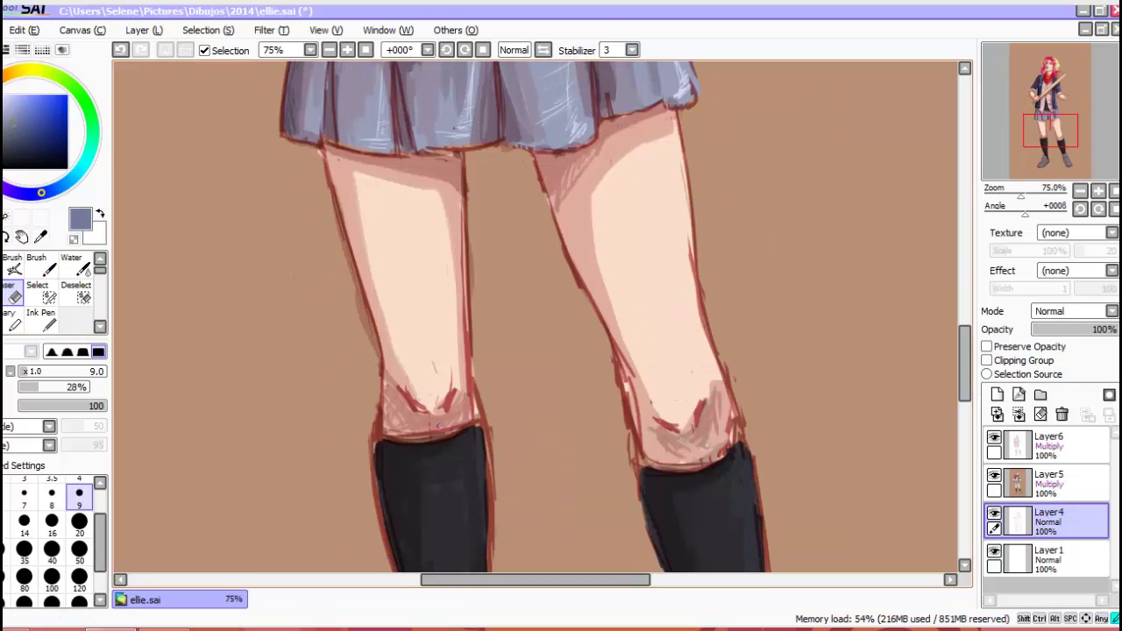
- Erase to lighten the red outlines along the left thigh and around both knees
drag(476, 434, 480, 379)
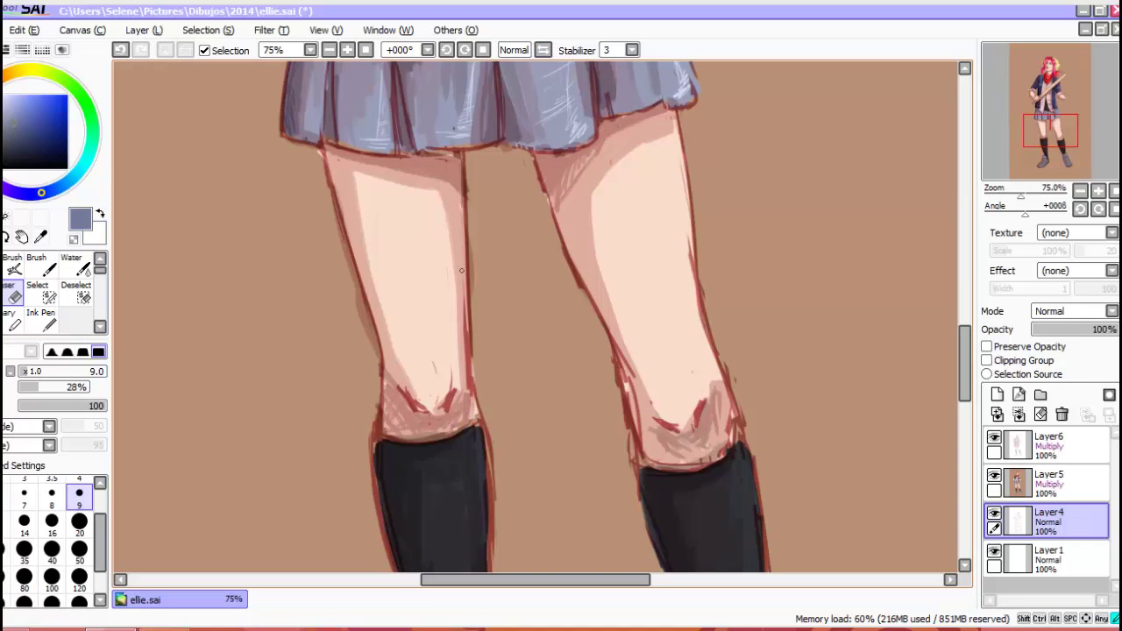
drag(462, 271, 469, 396)
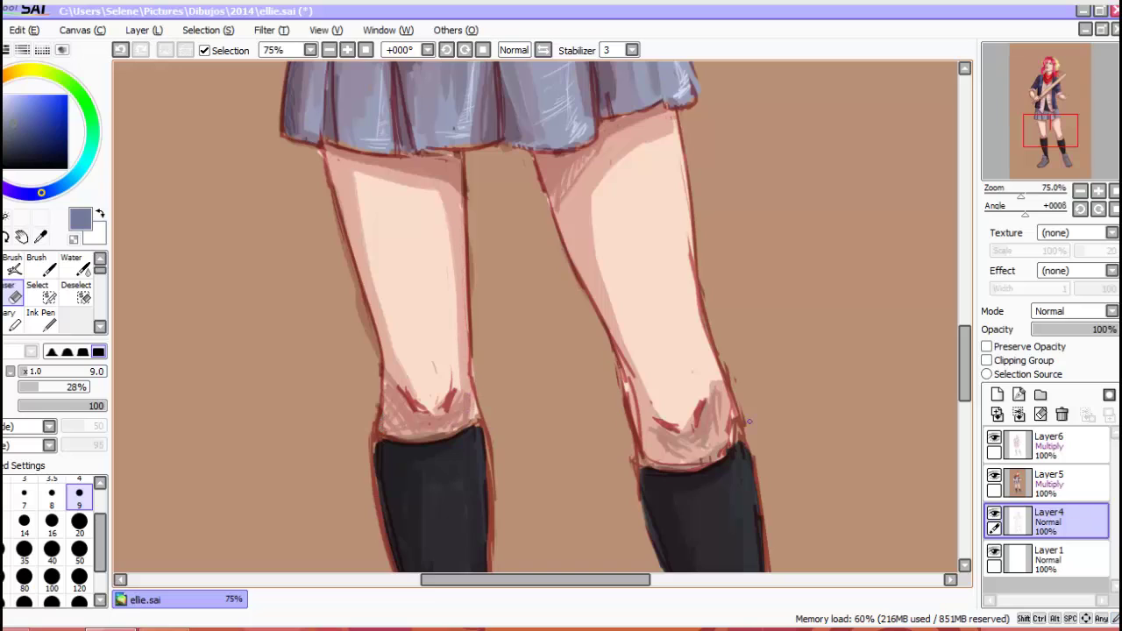
drag(728, 454, 737, 408)
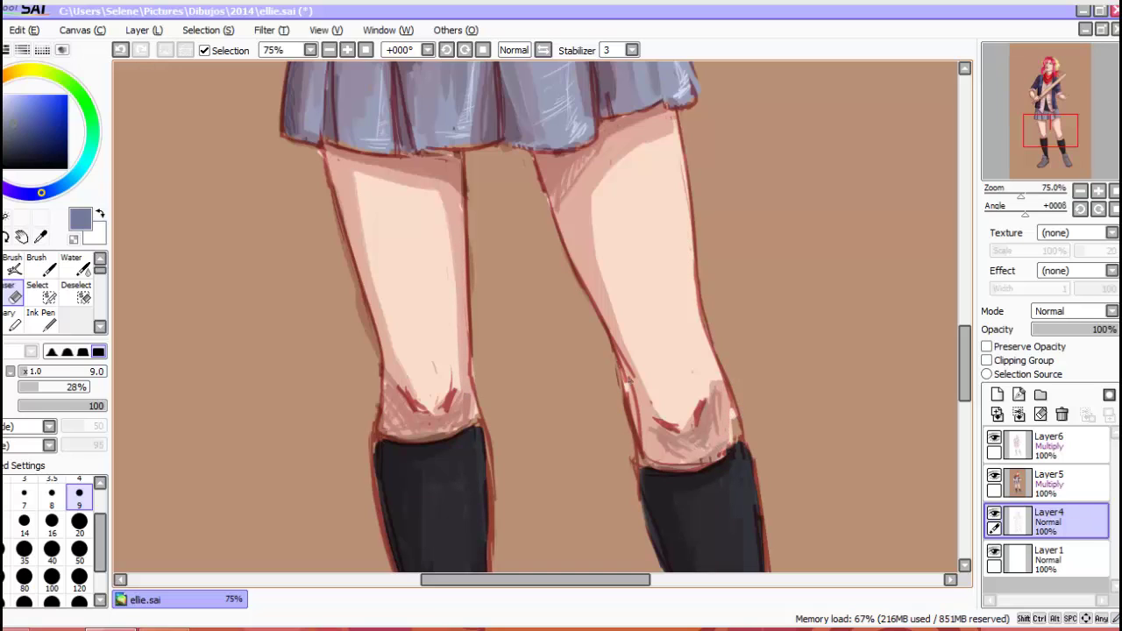
drag(638, 451, 613, 342)
- Soften the red outline edges along both socks with a larger eraser
key(n)
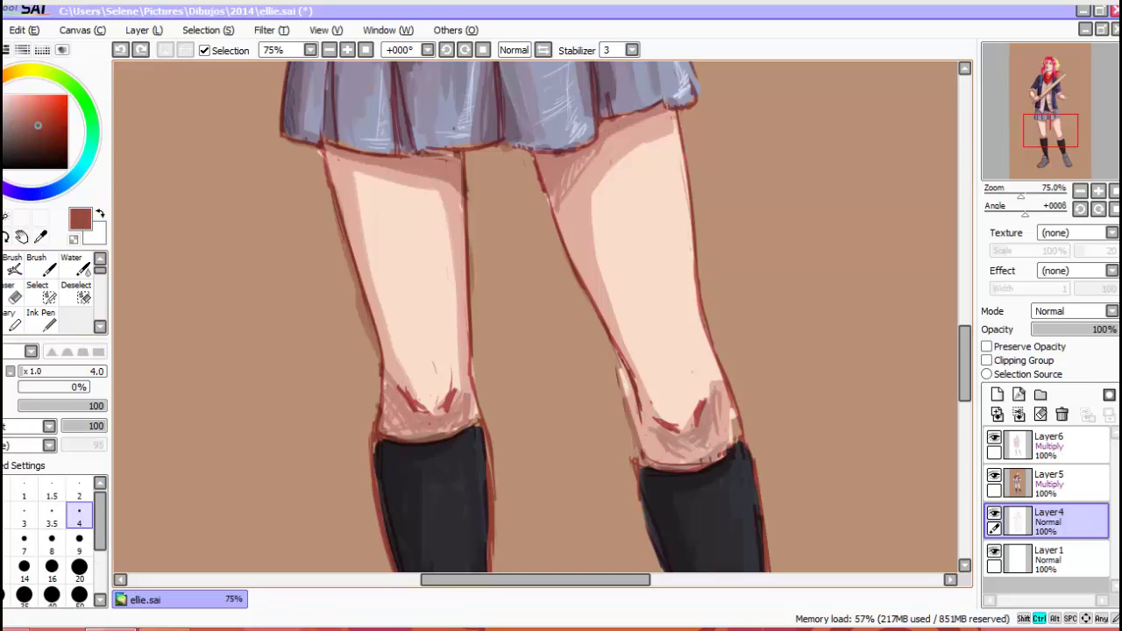
scroll(535, 316, down, 5)
key(e)
drag(639, 194, 640, 240)
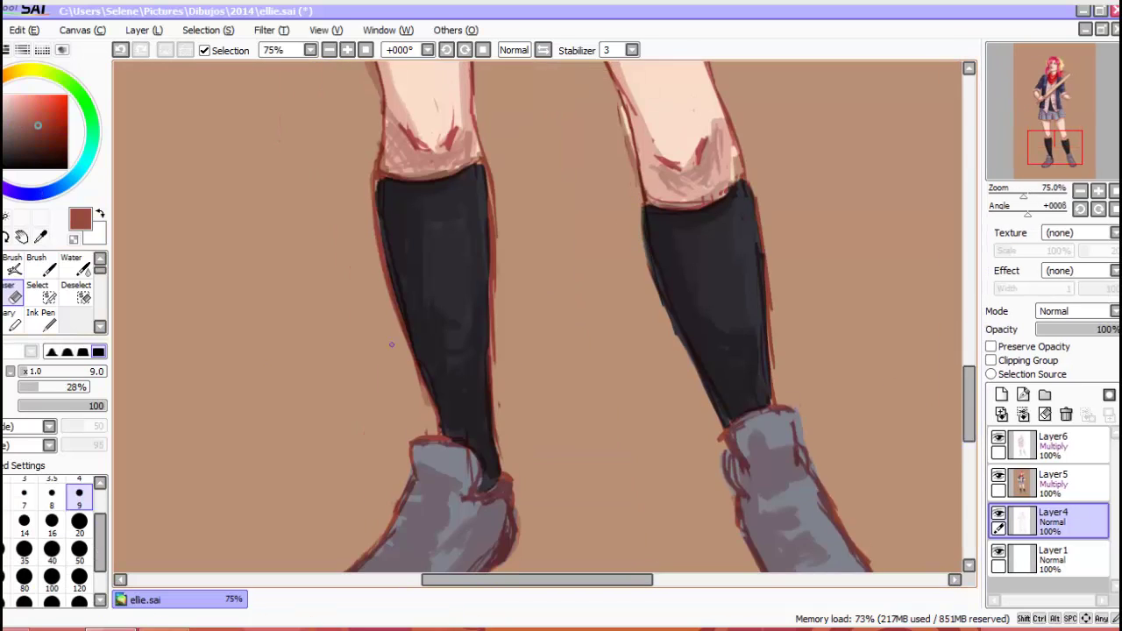
drag(490, 158, 504, 386)
drag(759, 203, 776, 390)
mouse_move(373, 166)
mouse_down()
mouse_move(370, 204)
mouse_move(441, 413)
mouse_up()
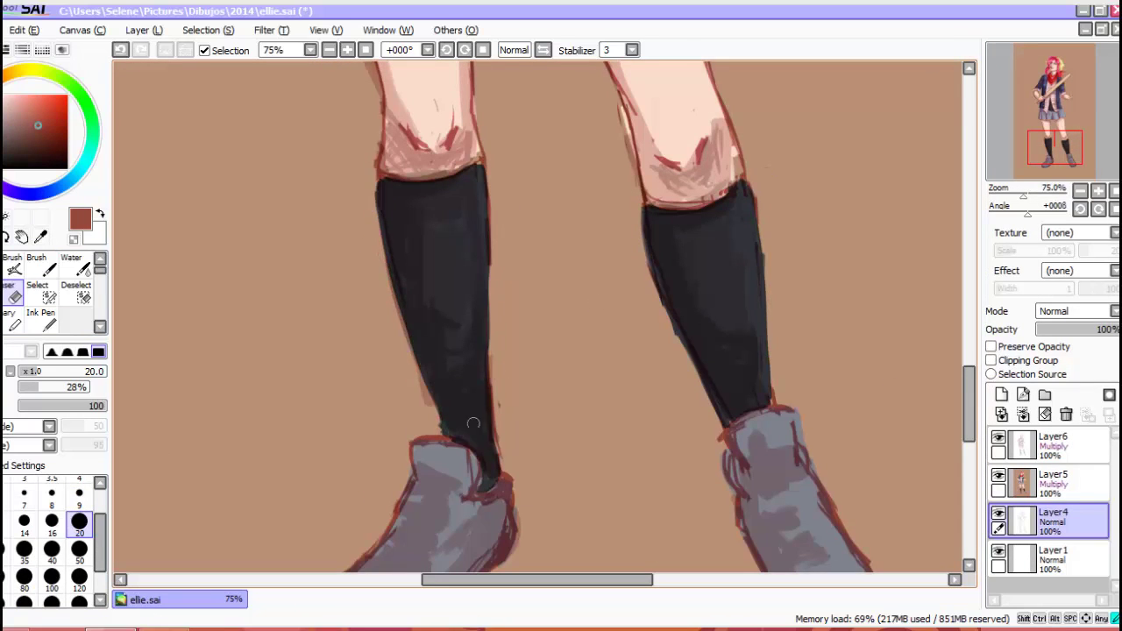
drag(488, 333, 502, 456)
drag(647, 233, 723, 412)
drag(745, 156, 756, 224)
scroll(608, 350, down, 5)
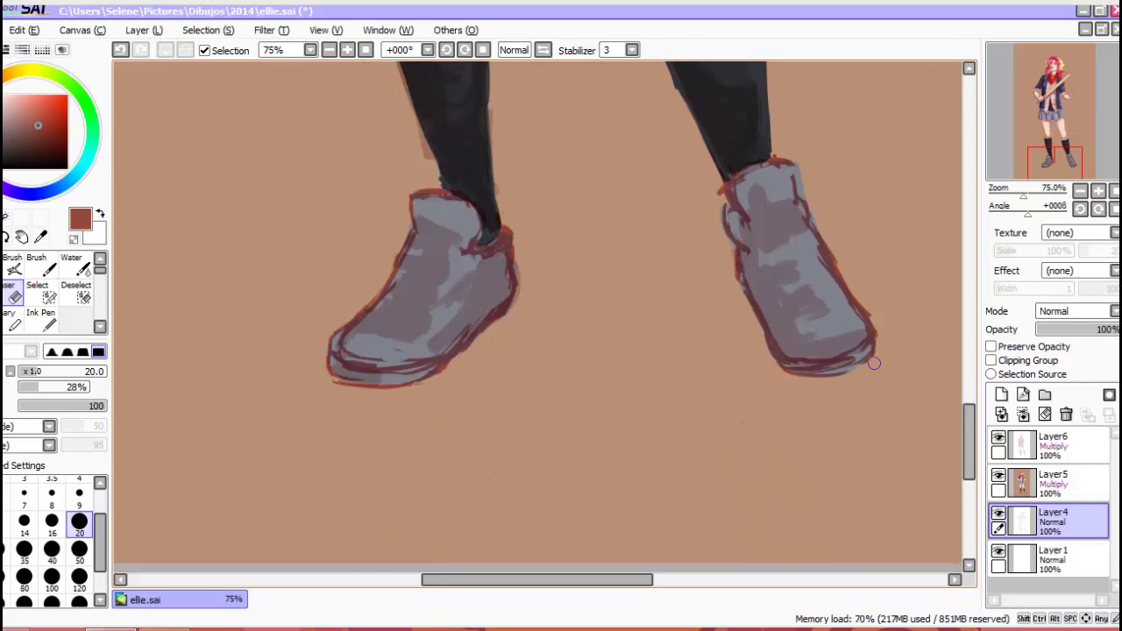
scroll(464, 237, up, 5)
scroll(579, 316, up, 5)
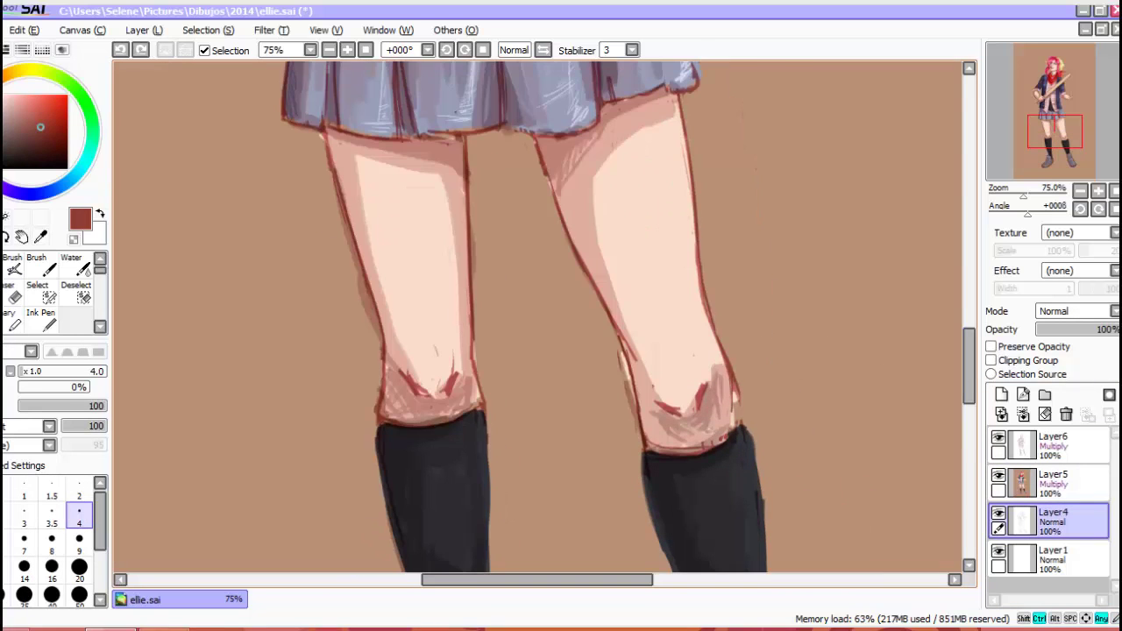
- Sample the light skin colour and switch between Layer5, Layer4 and Layer6
click(1052, 482)
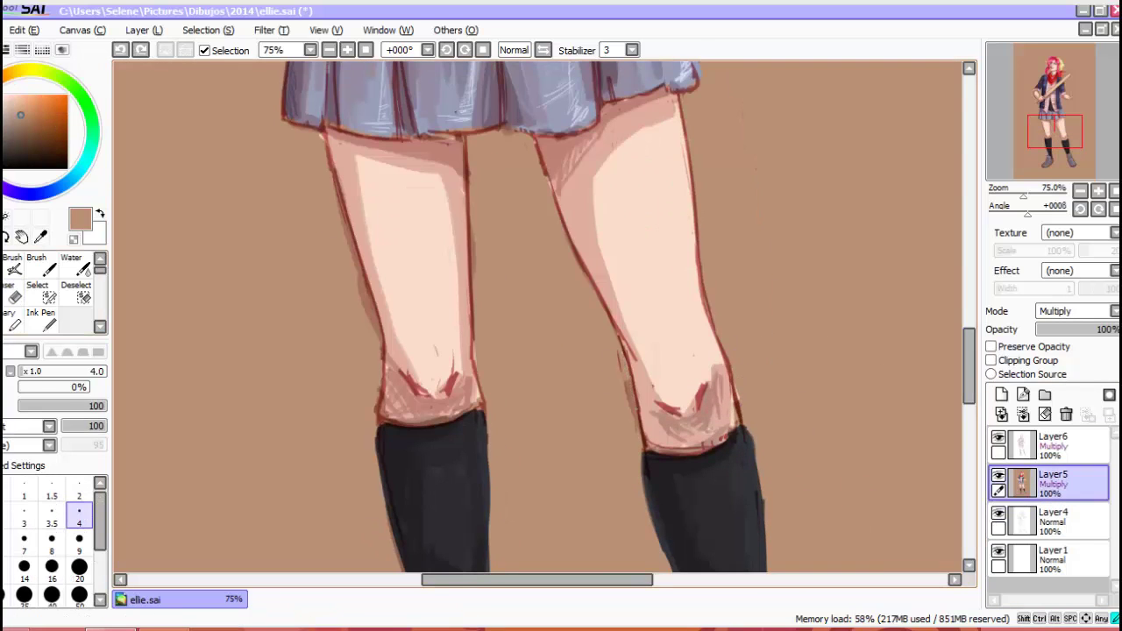
alt+click(627, 368)
click(1052, 522)
key(e)
click(1052, 445)
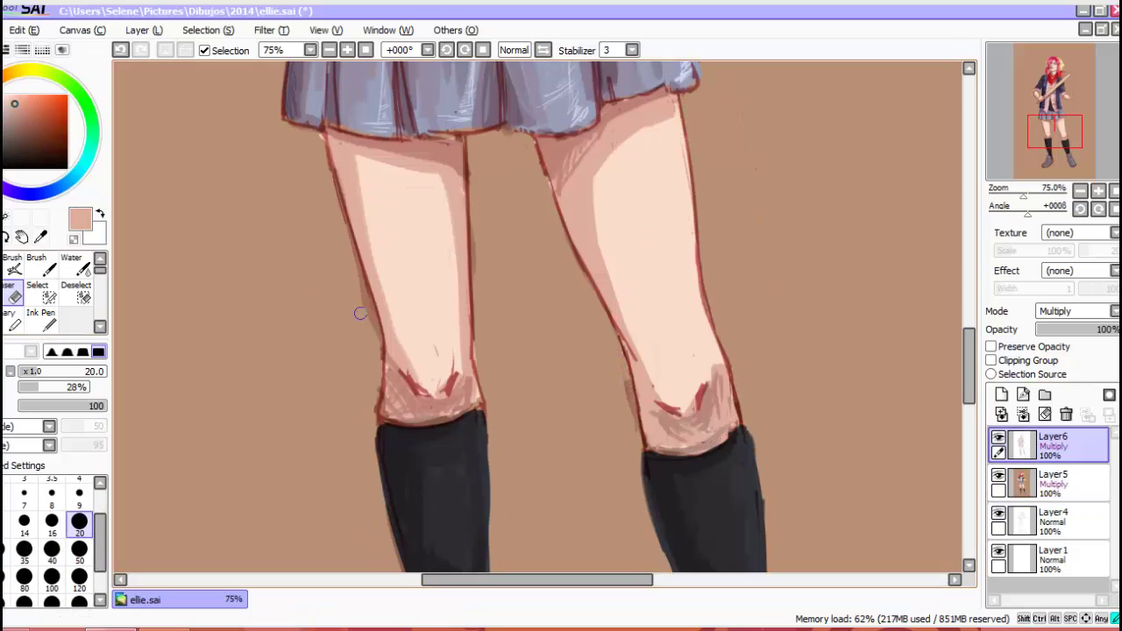
- Paint brown over the right sock's left and dark edges on Layer5
scroll(620, 414, down, 4)
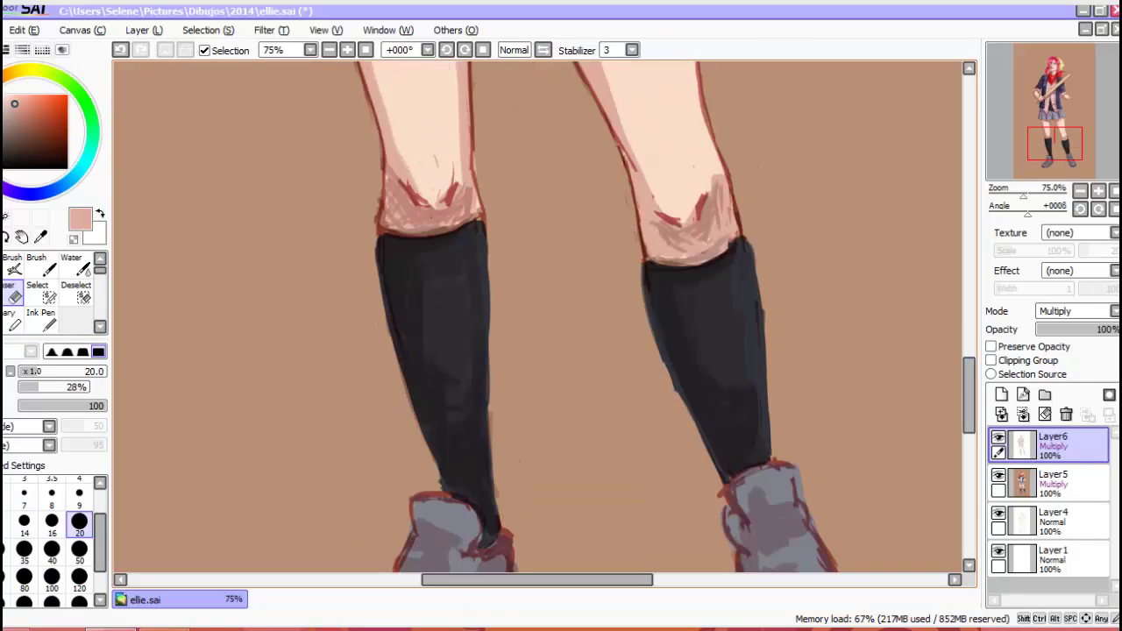
alt+click(639, 351)
key(n)
drag(650, 323, 676, 382)
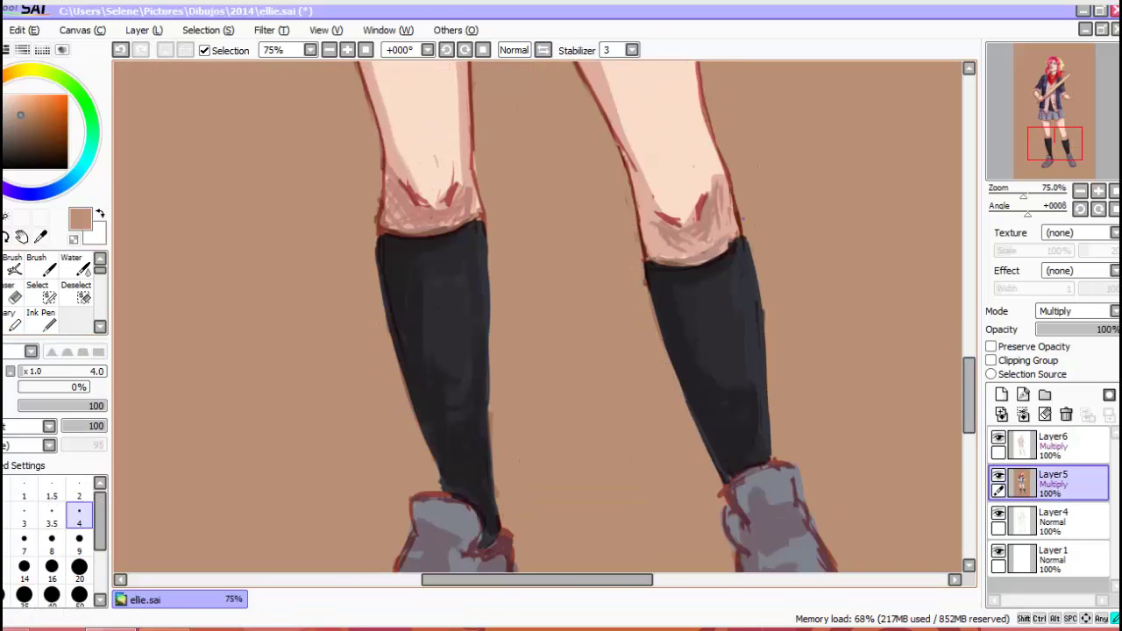
drag(747, 238, 765, 363)
key(minus)
key(minus)
key(minus)
- Transform the selected shoes, apply it, and clear the selection
key(ctrl+t)
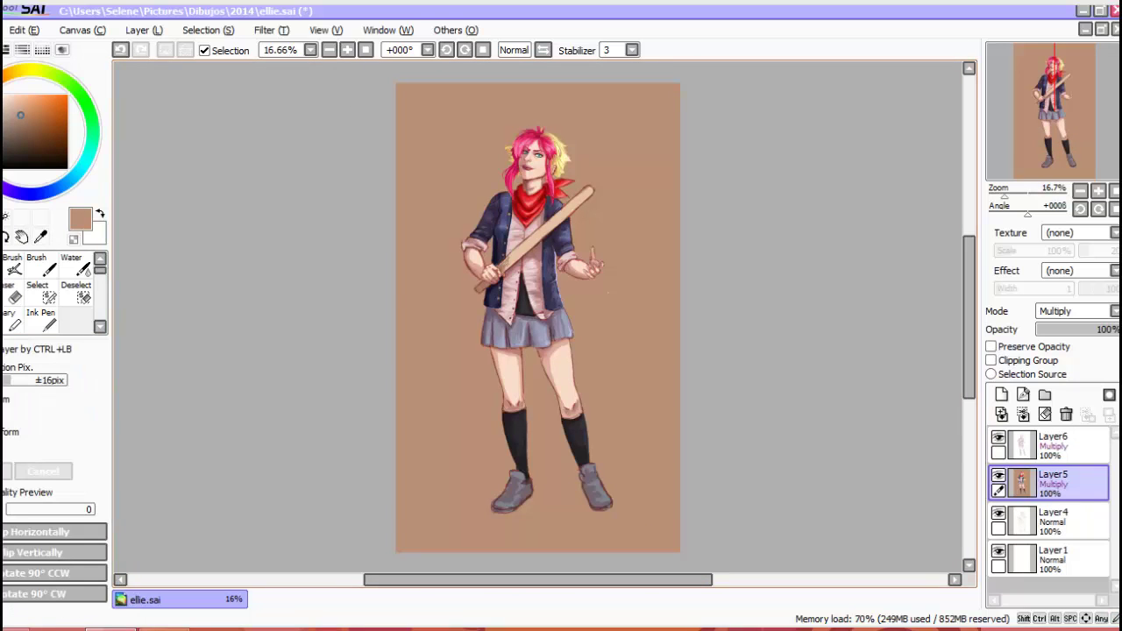
key(Return)
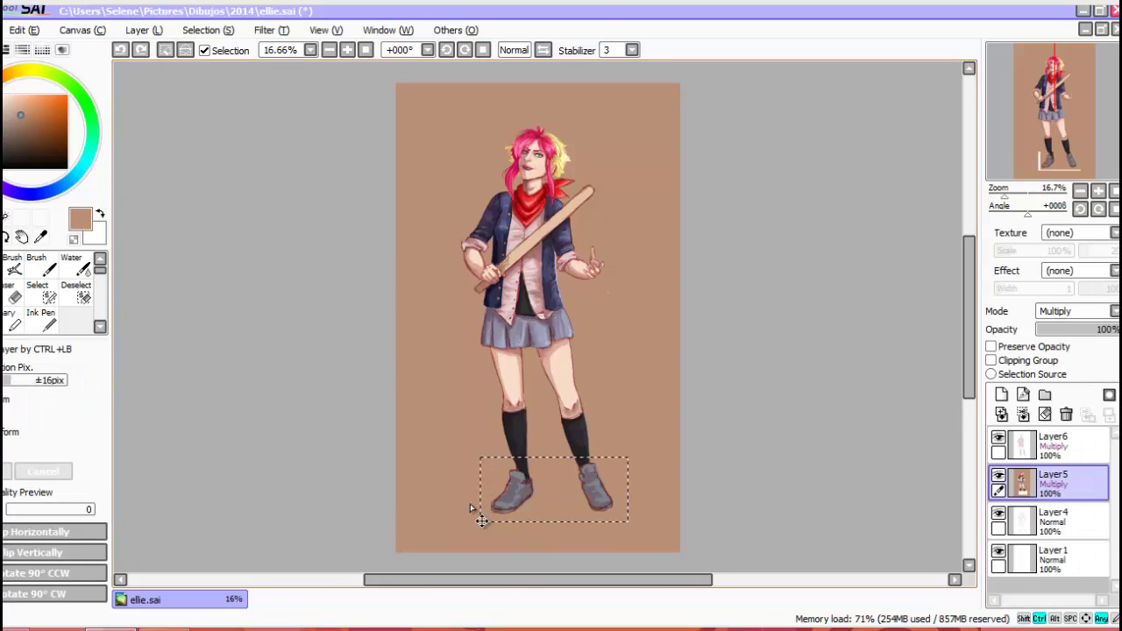
key(ctrl+d)
scroll(617, 517, up, 1)
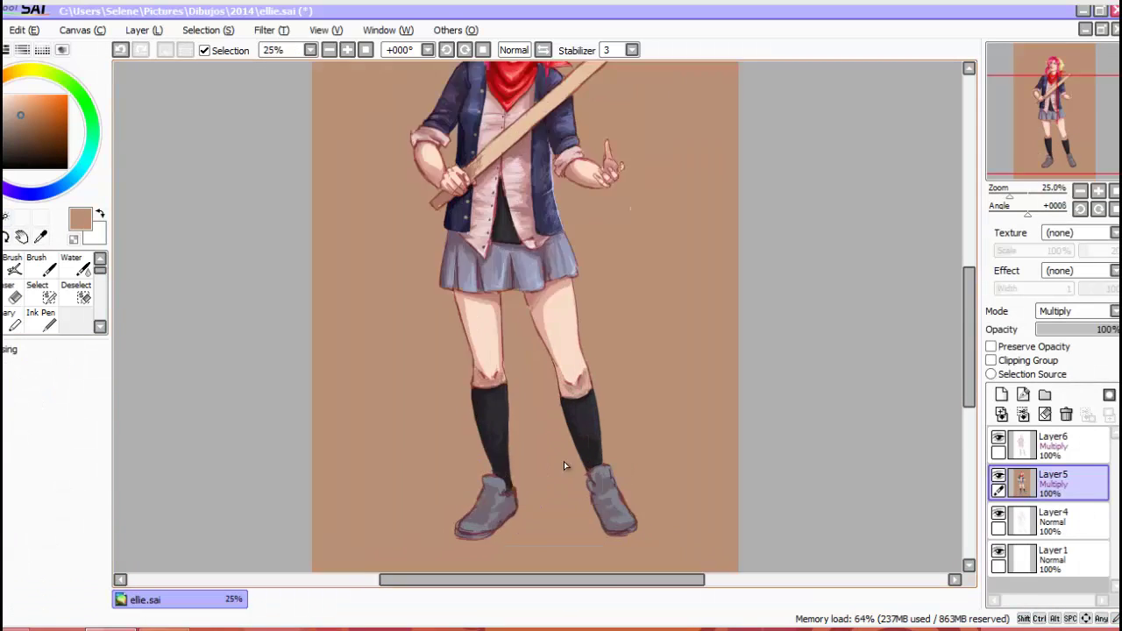
scroll(564, 462, up, 1)
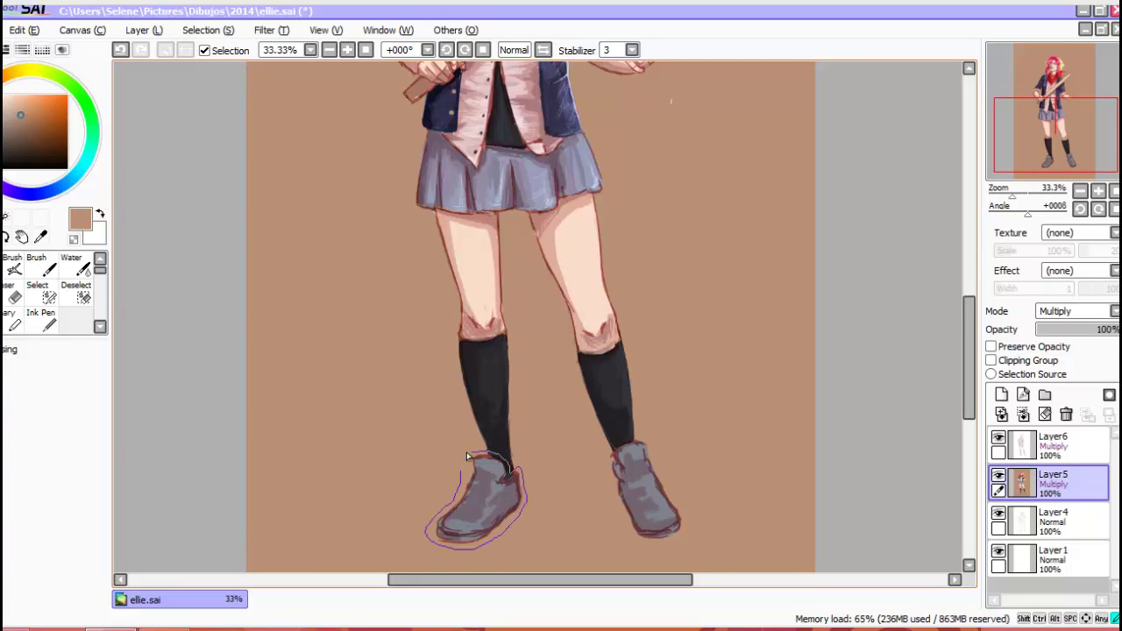
- Free-transform the left shoe and merge it back into Layer5
key(ctrl+t)
key(Return)
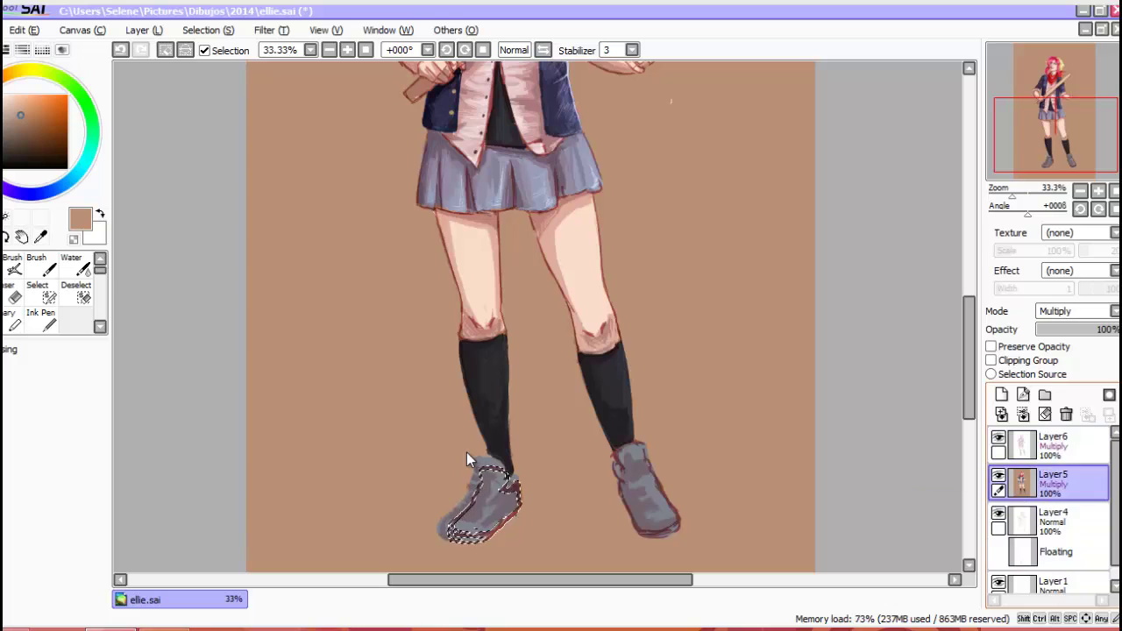
key(ctrl+t)
key(Return)
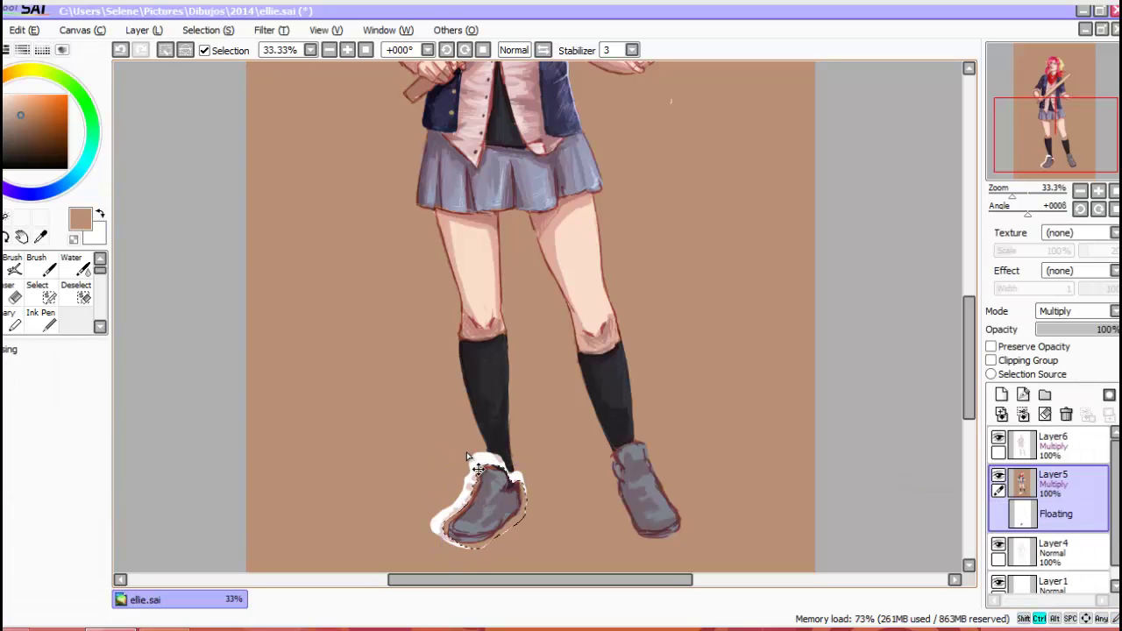
key(ctrl+d)
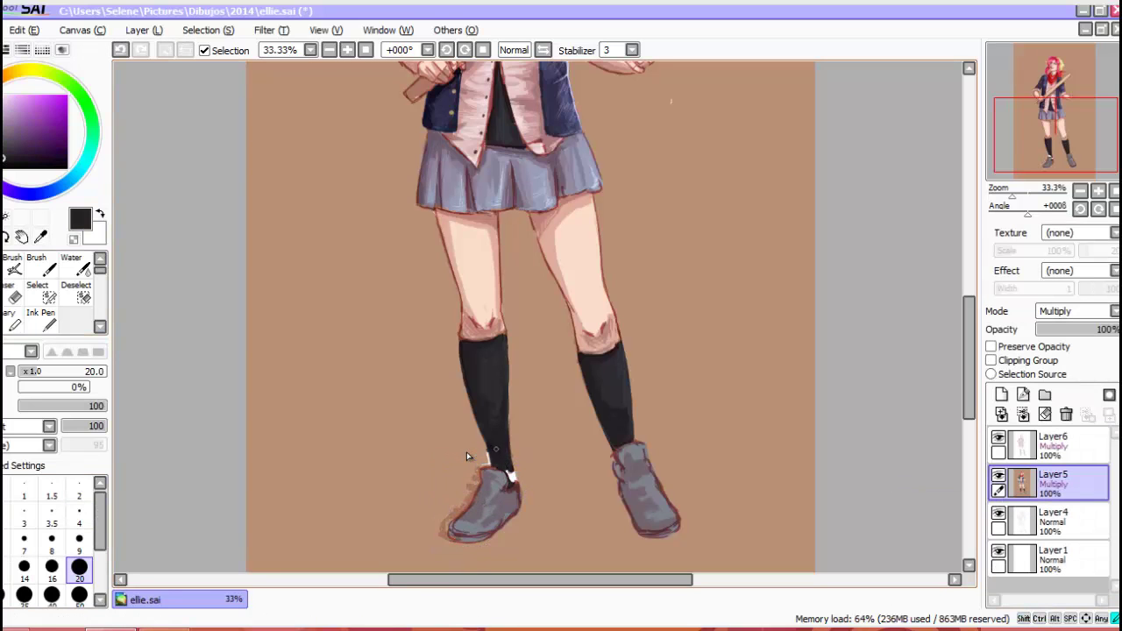
alt+click(466, 456)
scroll(467, 456, up, 2)
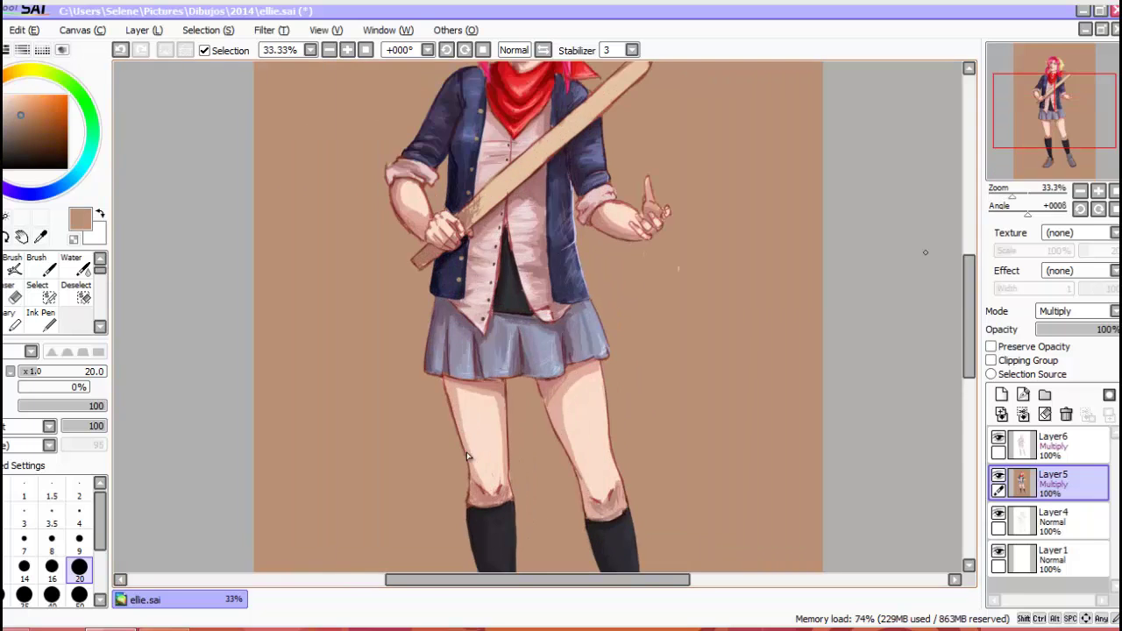
scroll(467, 456, down, 5)
- Transform the right shoe into its new position, undoing and recommitting the change
key(ctrl+t)
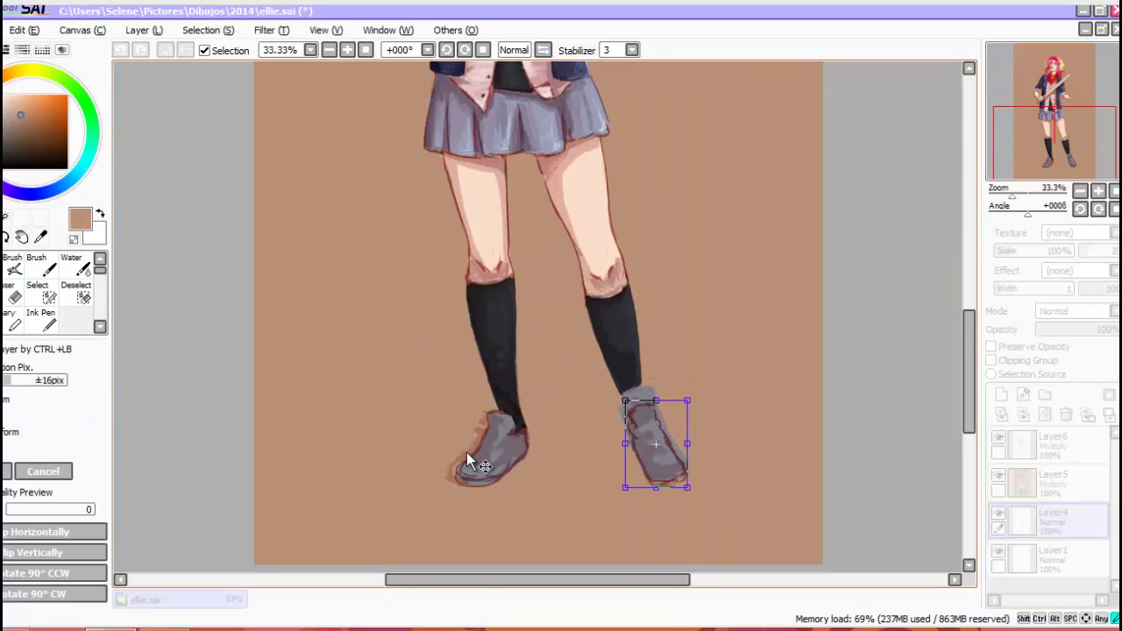
key(Return)
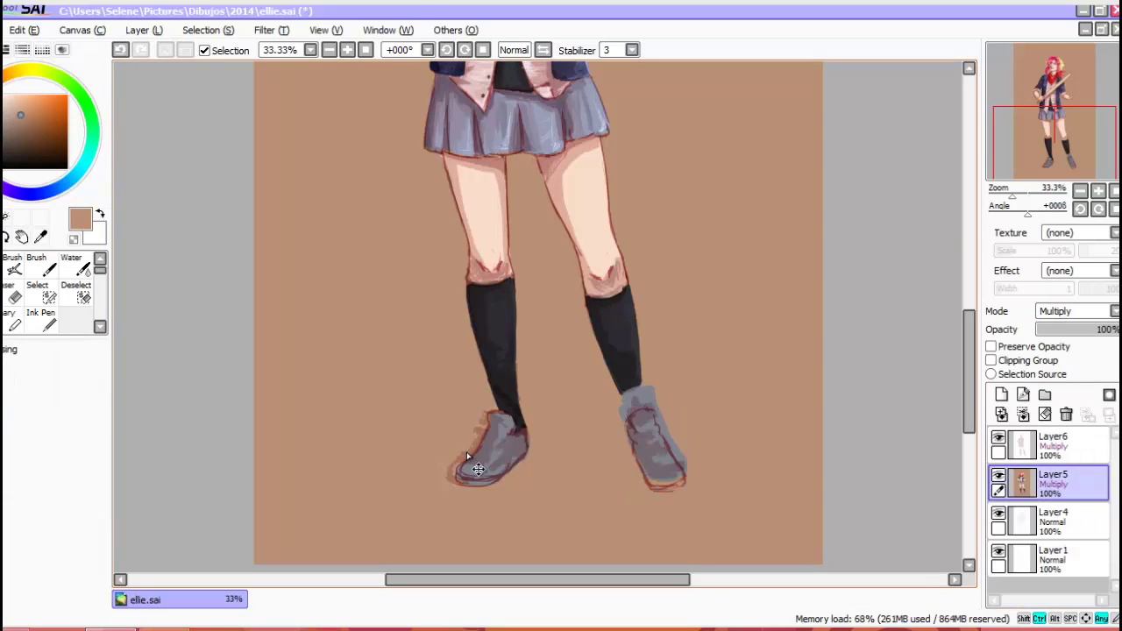
key(ctrl+z)
key(ctrl+t)
key(Return)
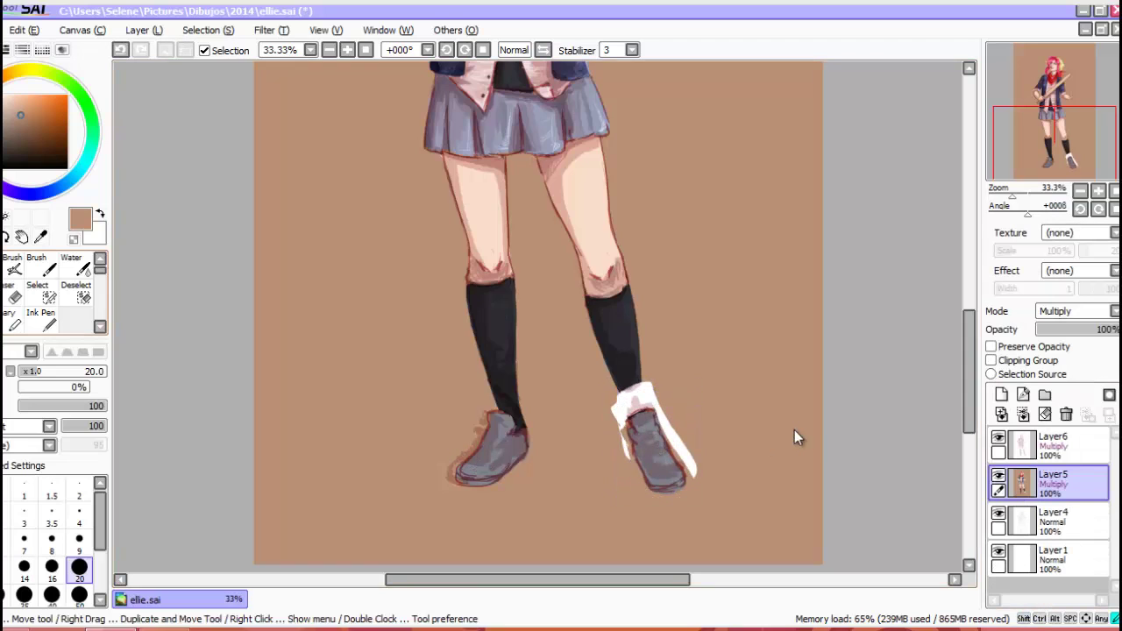
- Brush background colour over the white patch beside the right shoe, then zoom in on the shoes
drag(626, 400, 614, 447)
mouse_move(649, 384)
mouse_down()
mouse_move(693, 477)
mouse_move(615, 381)
mouse_up()
alt+click(795, 434)
key(minus)
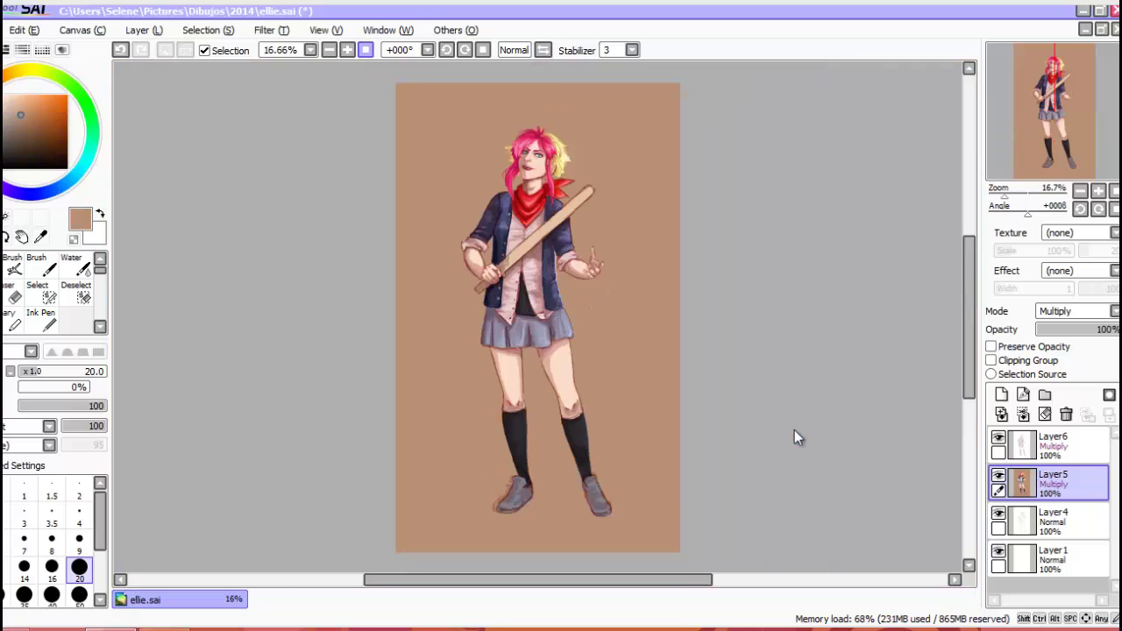
key(plus)
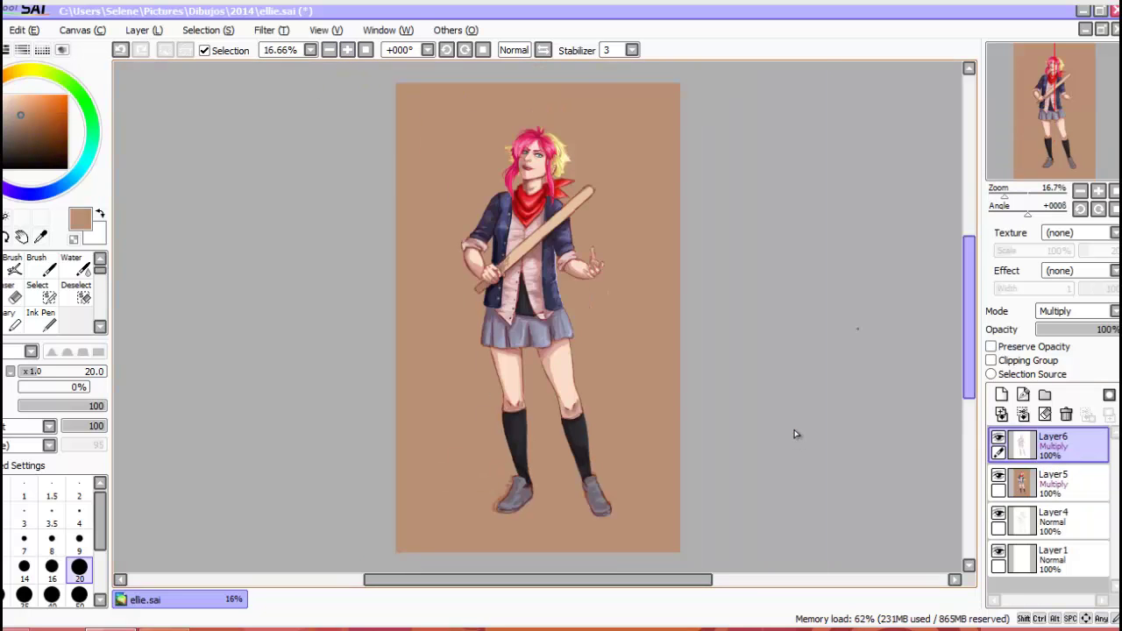
key(plus)
key(plus)
scroll(795, 430, down, 5)
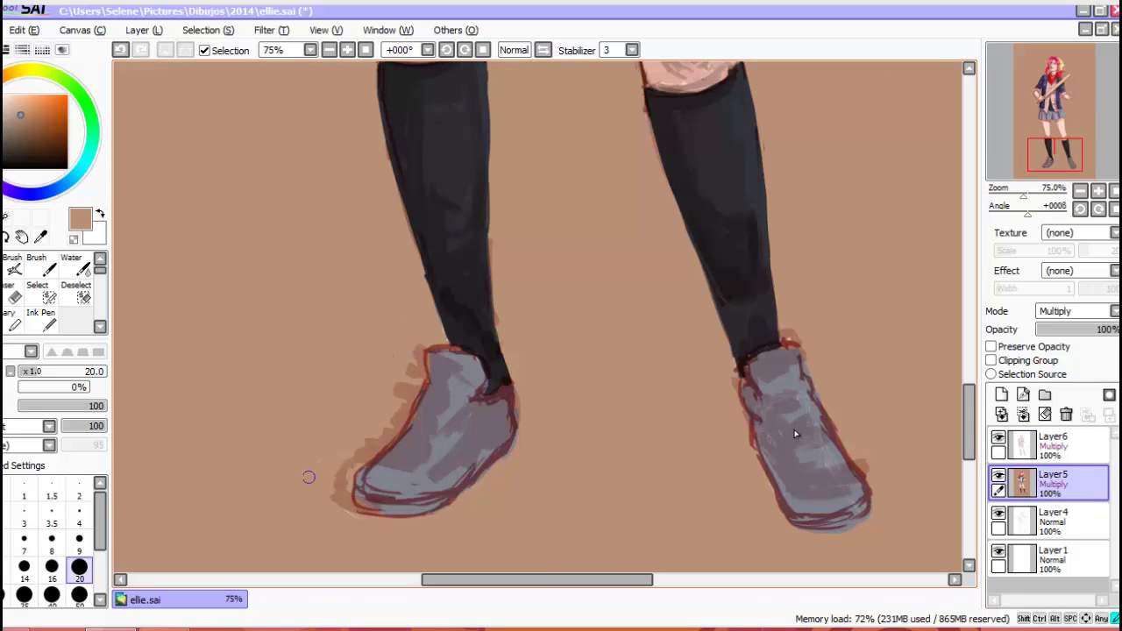
- Erase the tan haze around the left shoe on Layer6
alt+click(830, 477)
key(e)
mouse_move(412, 377)
mouse_down()
mouse_move(343, 456)
mouse_move(351, 509)
mouse_up()
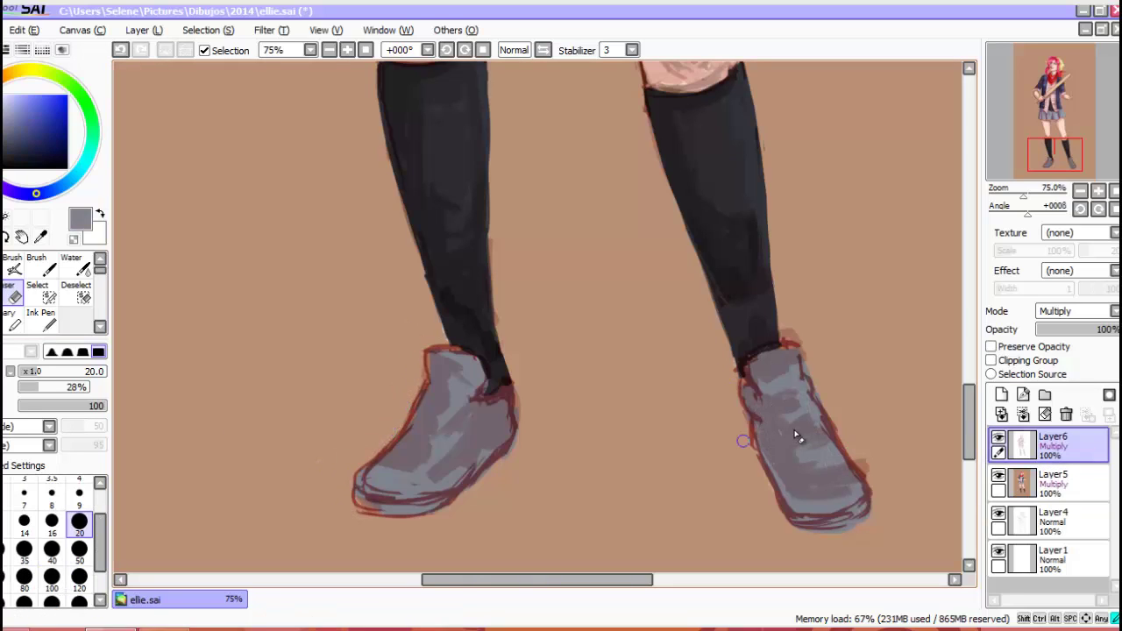
key(Down)
key(Down)
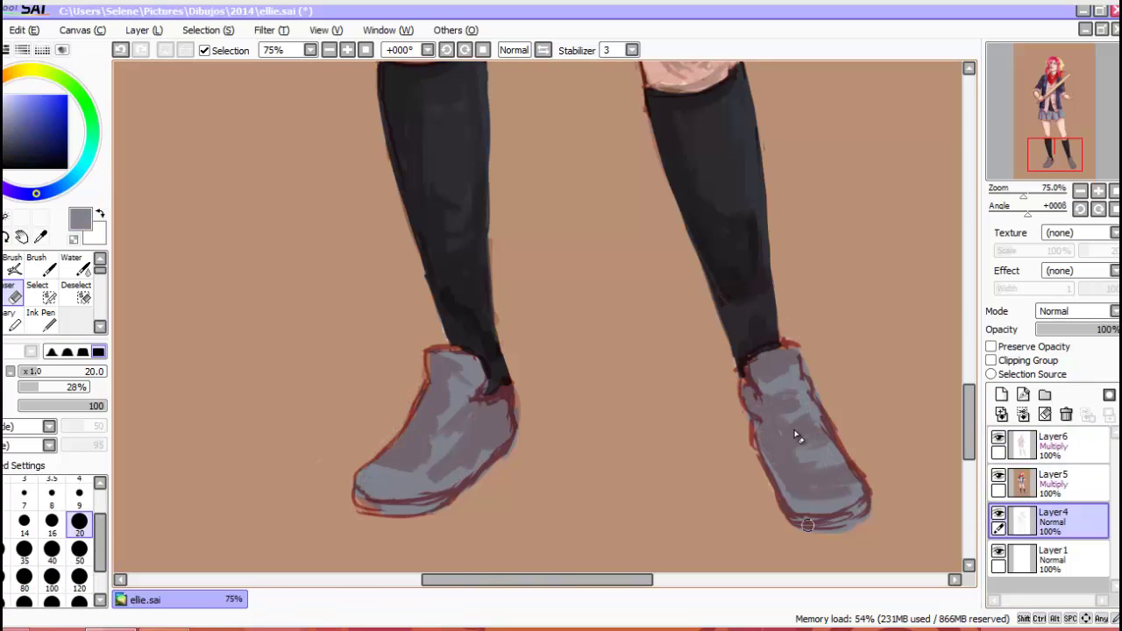
key(Up)
- Paint light grey sole highlights and darker grey shading on both shoes
alt+click(796, 435)
key(n)
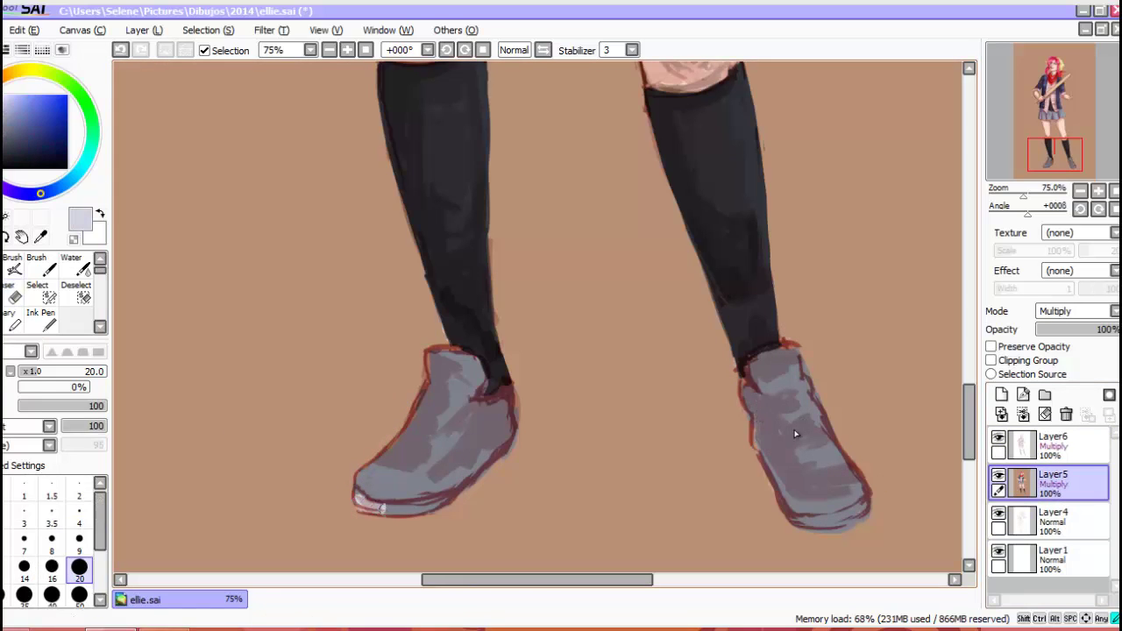
drag(359, 504, 513, 445)
drag(796, 524, 868, 507)
alt+click(799, 430)
drag(376, 473, 429, 464)
drag(419, 469, 476, 403)
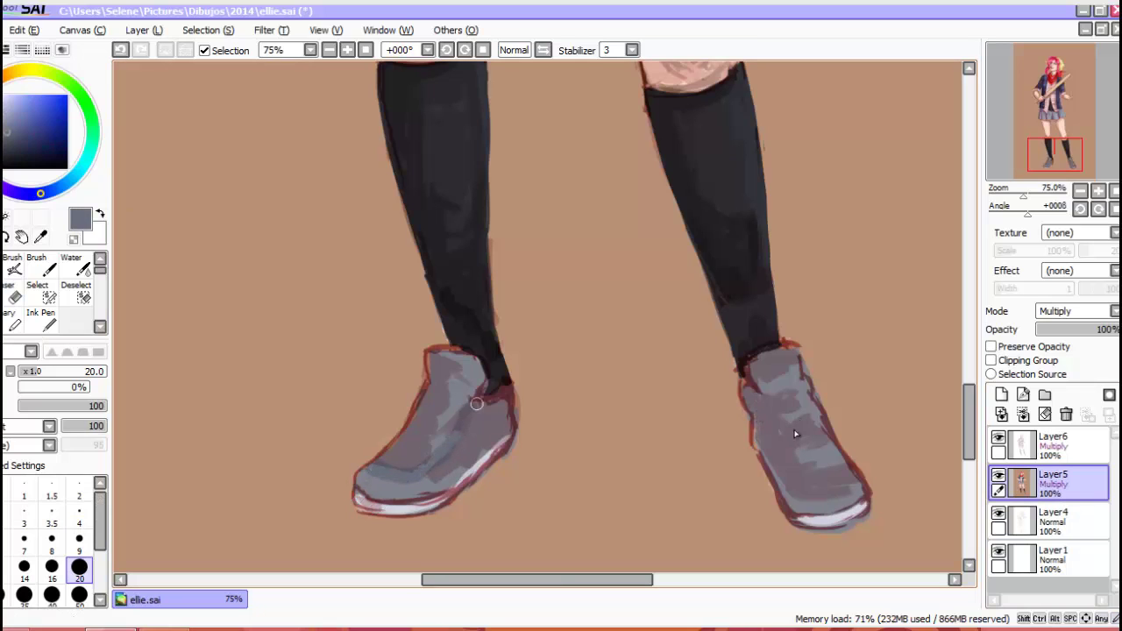
drag(759, 412, 842, 491)
drag(824, 443, 837, 490)
drag(763, 430, 789, 465)
- Start a dark navy lace stroke on the left shoe with a smaller brush
alt+click(478, 368)
click(79, 538)
mouse_move(377, 456)
mouse_down()
mouse_move(429, 449)
mouse_move(469, 395)
mouse_up()
- Paint crossed dark navy laces on the right shoe and a pale patch on the tongue
click(52, 567)
key(ctrl+z)
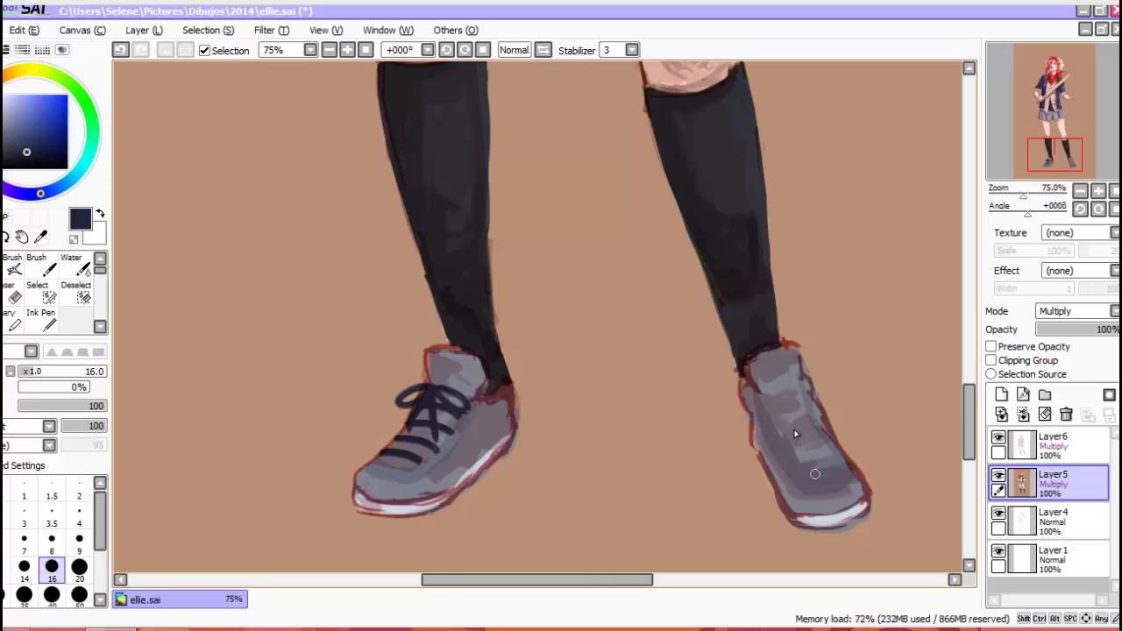
key(ctrl+z)
drag(793, 478, 844, 463)
mouse_move(788, 458)
mouse_down()
mouse_move(831, 444)
mouse_move(816, 386)
mouse_up()
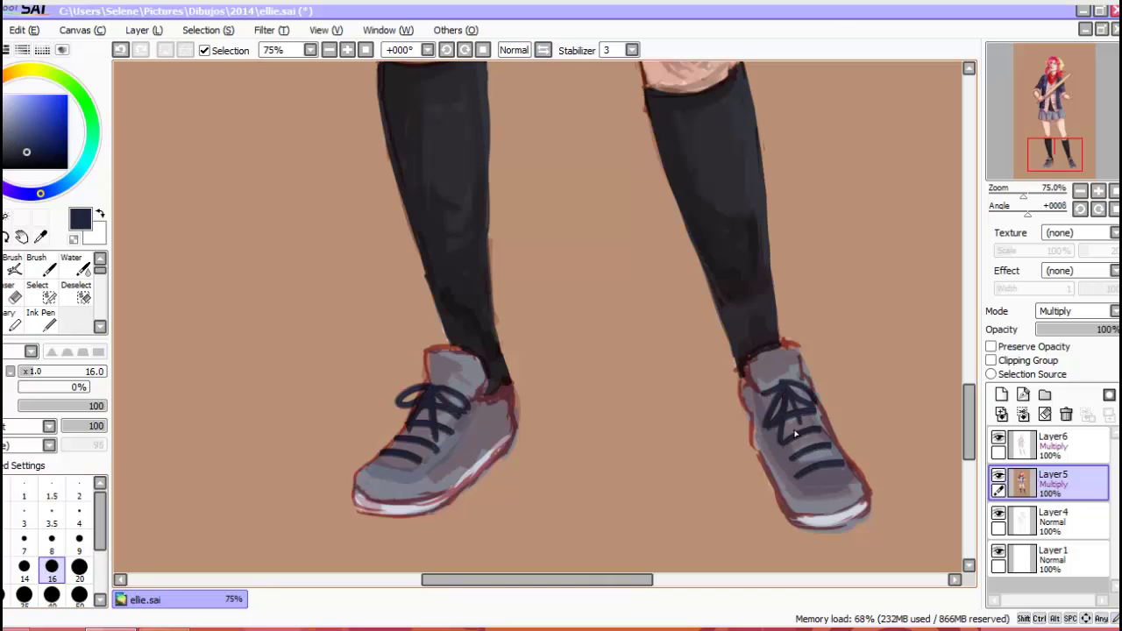
click(79, 496)
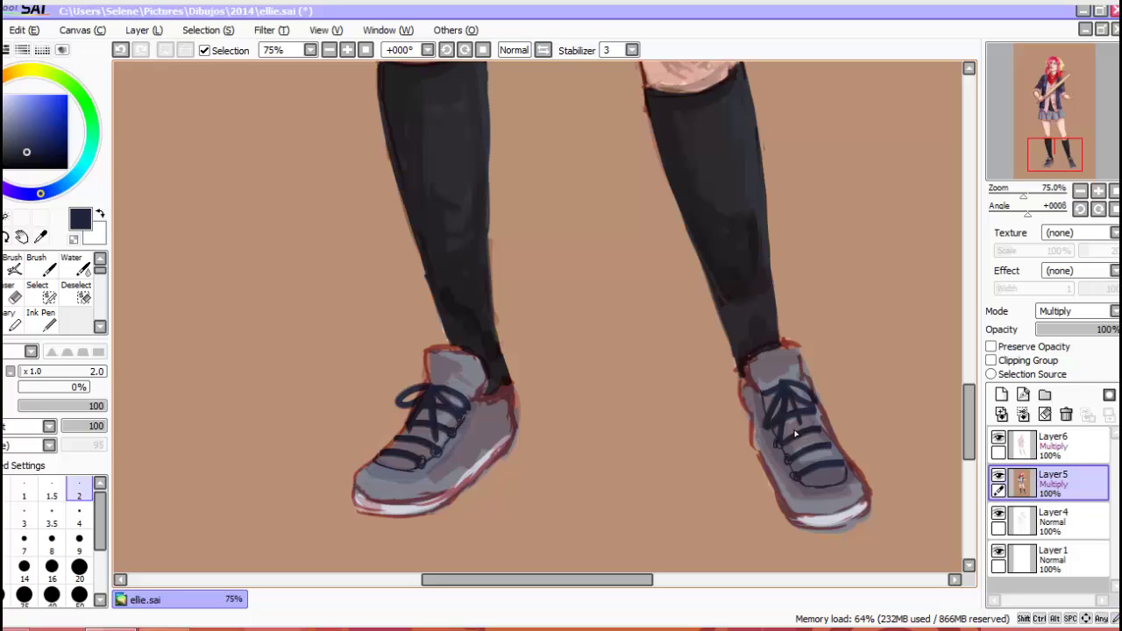
drag(433, 363, 458, 371)
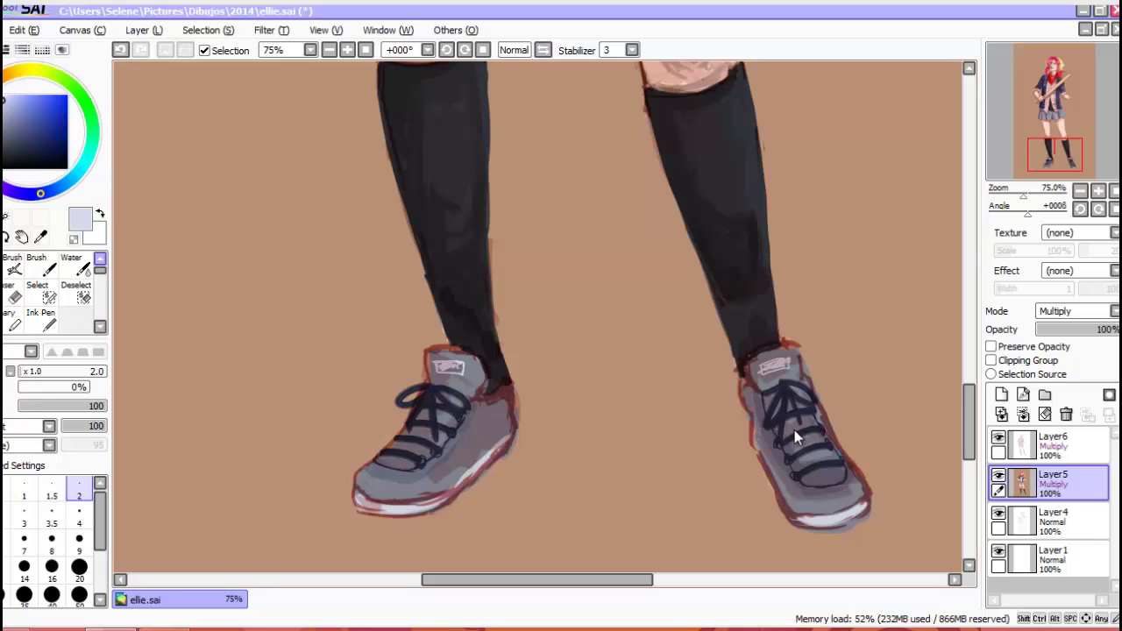
- Darken the outline of the left shoe's sole and heel in near-black
alt+click(796, 439)
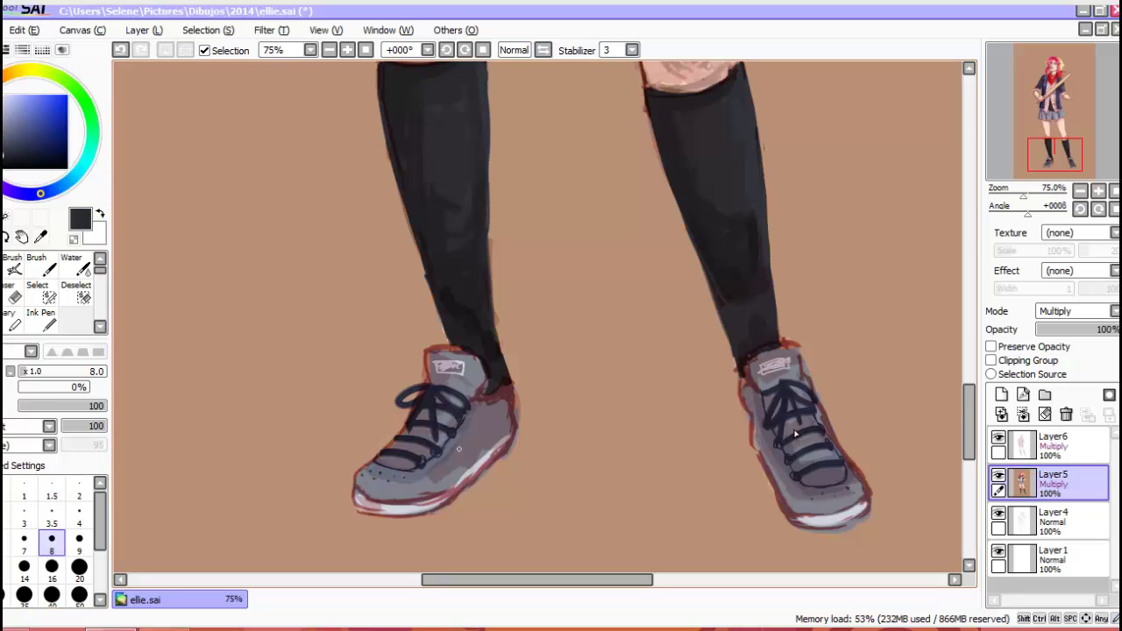
key(ctrl+z)
key(ctrl+y)
key(ctrl+z)
key(ctrl+y)
key(ctrl+z)
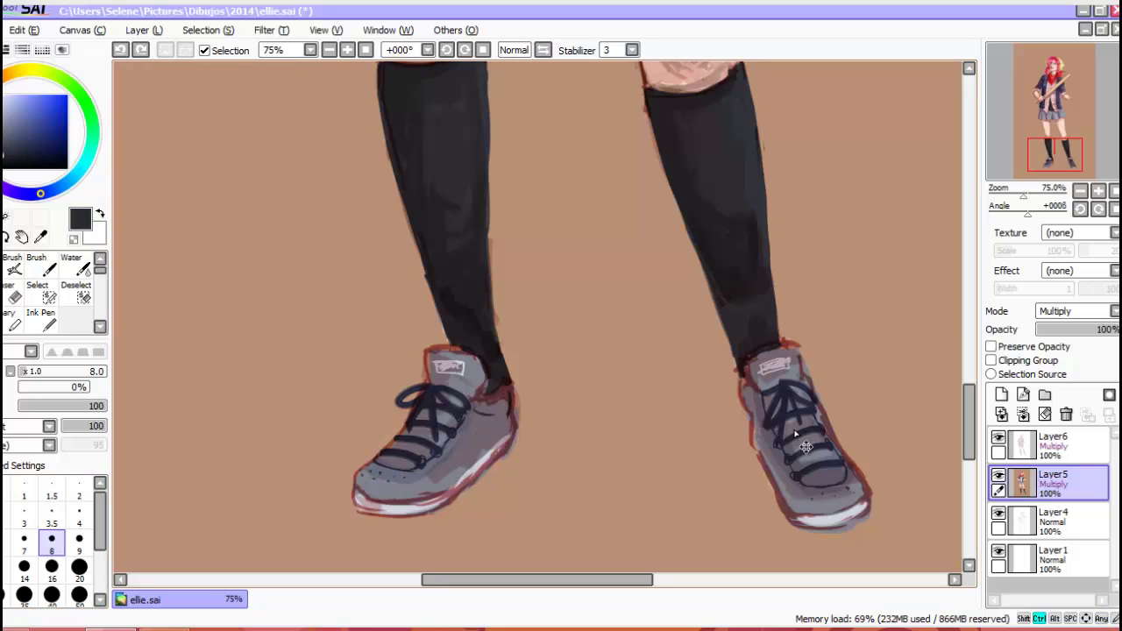
alt+click(796, 435)
key(ctrl+y)
key(ctrl+y)
alt+click(796, 435)
mouse_move(360, 495)
mouse_down()
mouse_move(393, 498)
mouse_move(496, 447)
mouse_move(510, 427)
mouse_up()
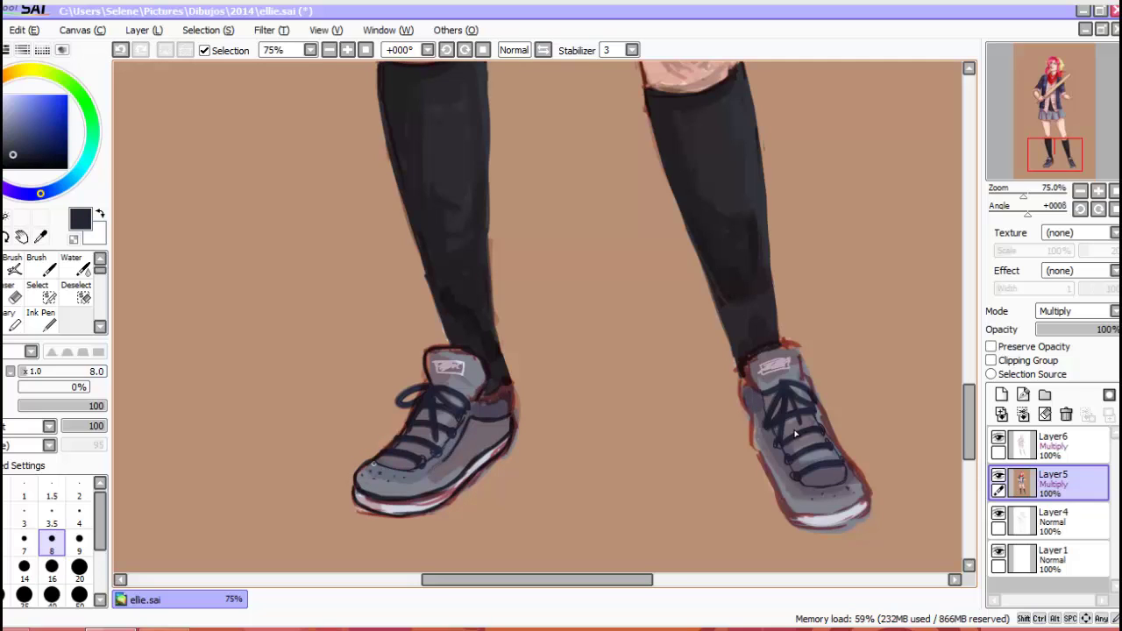
- Hatch dark shading onto both ankles with a slightly smaller brush
key(bracketleft)
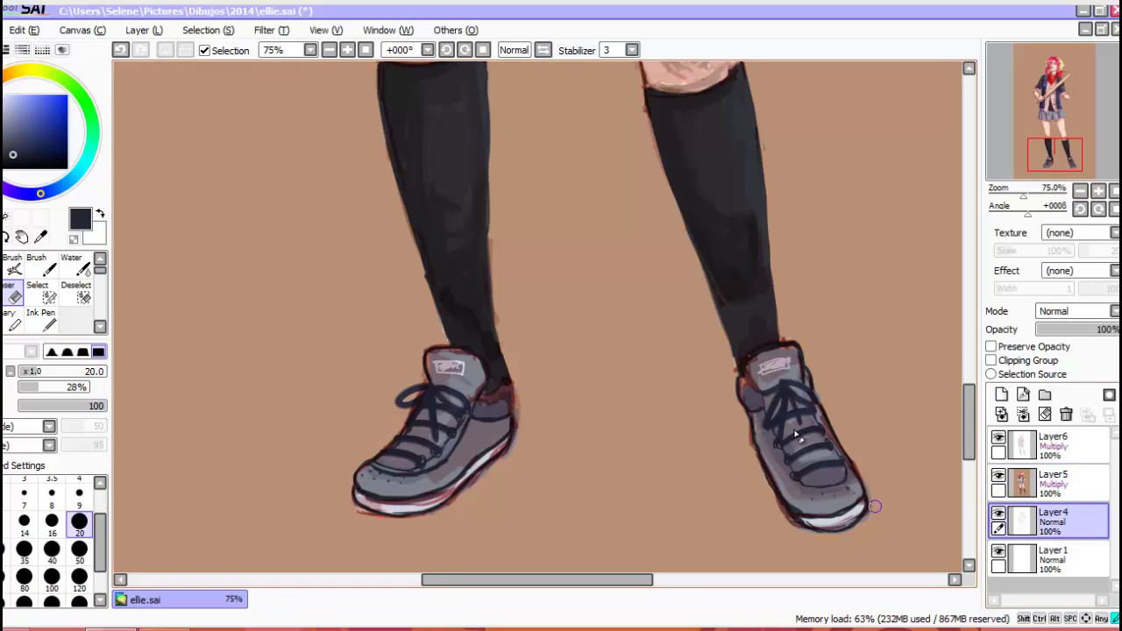
key(Escape)
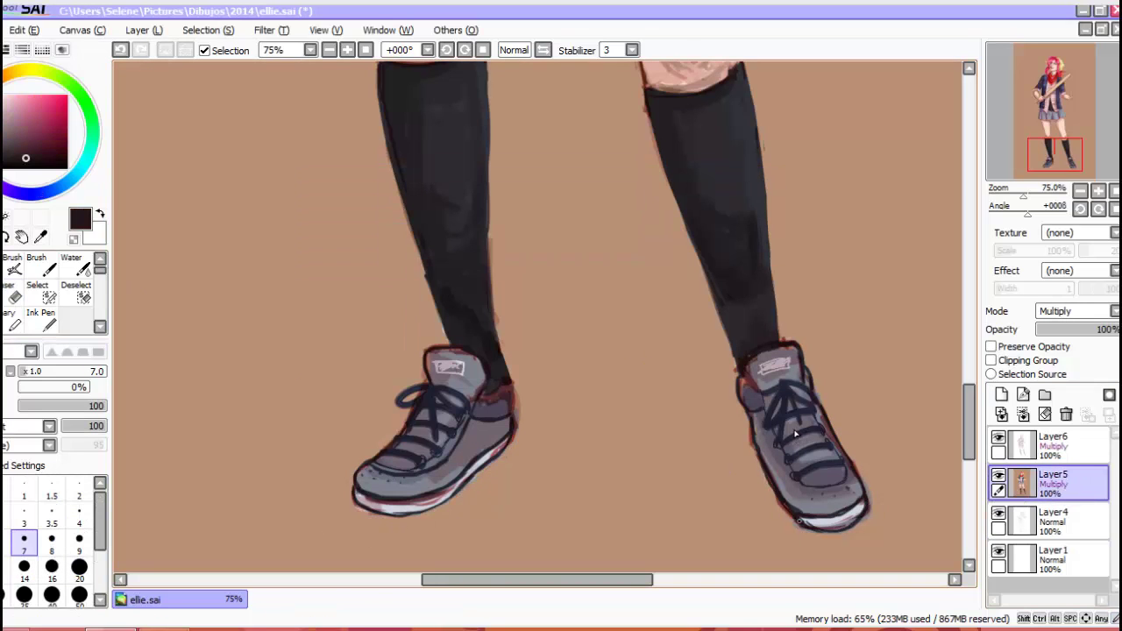
mouse_move(755, 298)
mouse_down()
mouse_move(728, 326)
mouse_move(729, 366)
mouse_up()
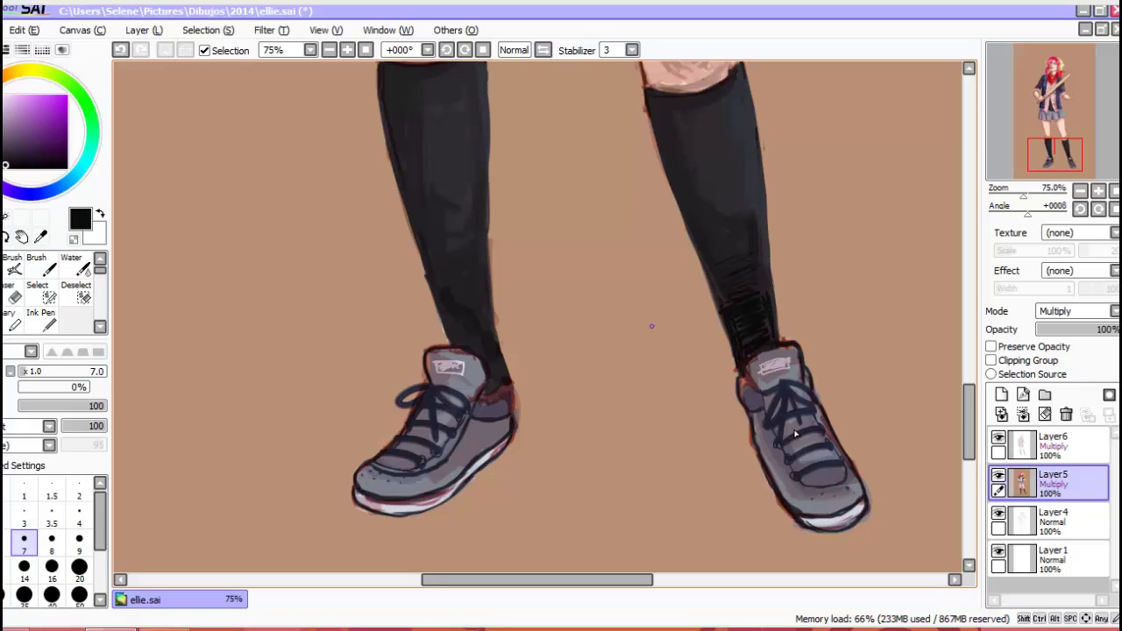
mouse_move(495, 383)
mouse_down()
mouse_move(445, 308)
mouse_move(433, 317)
mouse_up()
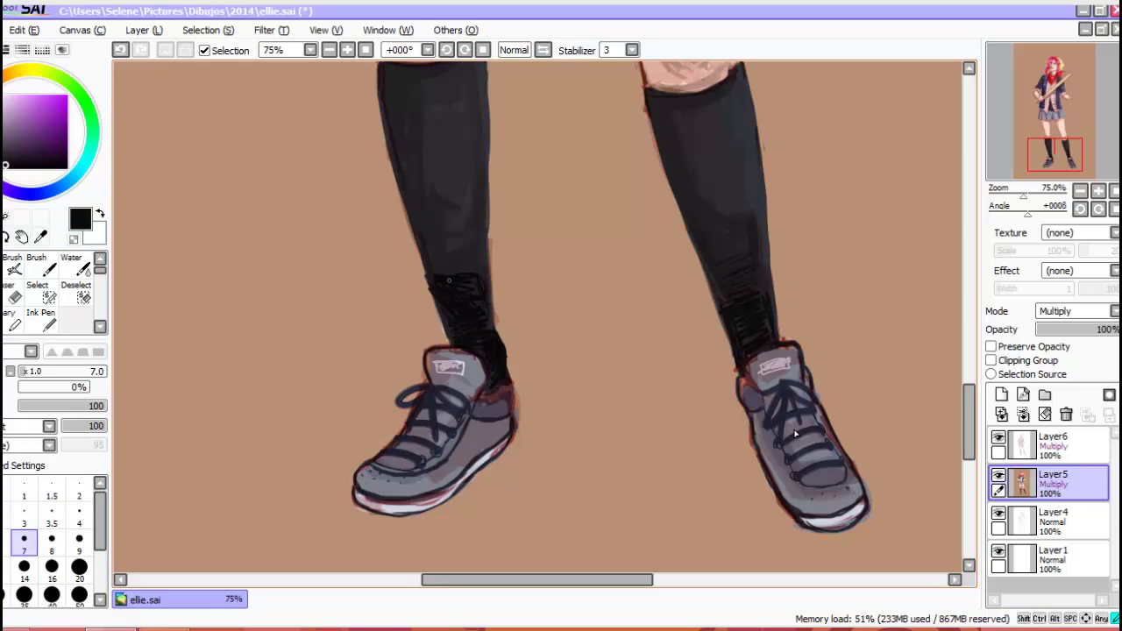
drag(470, 263, 454, 274)
alt+click(444, 273)
scroll(795, 433, down, 5)
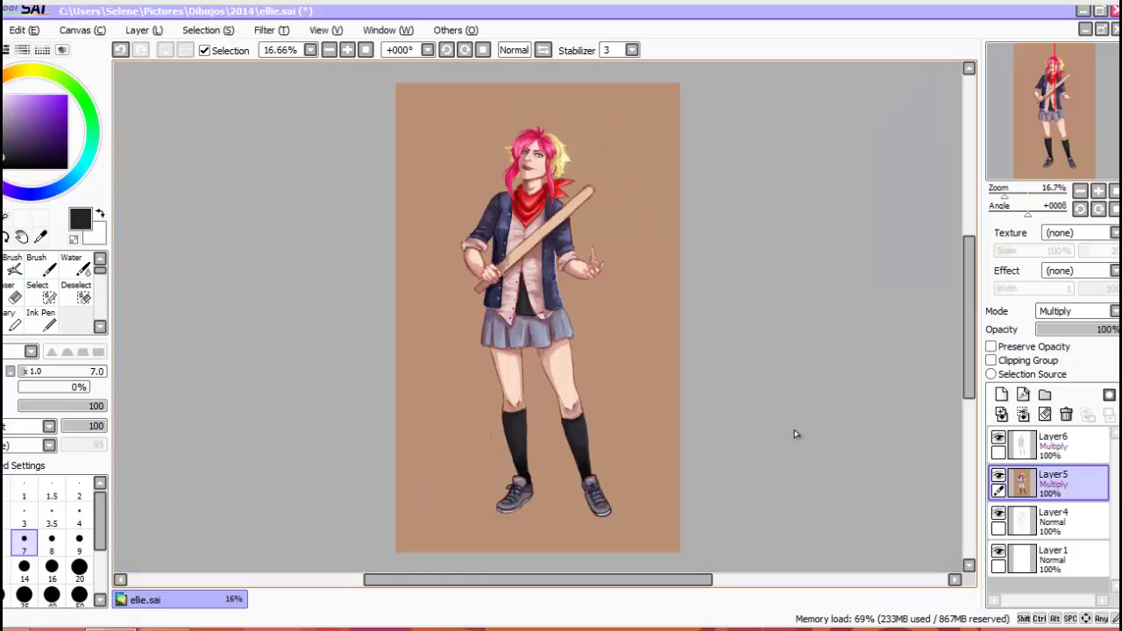
- Merge the shading layers into Layer4 and rotate the selected head
key(ctrl+e)
key(ctrl+e)
key(ctrl+plus)
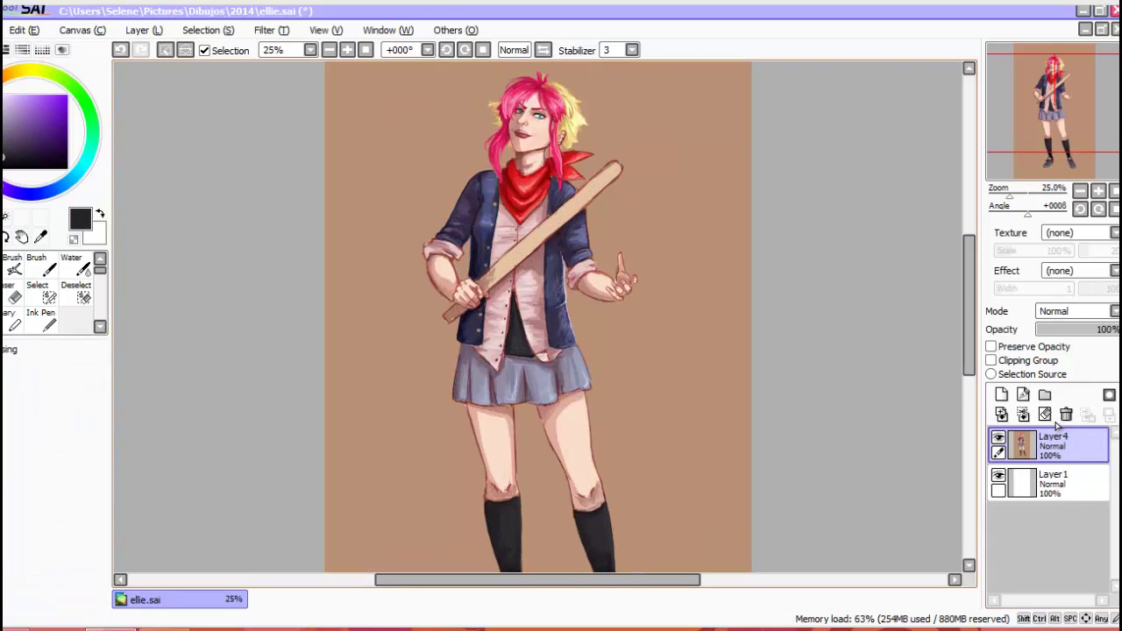
key(ctrl+t)
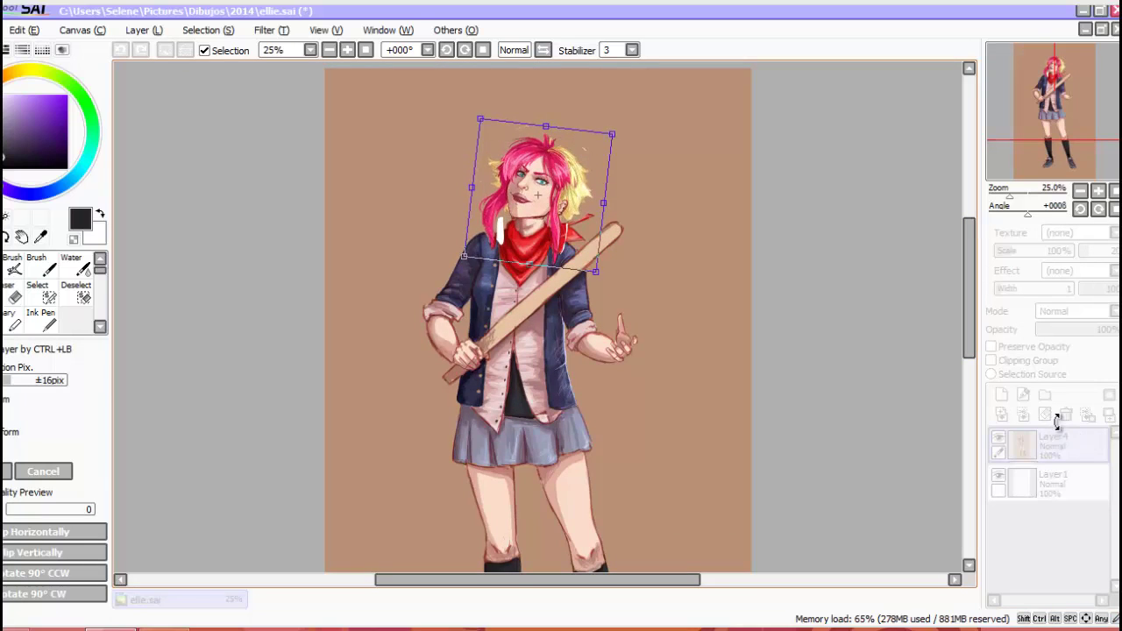
key(Return)
key(ctrl+minus)
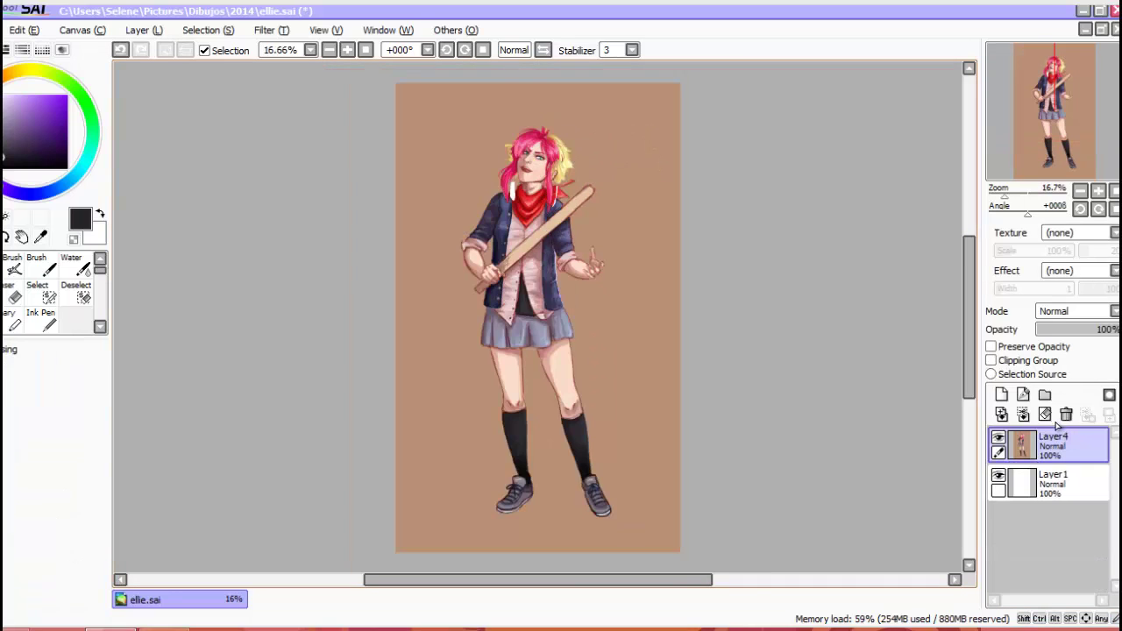
key(ctrl+plus)
key(ctrl+plus)
key(ctrl+plus)
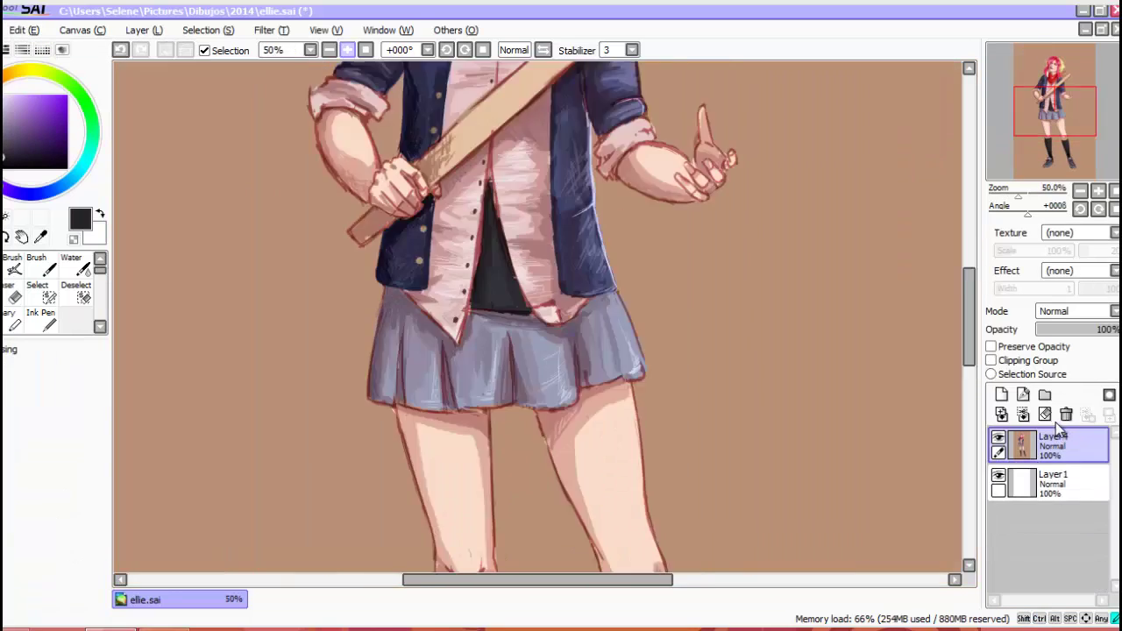
key(ctrl+plus)
- Touch up the jacket edge and cover the white hair and neck highlights in navy, tan and red
key(n)
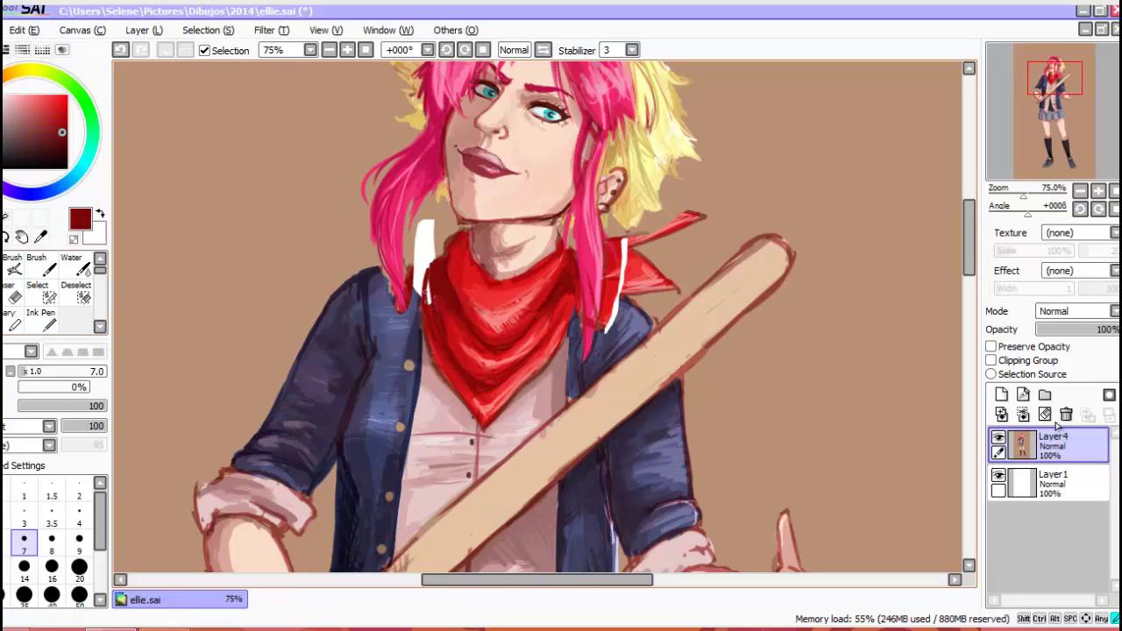
alt+click(419, 303)
drag(417, 265, 419, 309)
alt+click(434, 241)
drag(426, 263, 425, 224)
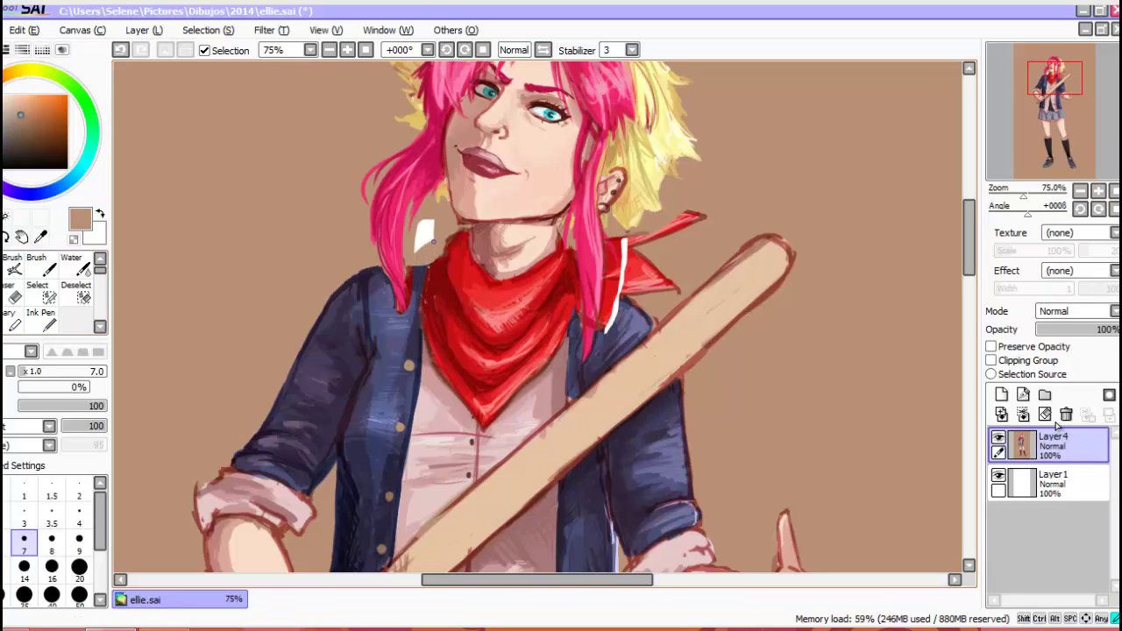
alt+click(617, 324)
mouse_move(607, 333)
mouse_down()
mouse_move(619, 241)
mouse_move(688, 217)
mouse_up()
alt+click(649, 263)
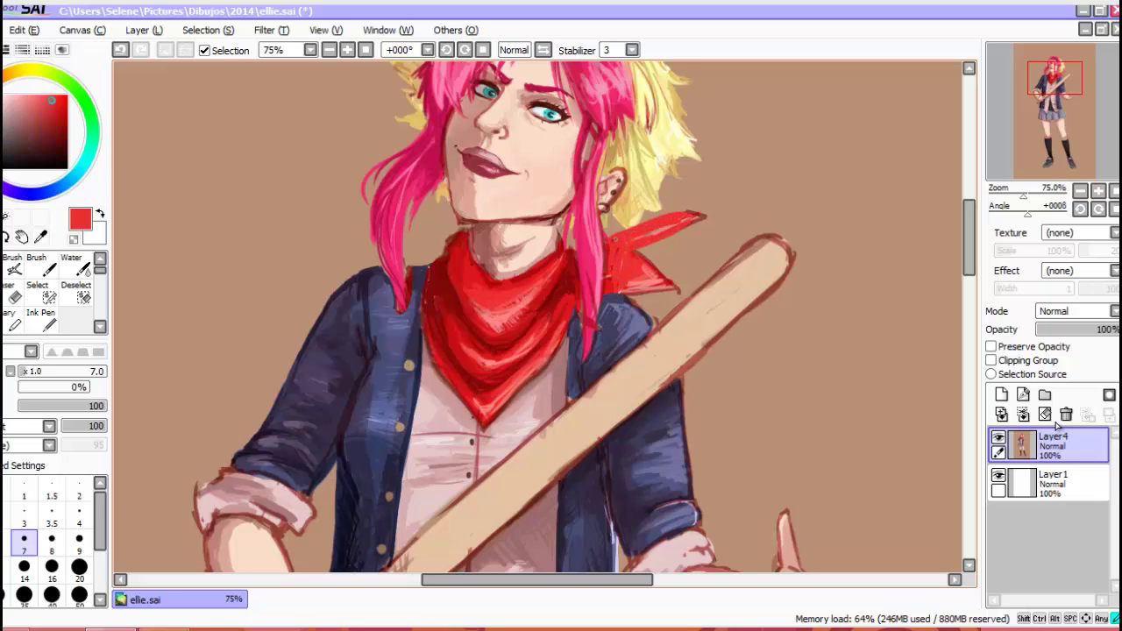
- Paint out the red bandana flap and redraw a new flap outlined and filled in red
alt+click(710, 219)
click(78, 567)
drag(613, 289, 701, 215)
alt+click(608, 290)
alt+click(609, 282)
click(79, 517)
drag(605, 242, 684, 239)
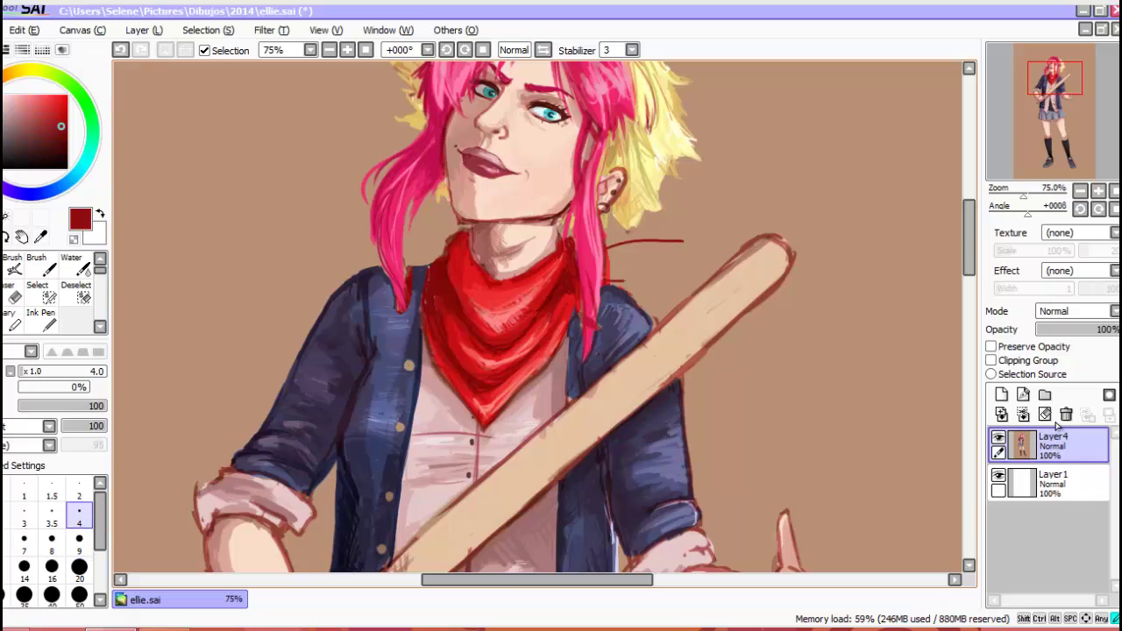
click(78, 567)
drag(614, 263, 684, 241)
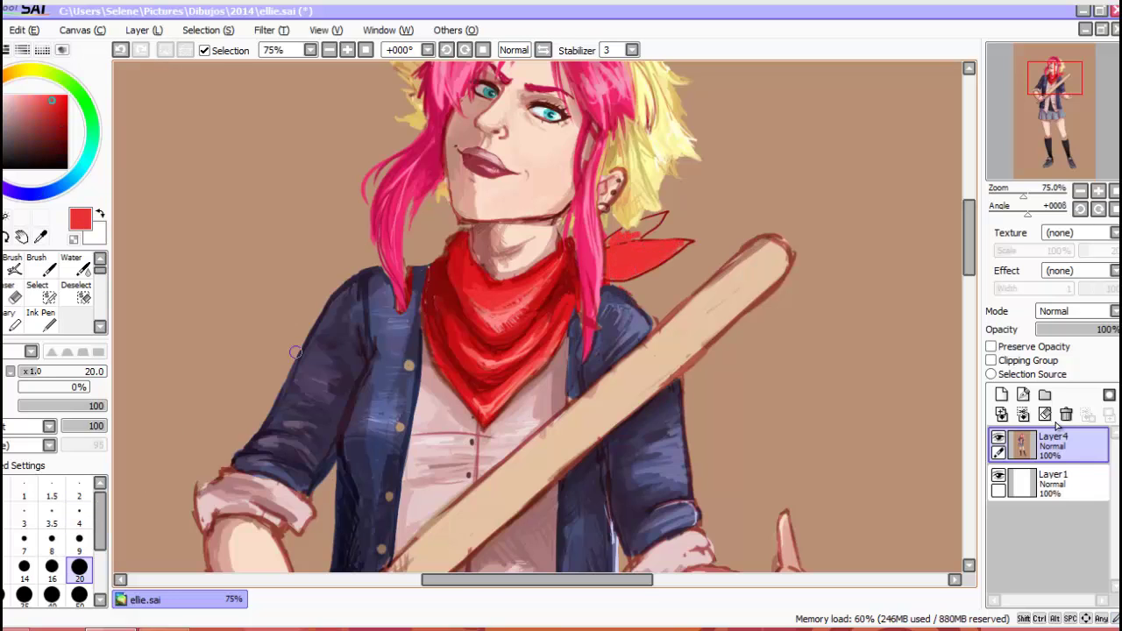
alt+click(612, 249)
mouse_move(612, 249)
mouse_down()
mouse_move(657, 228)
mouse_move(627, 267)
mouse_move(670, 250)
mouse_up()
- Set brush size 4 and sample pink, blond and pink-red tones from the painting
alt+click(614, 254)
alt+click(662, 248)
click(79, 517)
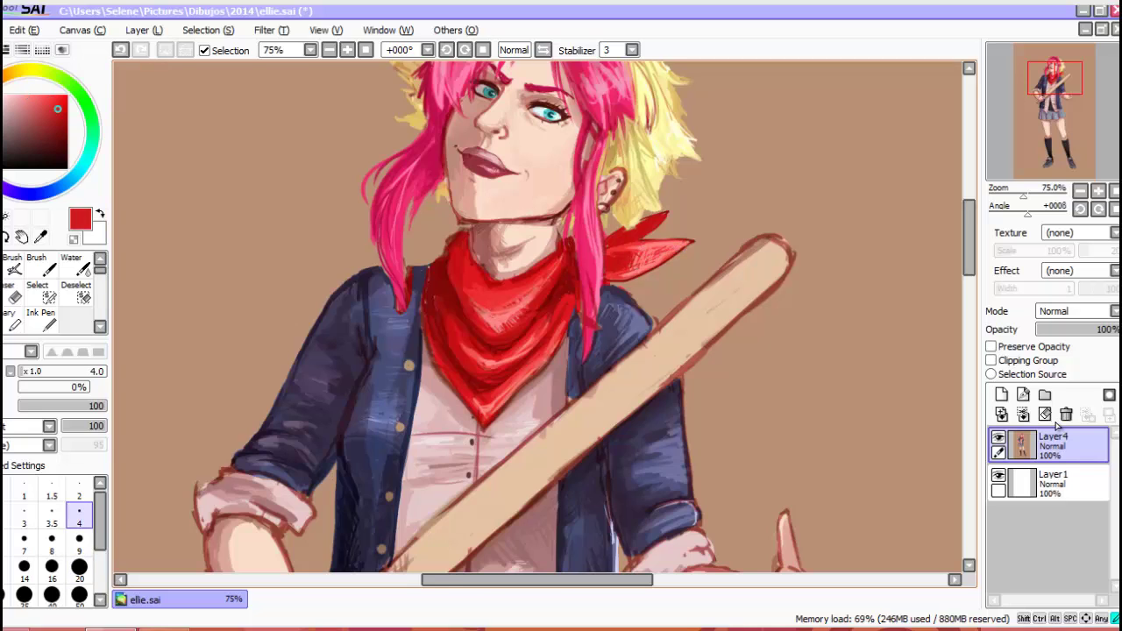
alt+click(640, 260)
alt+click(624, 226)
alt+click(658, 209)
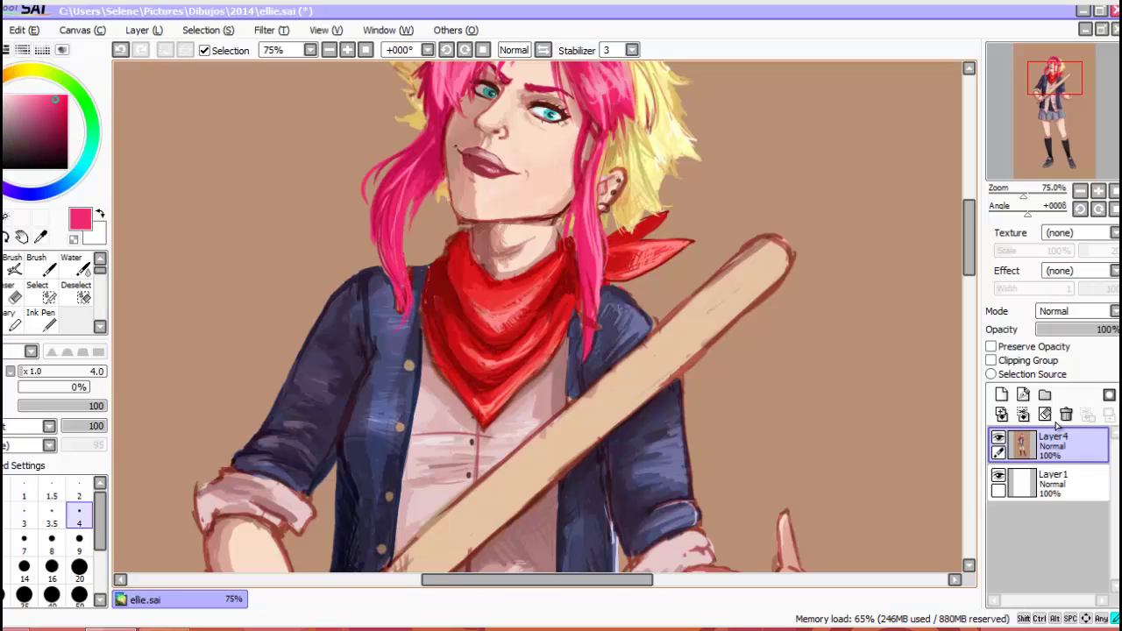
scroll(1057, 427, up, 2)
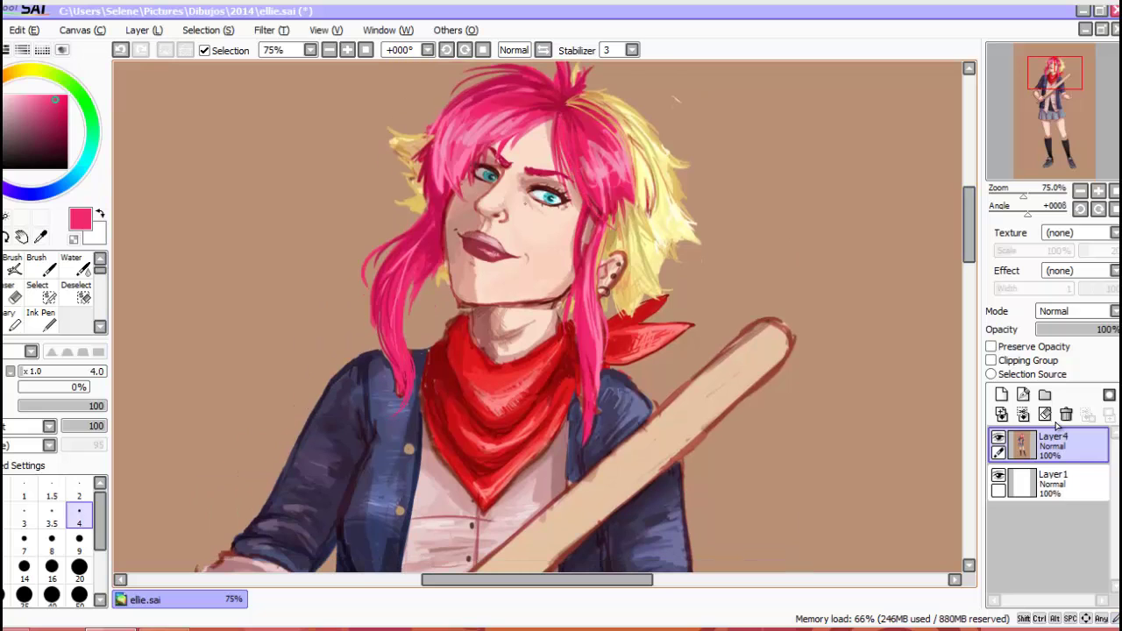
- Choose a dark brown-red and add a new layer for the cheek star
click(33, 136)
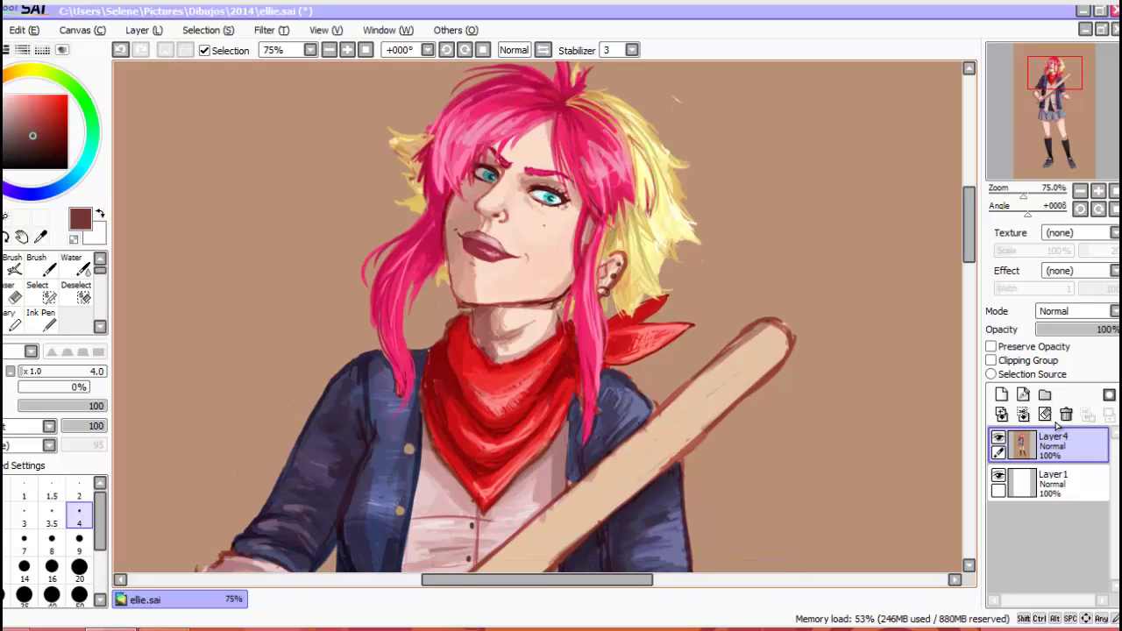
click(1002, 395)
key(ctrl+plus)
key(ctrl+plus)
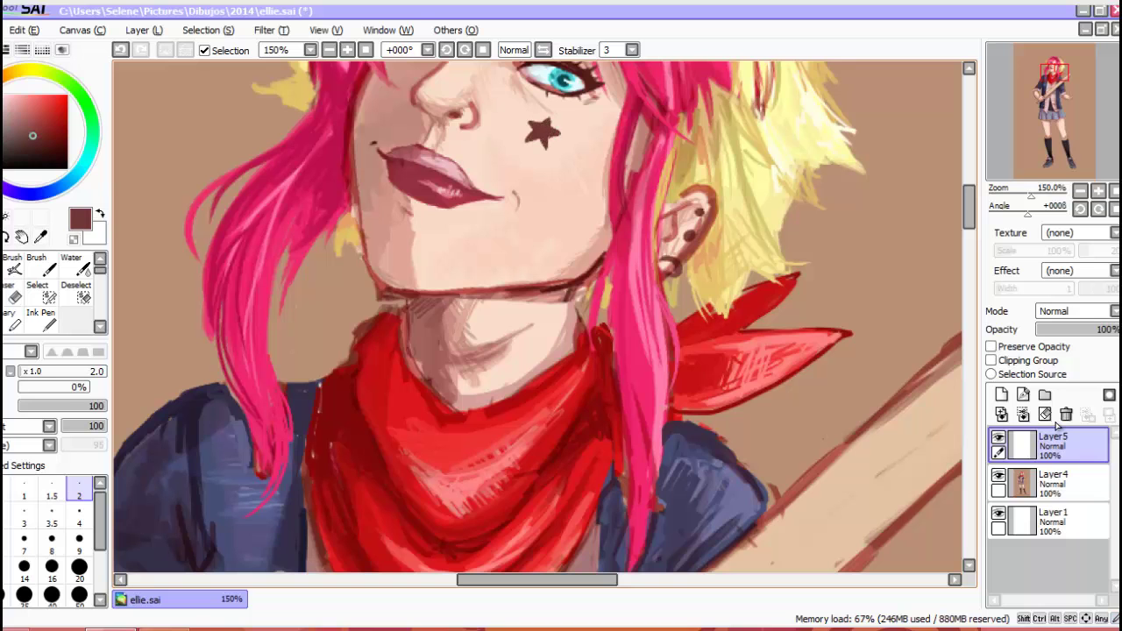
- Free Transform the face star and confirm the change
key(ctrl+minus)
key(ctrl+minus)
key(ctrl+t)
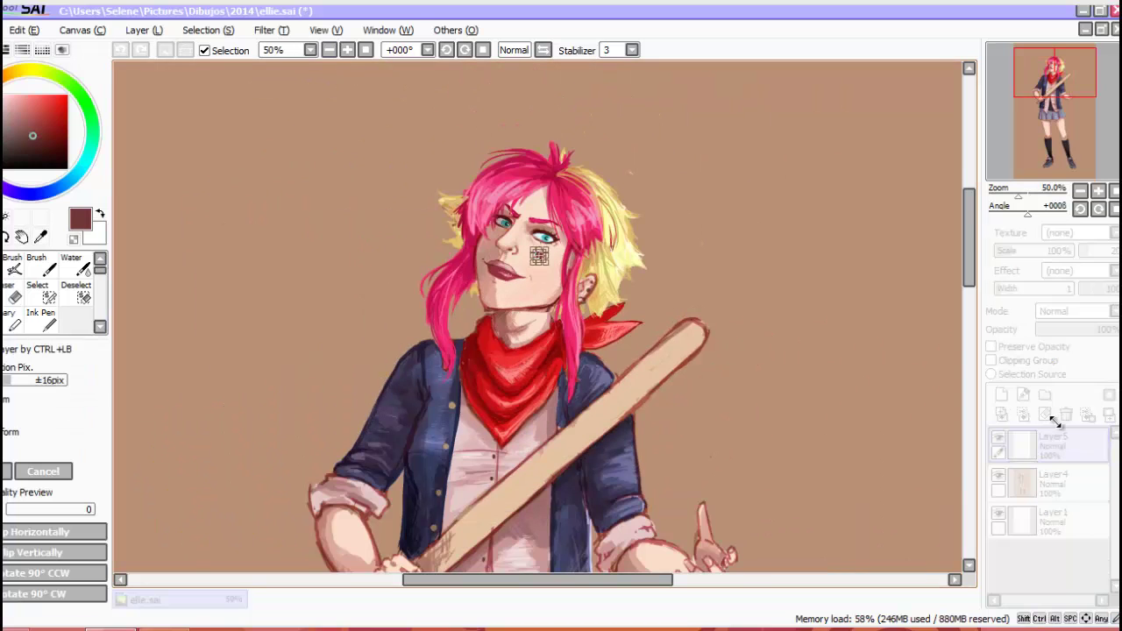
key(ctrl+plus)
key(ctrl+plus)
key(Return)
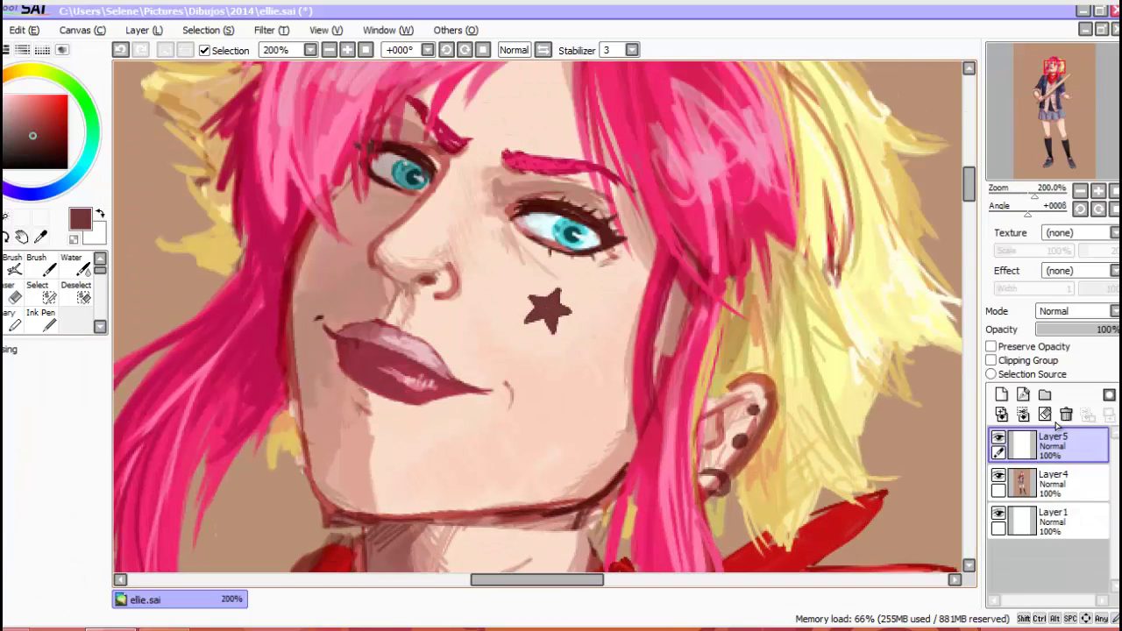
key(e)
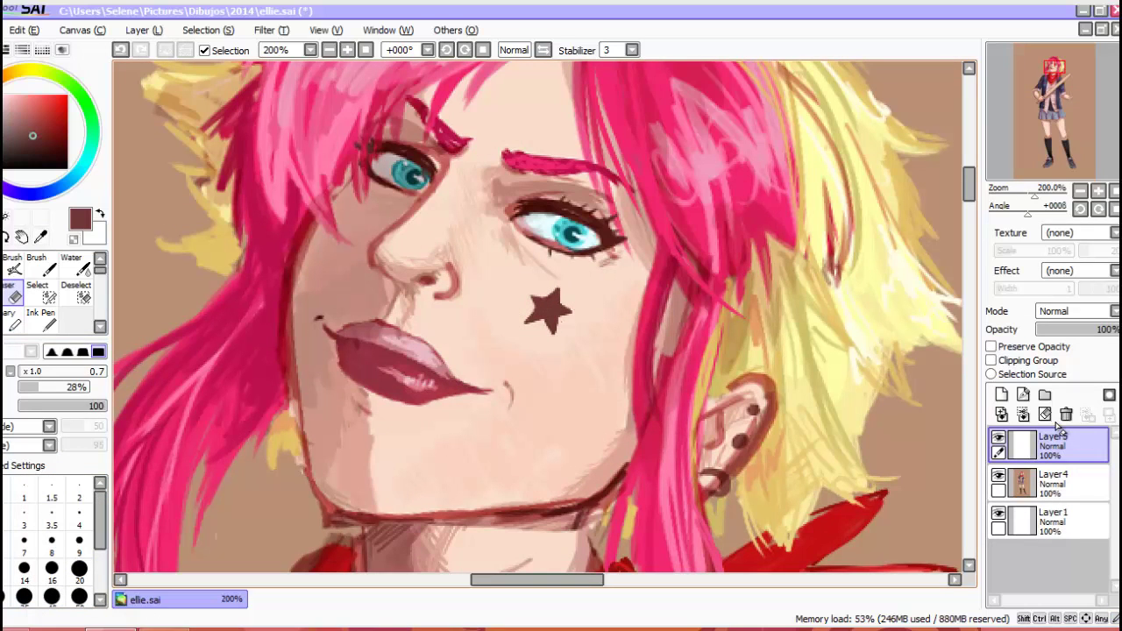
- Brush scribbly brown shadow strokes on the ground under and around the shoes
key(ctrl+minus)
key(ctrl+minus)
key(ctrl+minus)
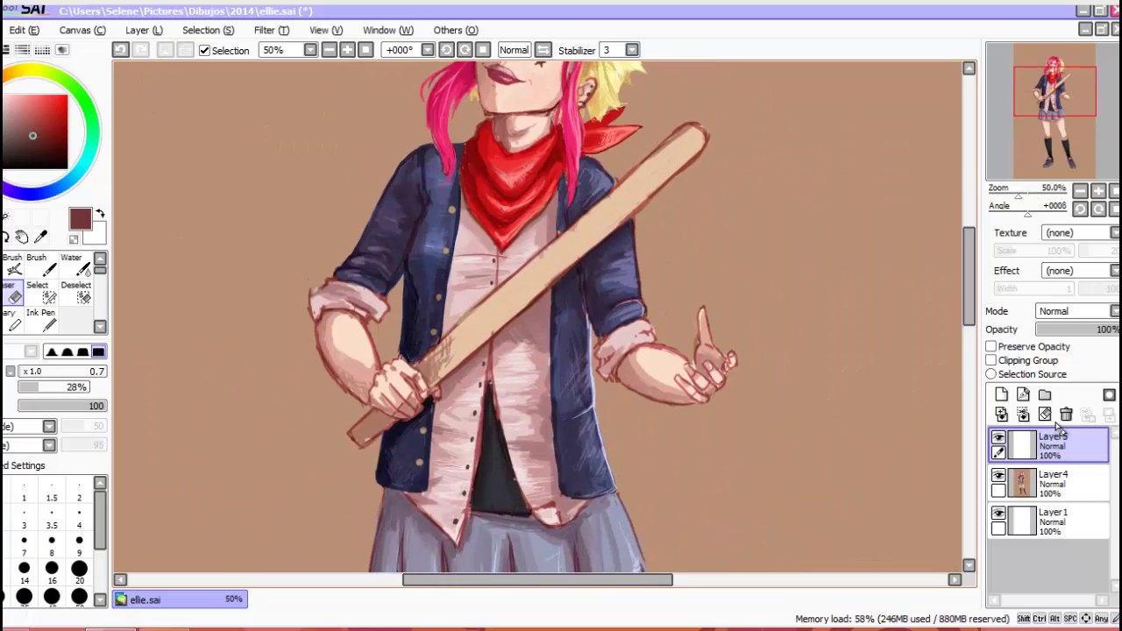
key(ctrl+minus)
key(ctrl+minus)
key(ctrl+plus)
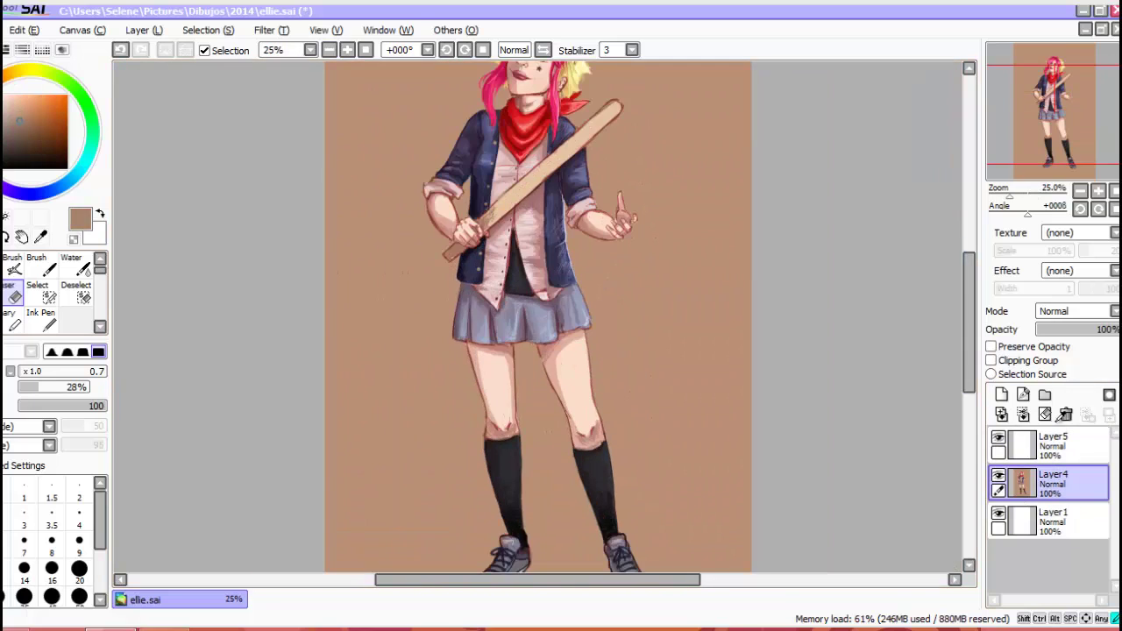
scroll(538, 315, down, 5)
mouse_move(554, 480)
mouse_down()
mouse_move(498, 509)
mouse_move(594, 459)
mouse_up()
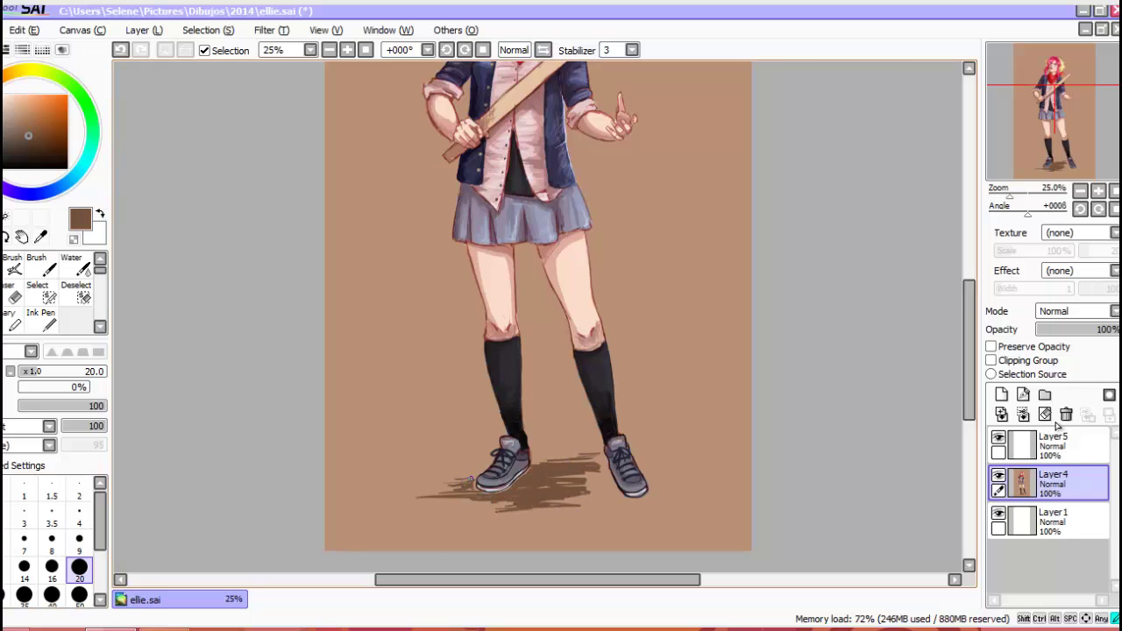
mouse_move(470, 479)
mouse_down()
mouse_move(605, 496)
mouse_move(615, 485)
mouse_up()
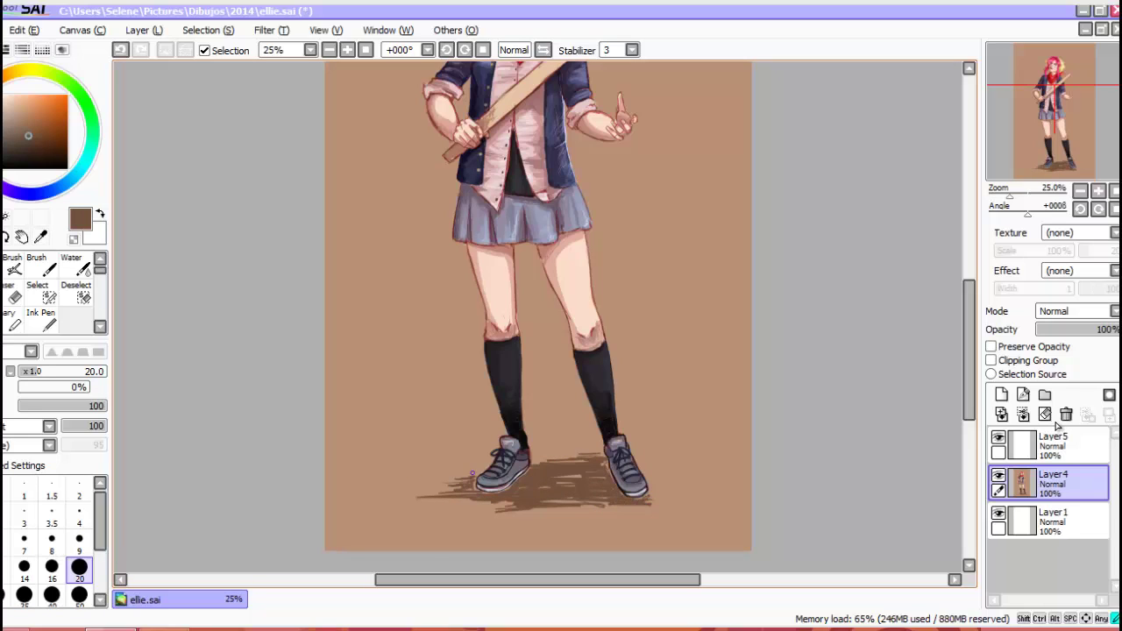
mouse_move(446, 503)
mouse_down()
mouse_move(574, 509)
mouse_move(530, 476)
mouse_up()
- Darken the shadow between the shoes and add light greyish-brown strokes on its right
alt+click(557, 462)
alt+click(542, 465)
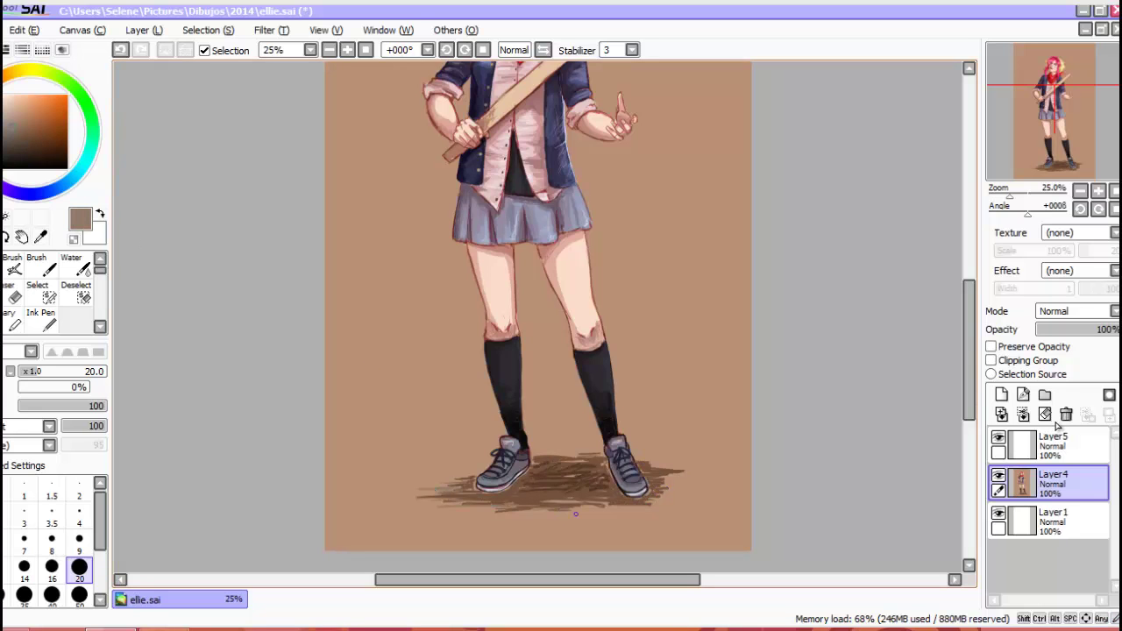
mouse_move(575, 514)
mouse_down()
mouse_move(628, 507)
mouse_move(698, 468)
mouse_up()
scroll(539, 315, up, 1)
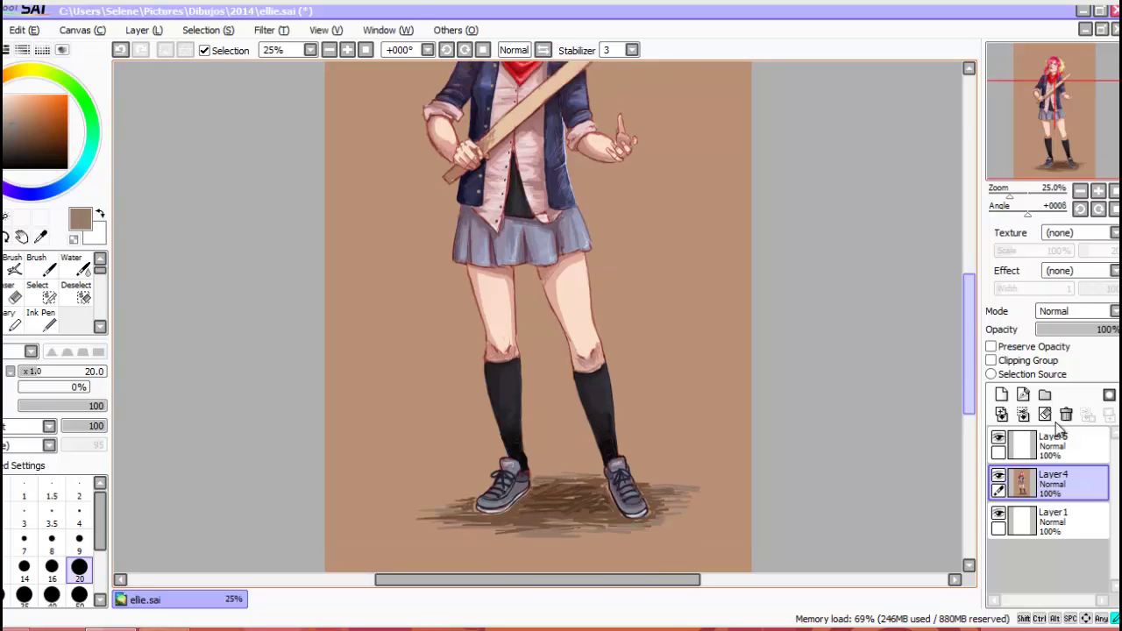
key(ctrl+plus)
key(ctrl+plus)
key(ctrl+plus)
key(ctrl+plus)
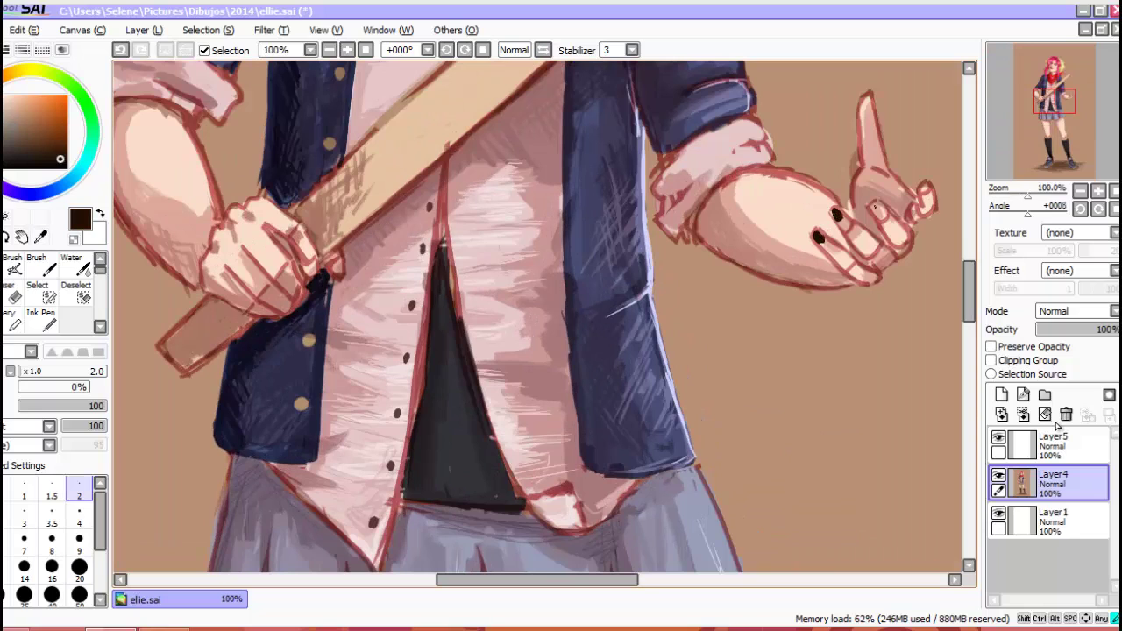
- Pick rose, peach, tan and pink colours and sample the raised hand's skin tone
alt+click(368, 307)
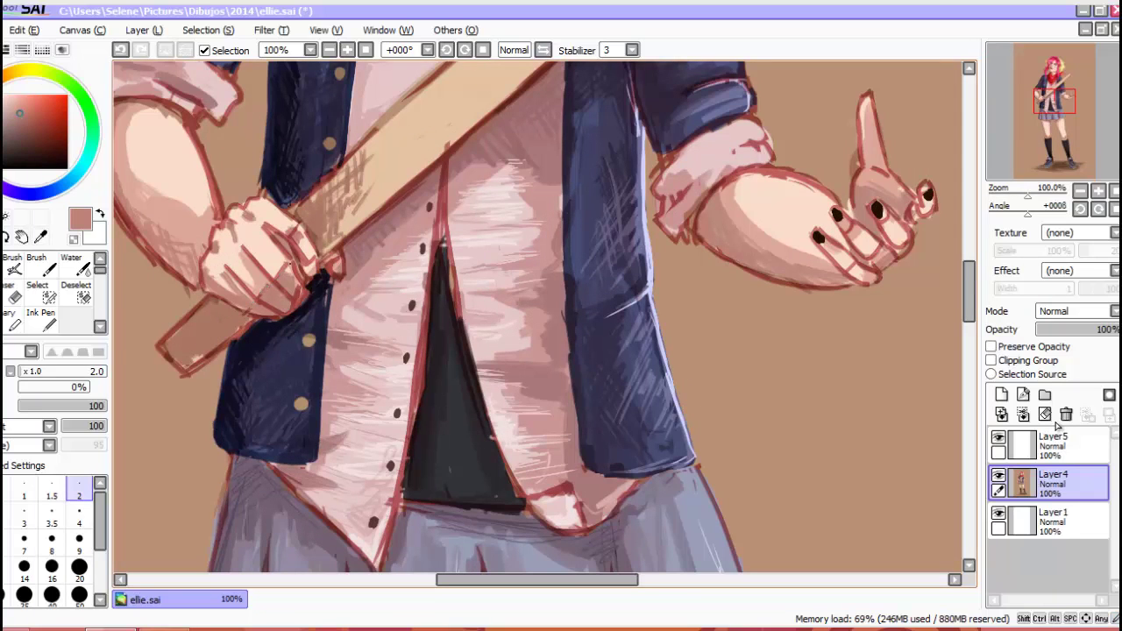
alt+click(772, 197)
alt+click(855, 160)
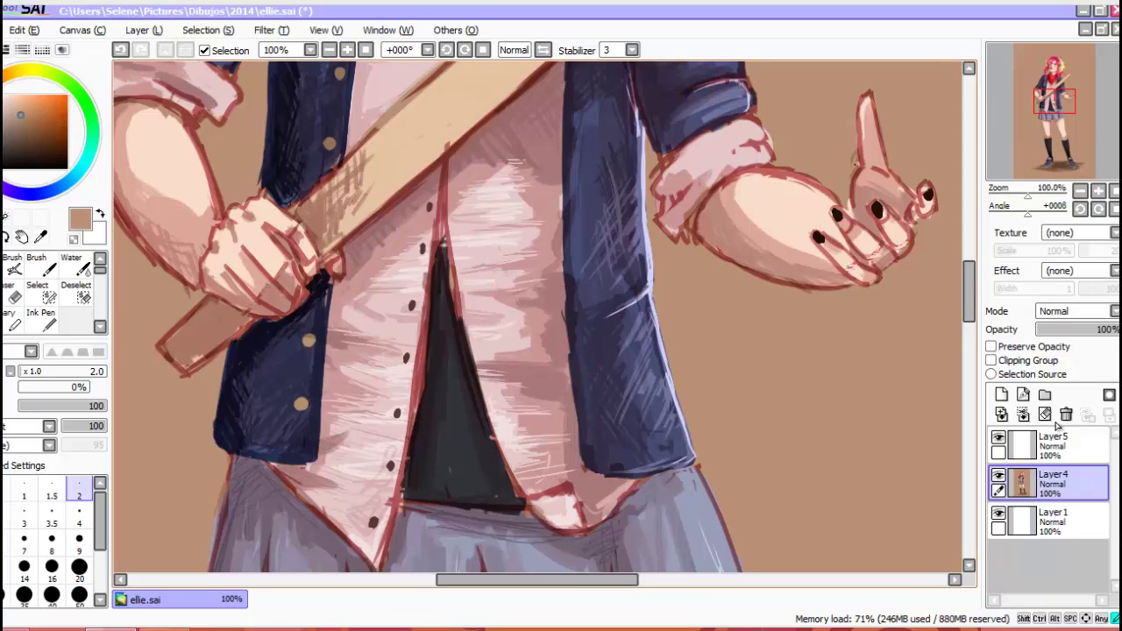
alt+click(775, 177)
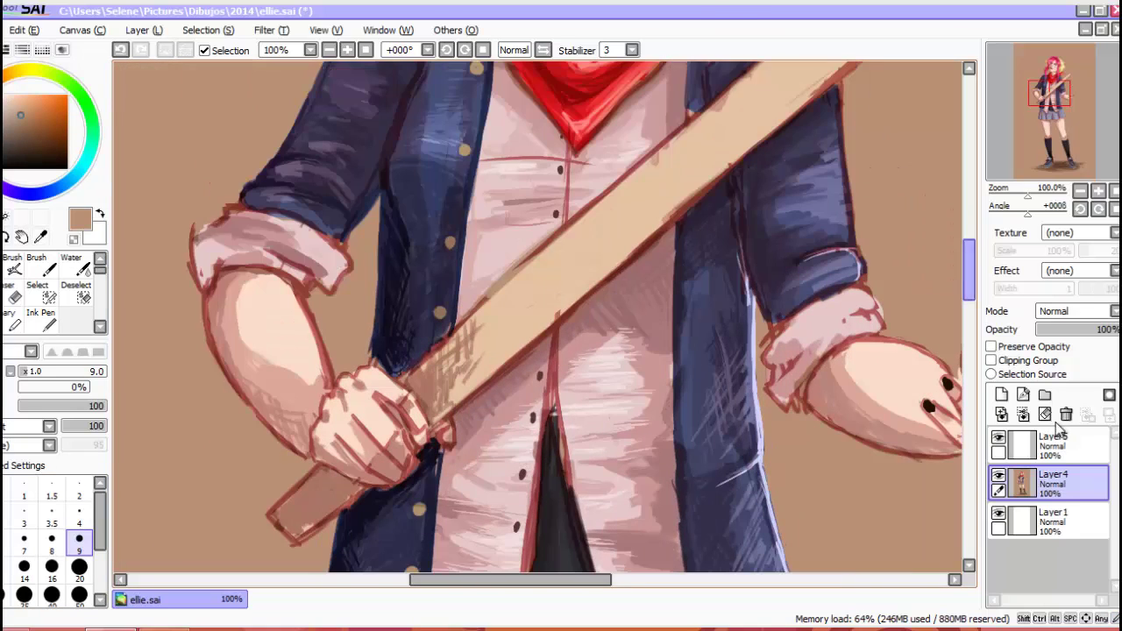
alt+click(207, 226)
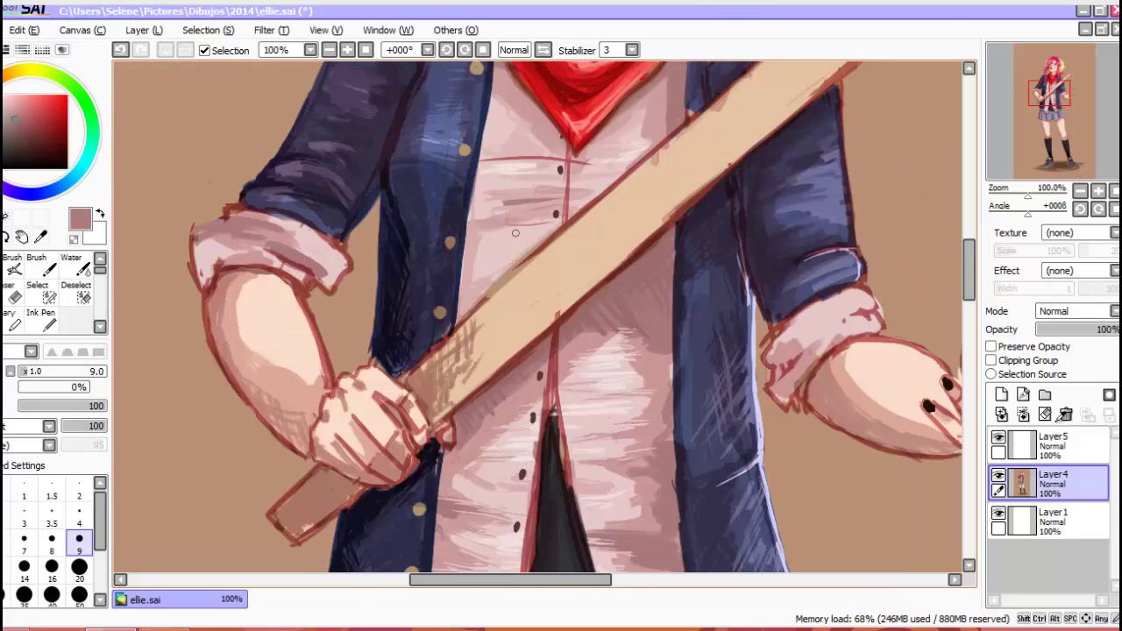
alt+click(792, 409)
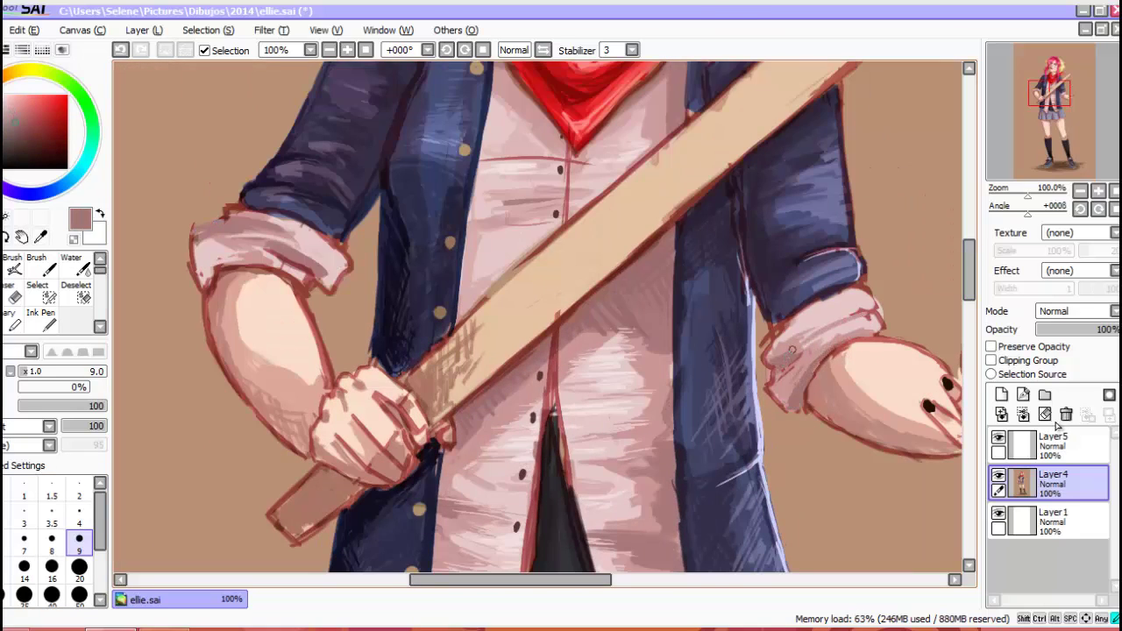
alt+click(785, 361)
alt+click(833, 312)
alt+click(380, 420)
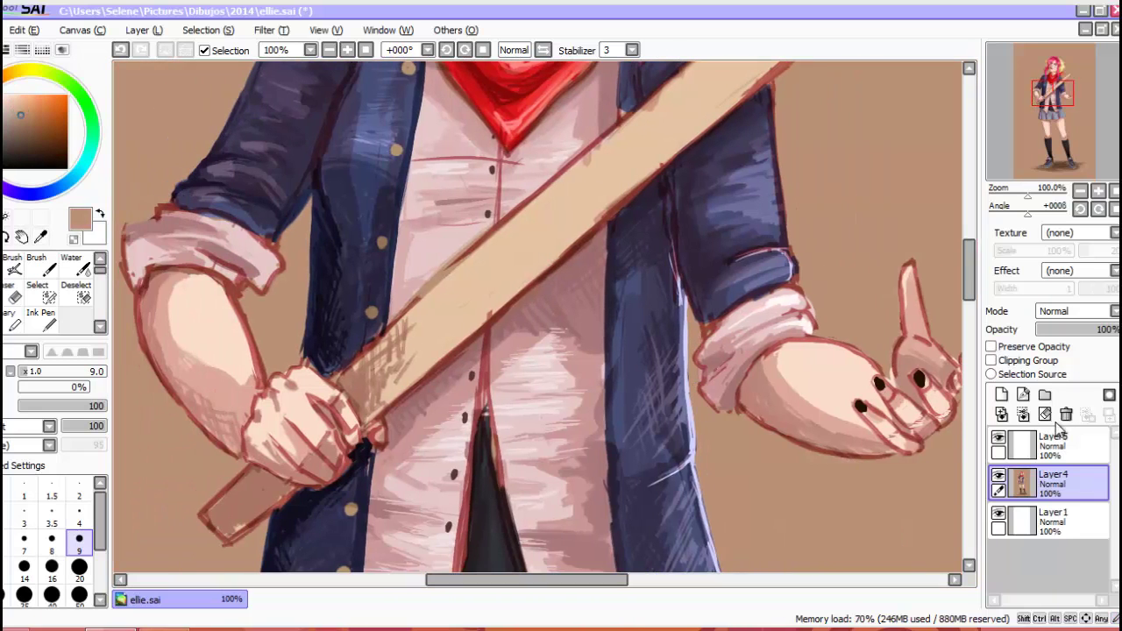
- Shade the bat's upper edge and hatch darker brown wood-grain strokes along it
alt+click(445, 339)
drag(445, 339, 467, 331)
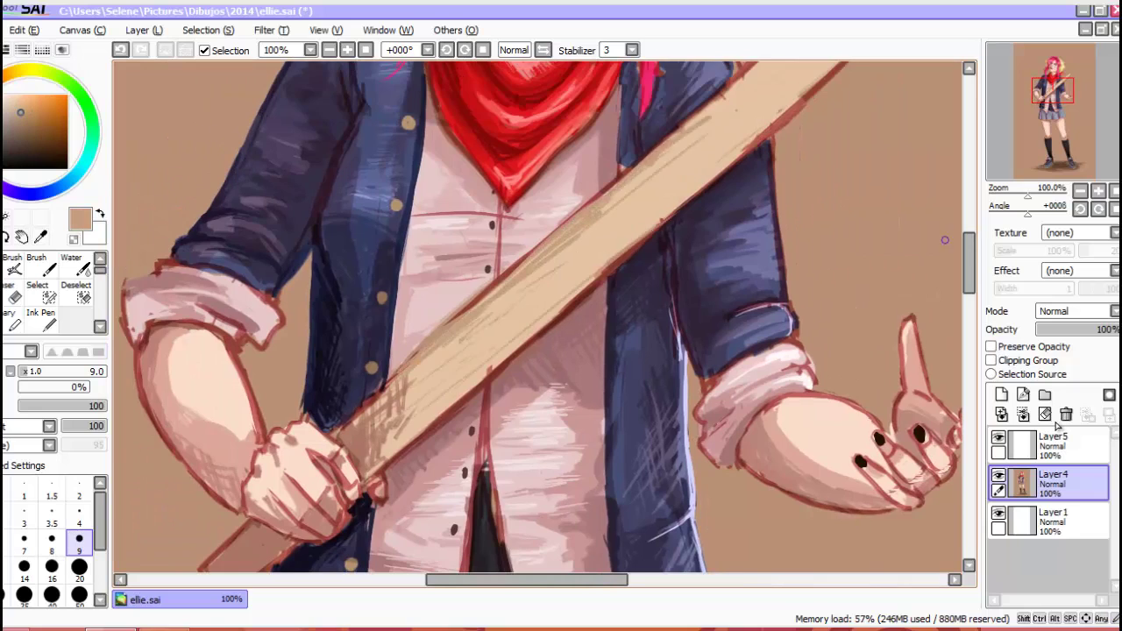
scroll(666, 219, up, 5)
alt+click(820, 188)
alt+click(818, 231)
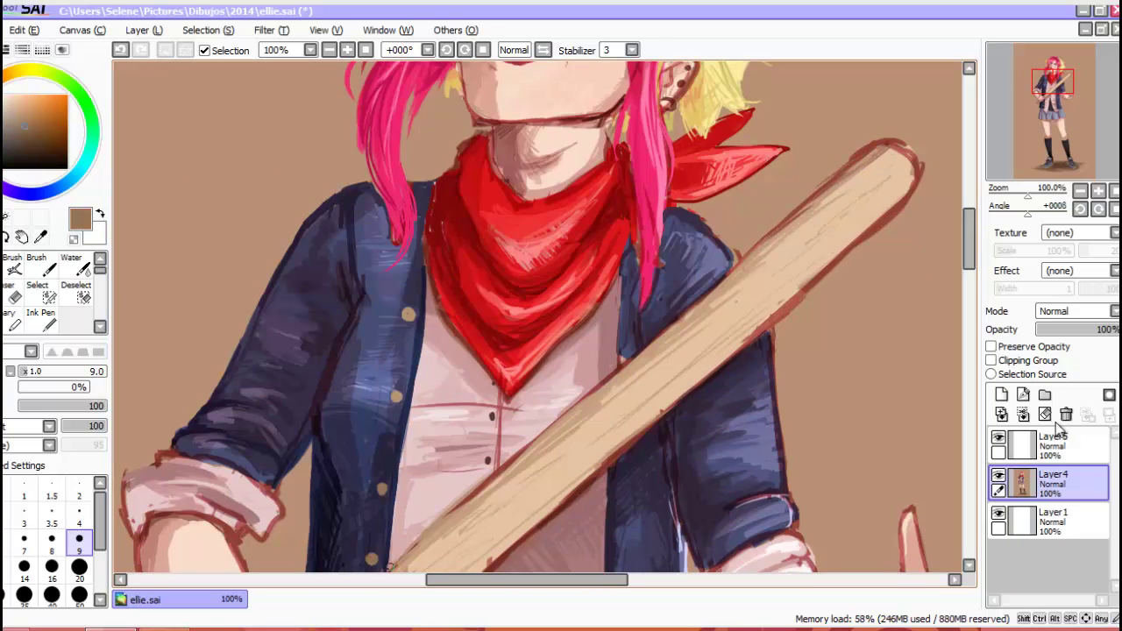
drag(403, 561, 719, 324)
drag(631, 394, 833, 230)
drag(737, 308, 905, 158)
- Sample skin peach and a dark reddish brown, then zoom out to review the painting
scroll(395, 316, down, 7)
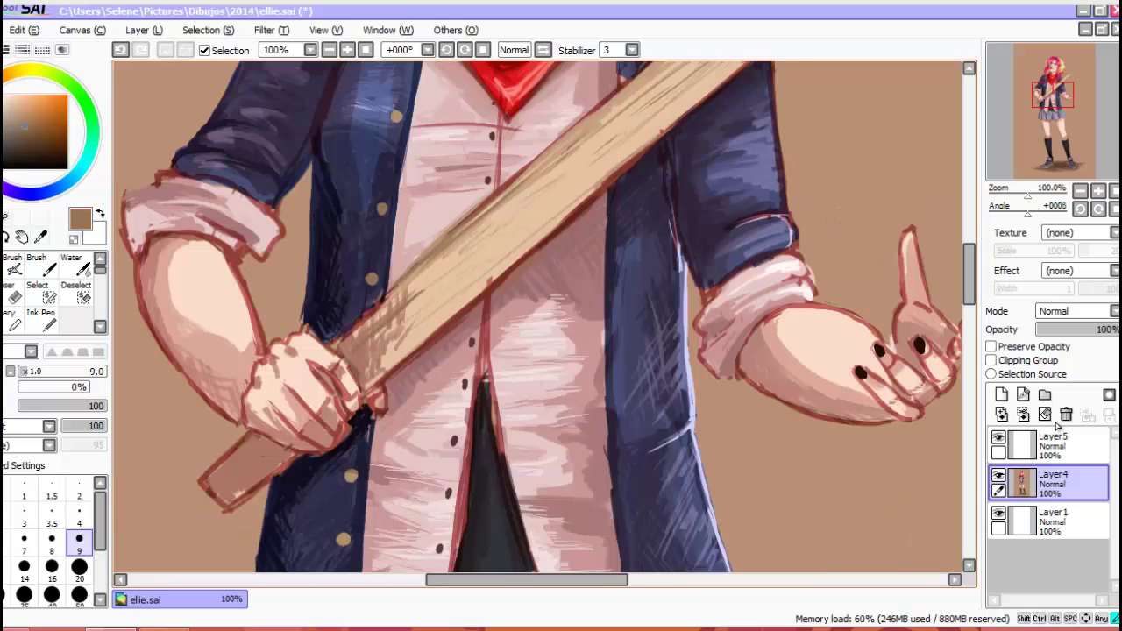
alt+click(526, 245)
scroll(640, 255, up, 1)
scroll(613, 315, up, 3)
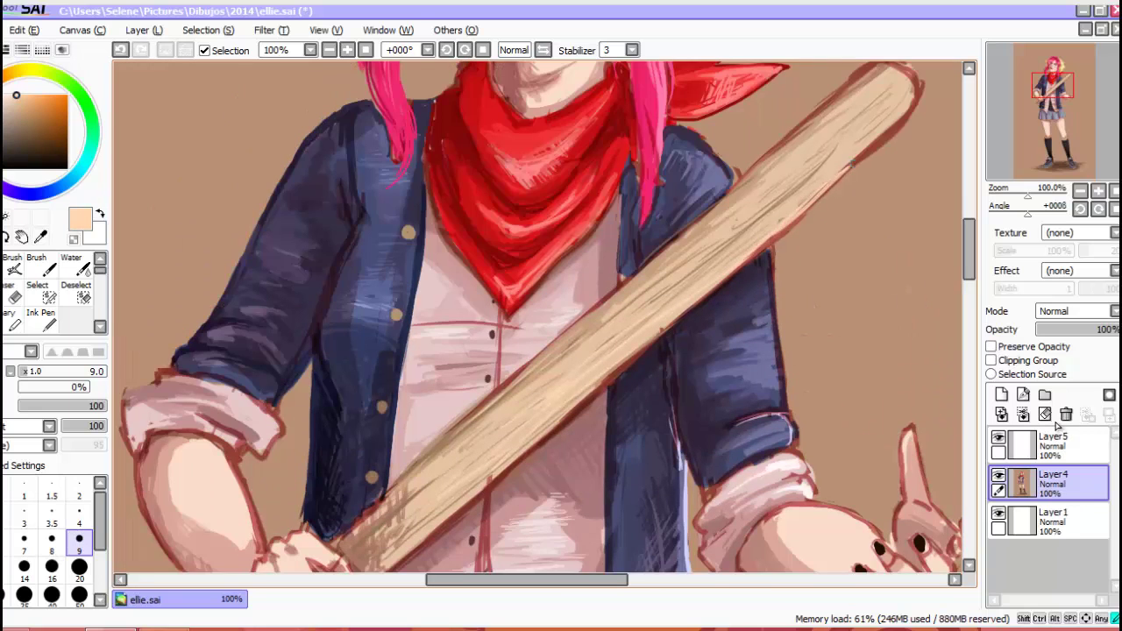
scroll(789, 220, up, 3)
alt+click(903, 122)
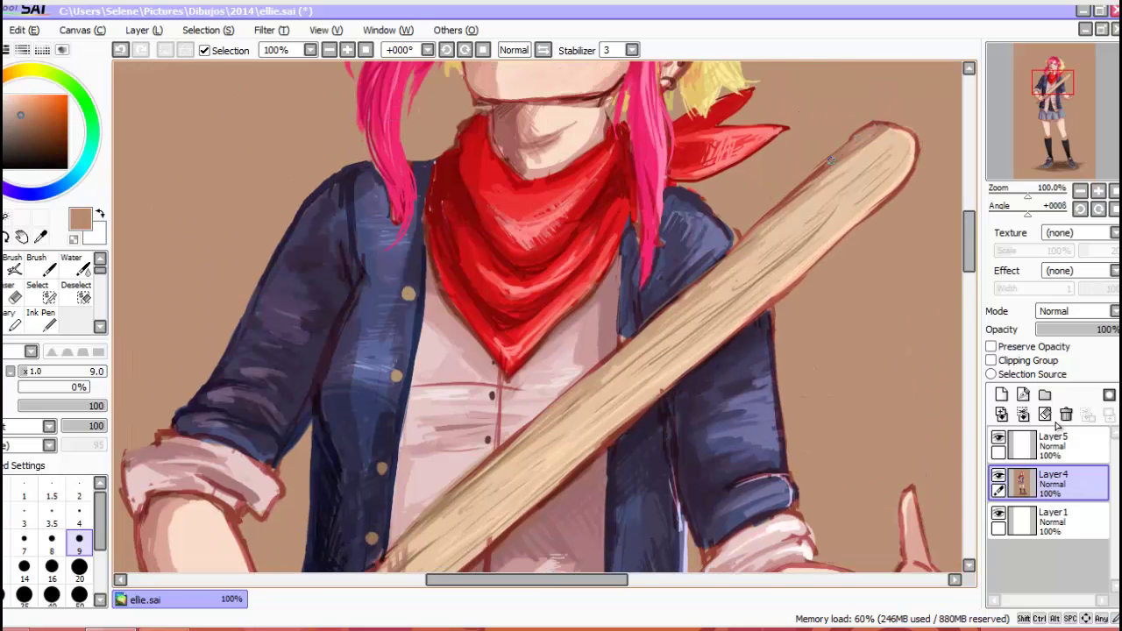
key(ctrl+minus)
key(ctrl+minus)
key(ctrl+minus)
key(ctrl+plus)
key(ctrl+plus)
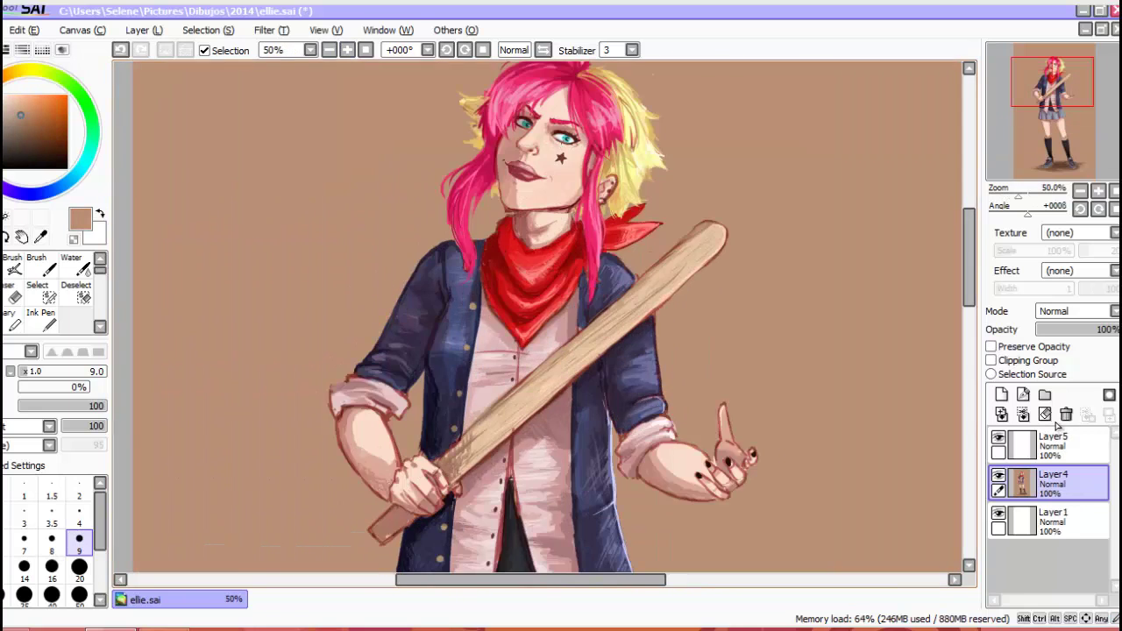
key(ctrl+minus)
key(ctrl+minus)
key(ctrl+t)
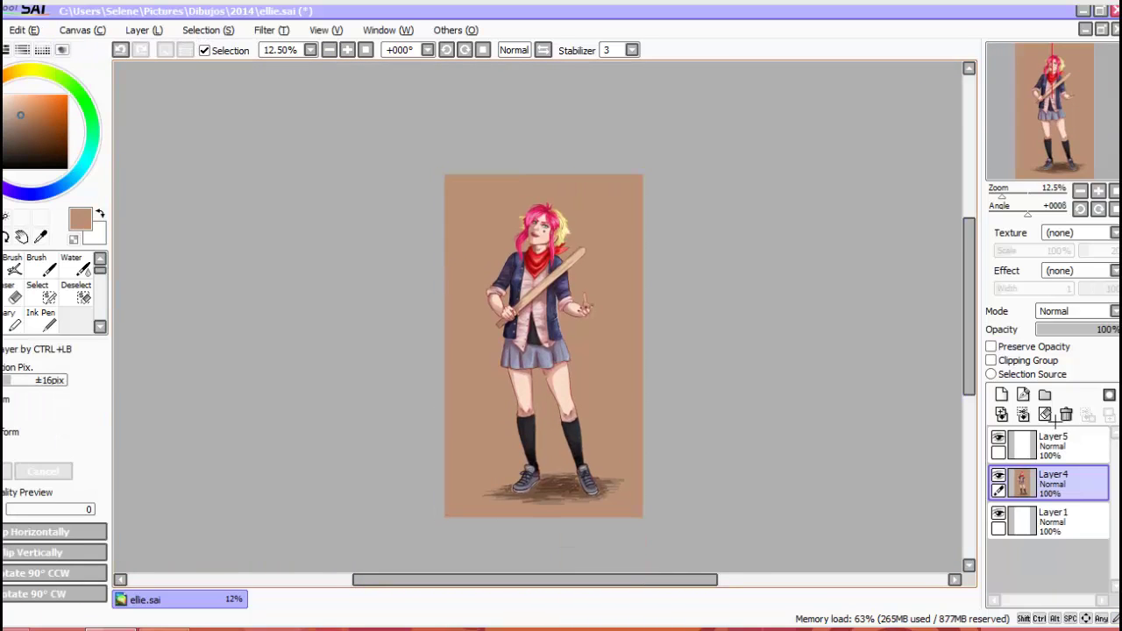
- Zoom in slightly on the finished figure before saving it as ellie.sai
key(ctrl+plus)
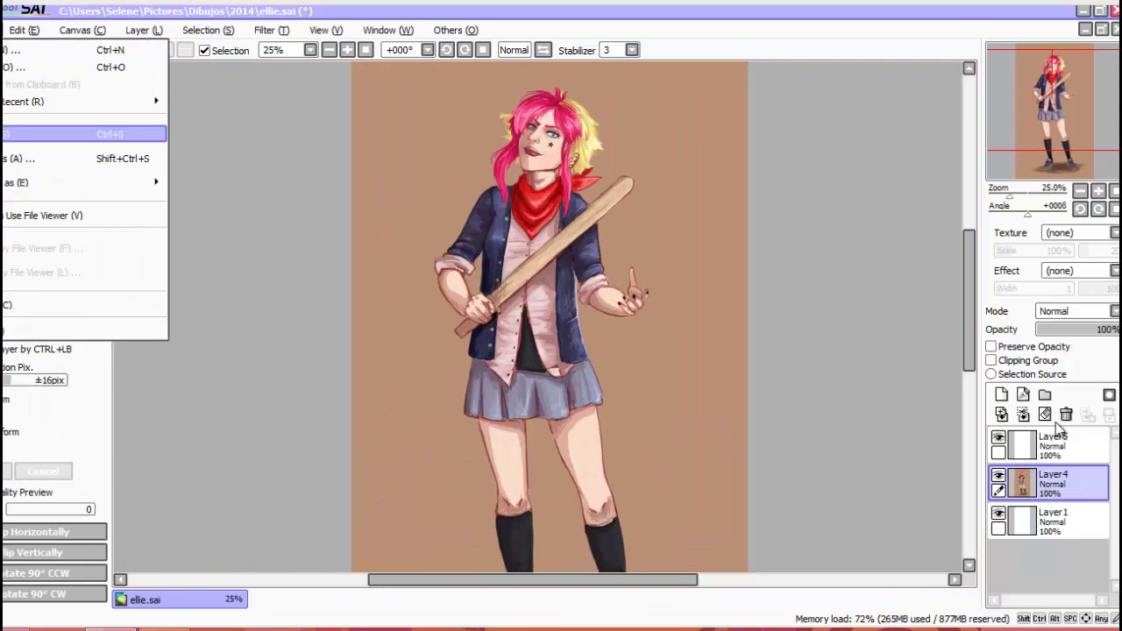